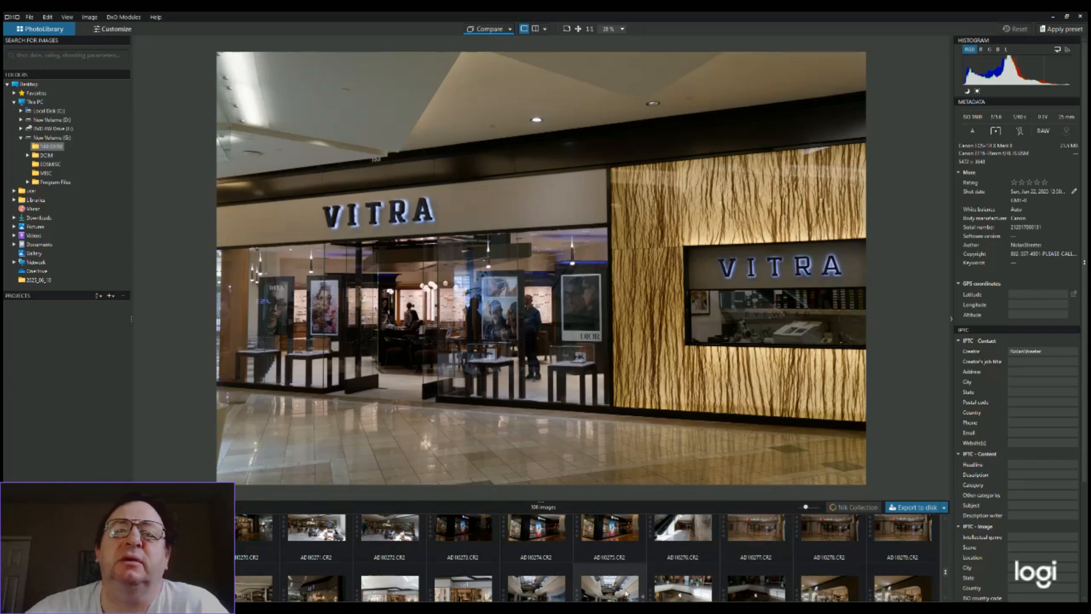
# Preview the mall atrium photo with the hanging store signs and shrink the thumbnail browser to a thin strip
pyautogui.click(626, 593)
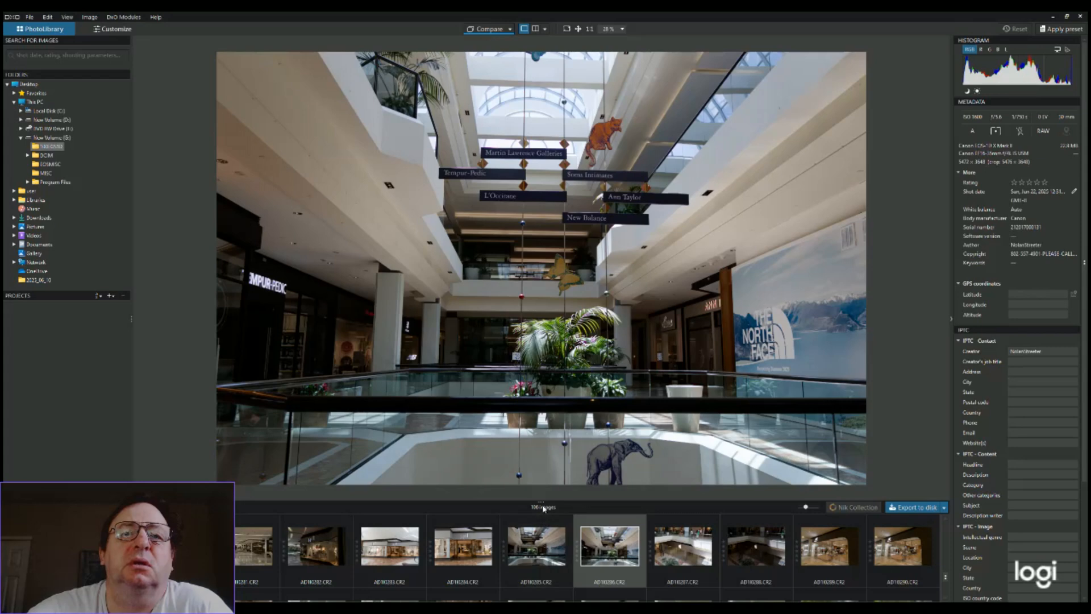
pyautogui.moveTo(540, 503)
pyautogui.mouseDown()
pyautogui.moveTo(541, 585)
pyautogui.moveTo(544, 313)
pyautogui.moveTo(532, 538)
pyautogui.moveTo(525, 494)
pyautogui.mouseUp()
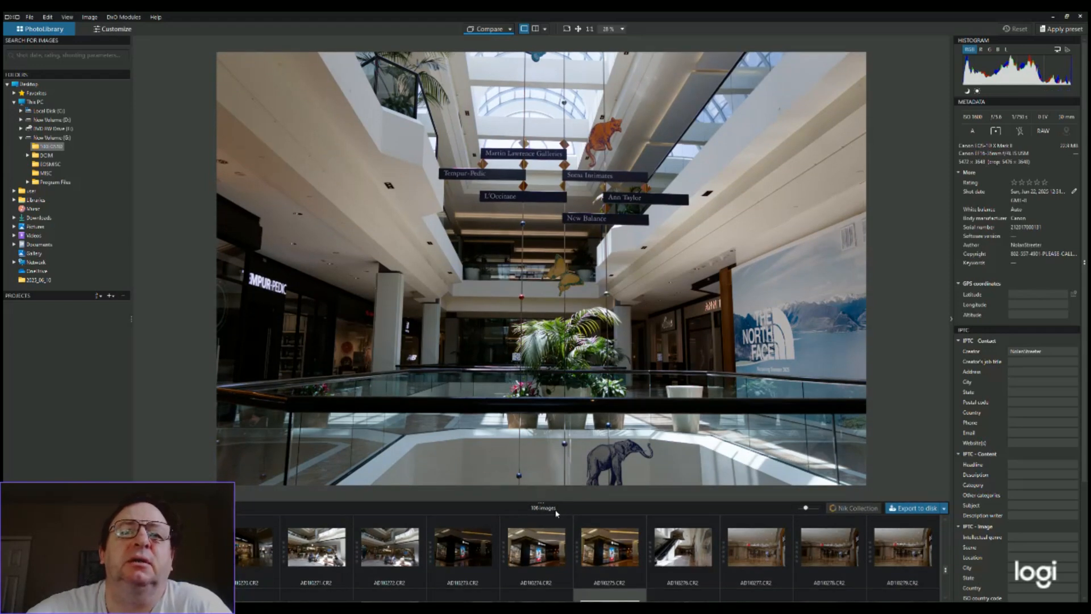
pyautogui.moveTo(543, 498); pyautogui.dragTo(541, 573)
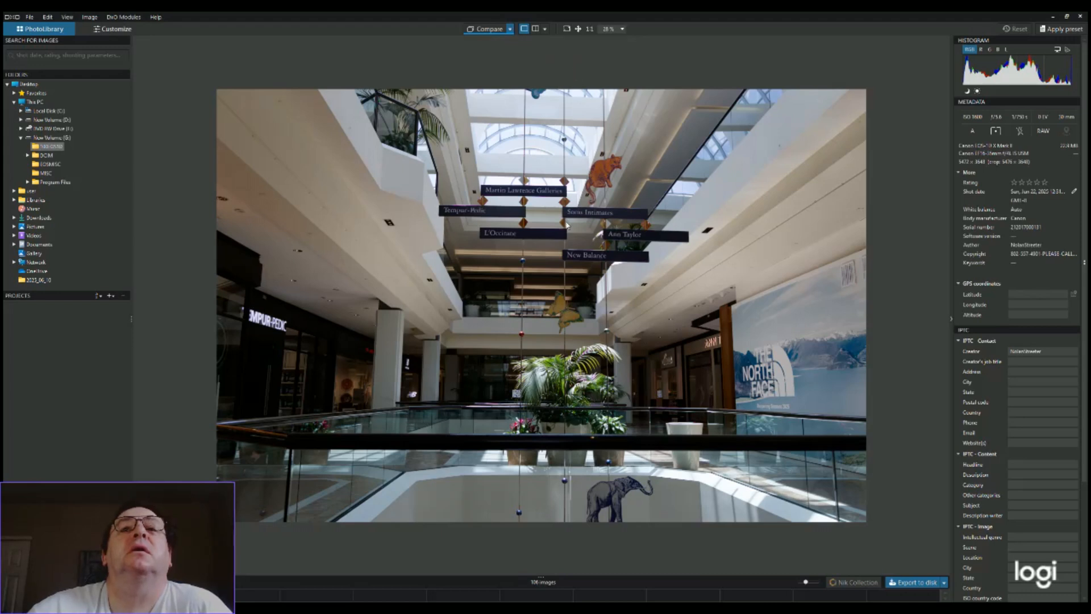
# Turn on the split before/after comparison of the atrium photo and move the divider left of the image centre
pyautogui.click(533, 33)
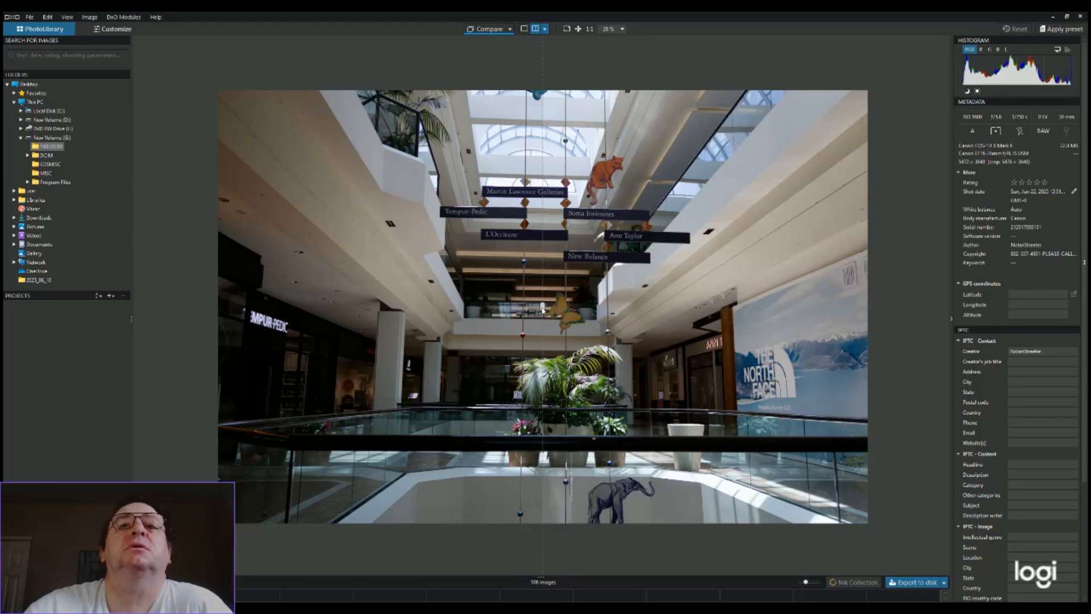
pyautogui.moveTo(543, 307); pyautogui.dragTo(447, 313)
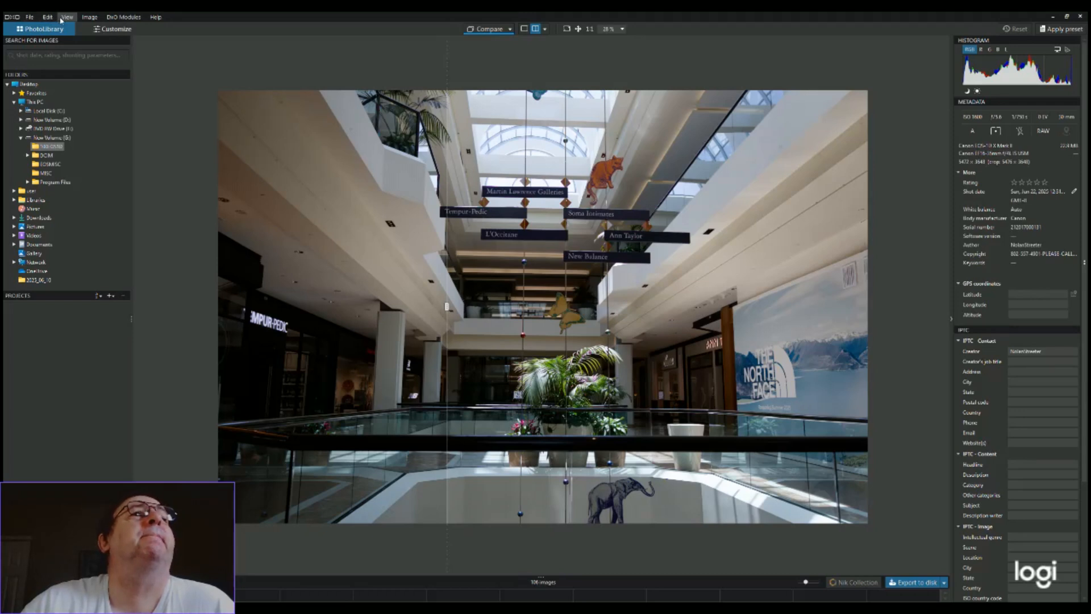
# Switch to the image customization workspace and open the store interior photo with the sale sign at a reduced zoom
pyautogui.click(113, 31)
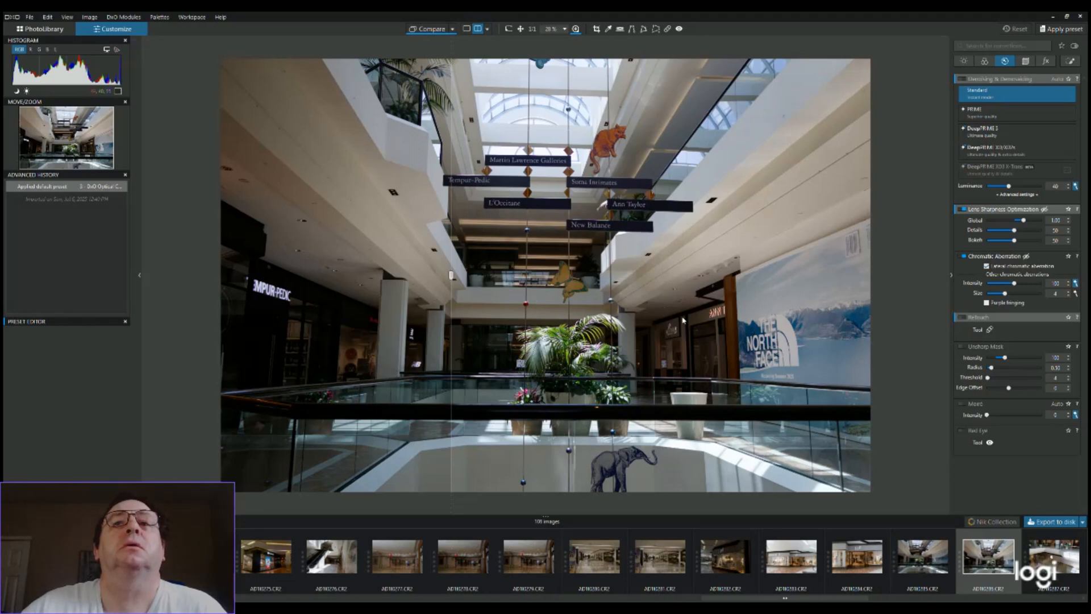
pyautogui.scroll(2, 644, 322)
pyautogui.scroll(-4, 641, 323)
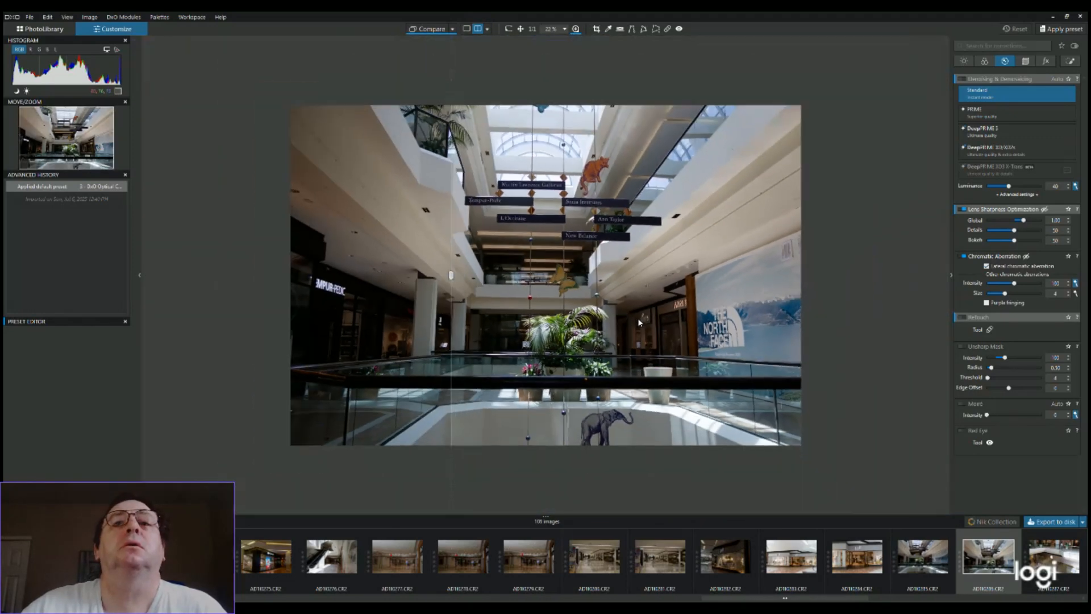
pyautogui.scroll(-1, 638, 322)
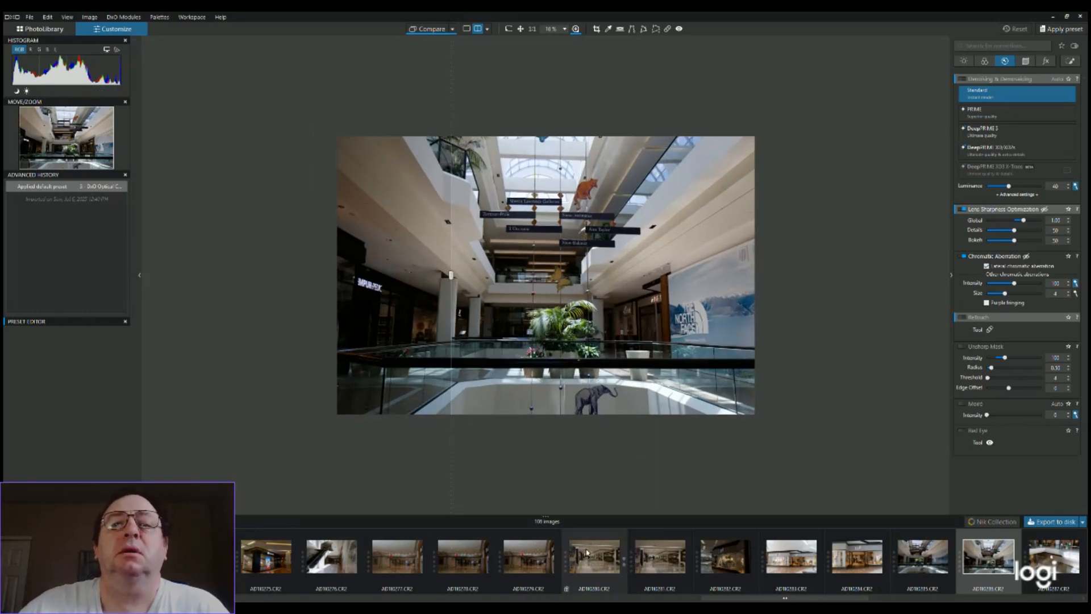
pyautogui.click(602, 570)
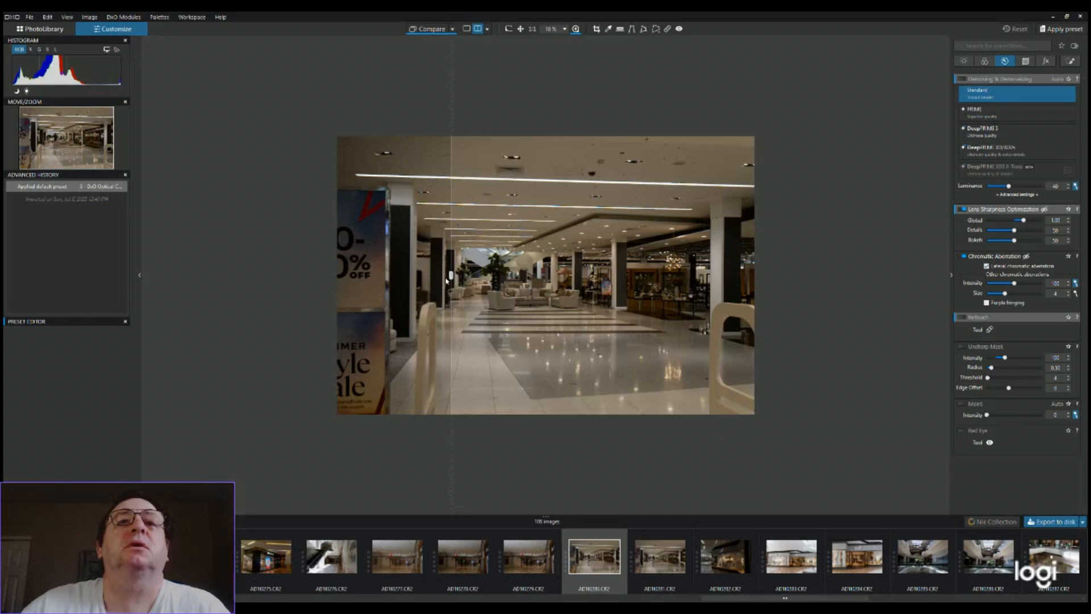
# Sweep the before/after divider across the store interior photo and leave it near the middle
pyautogui.moveTo(451, 275); pyautogui.dragTo(680, 276)
pyautogui.moveTo(733, 313); pyautogui.dragTo(536, 317)
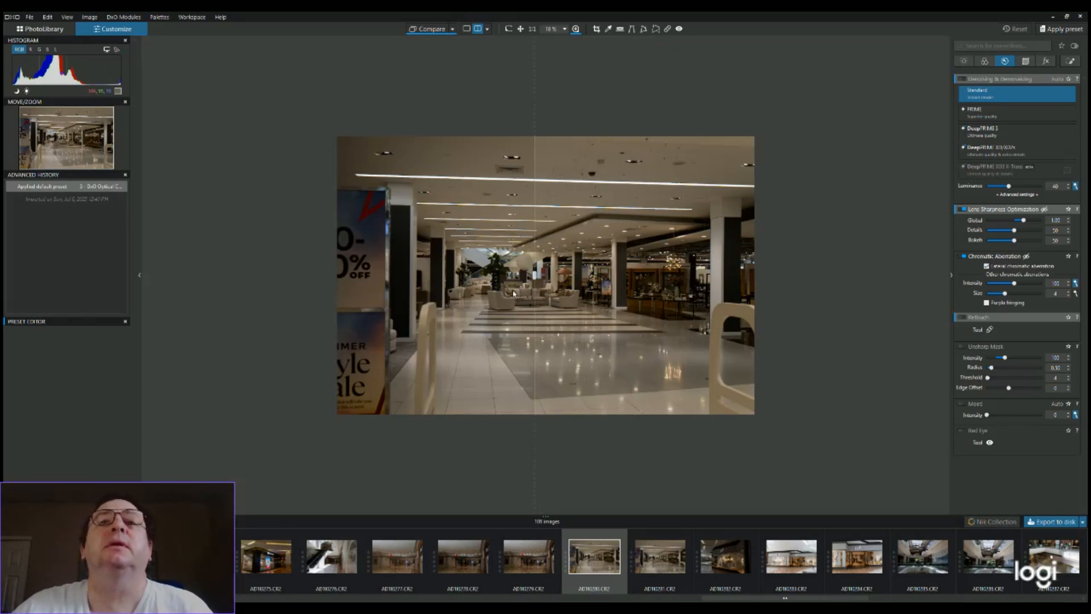
pyautogui.moveTo(534, 275); pyautogui.dragTo(549, 276)
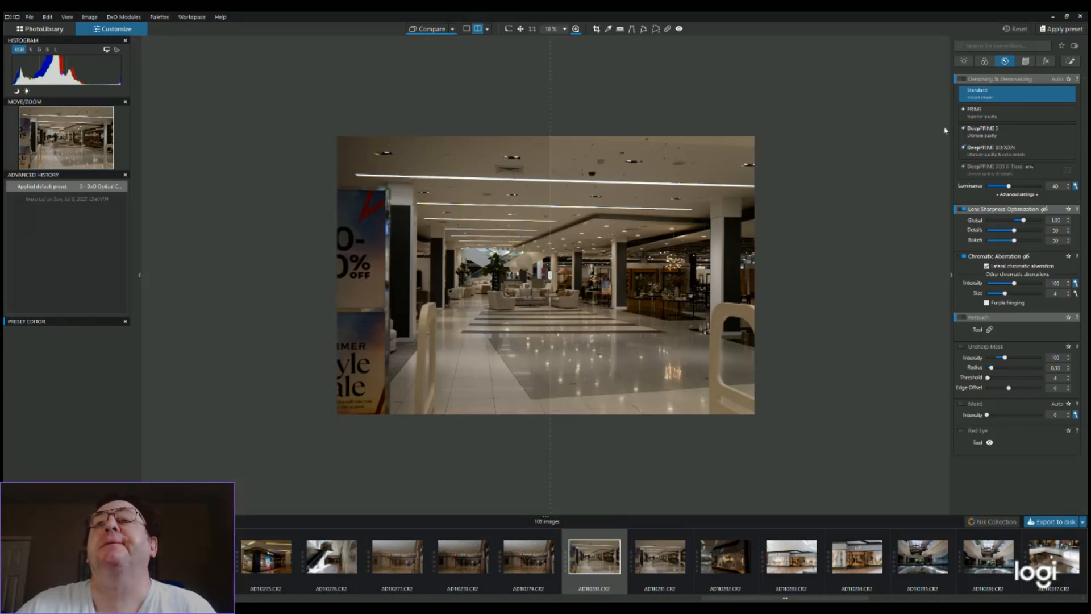
# Raise the store interior photo's manual exposure correction to 0.89
pyautogui.click(964, 62)
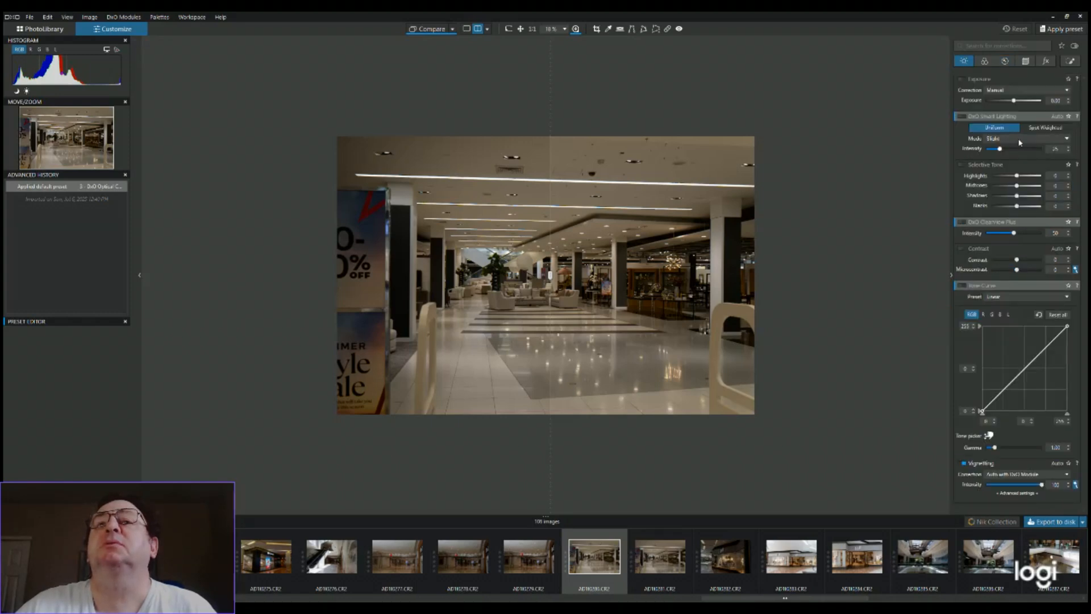
pyautogui.moveTo(1014, 100); pyautogui.dragTo(1022, 101)
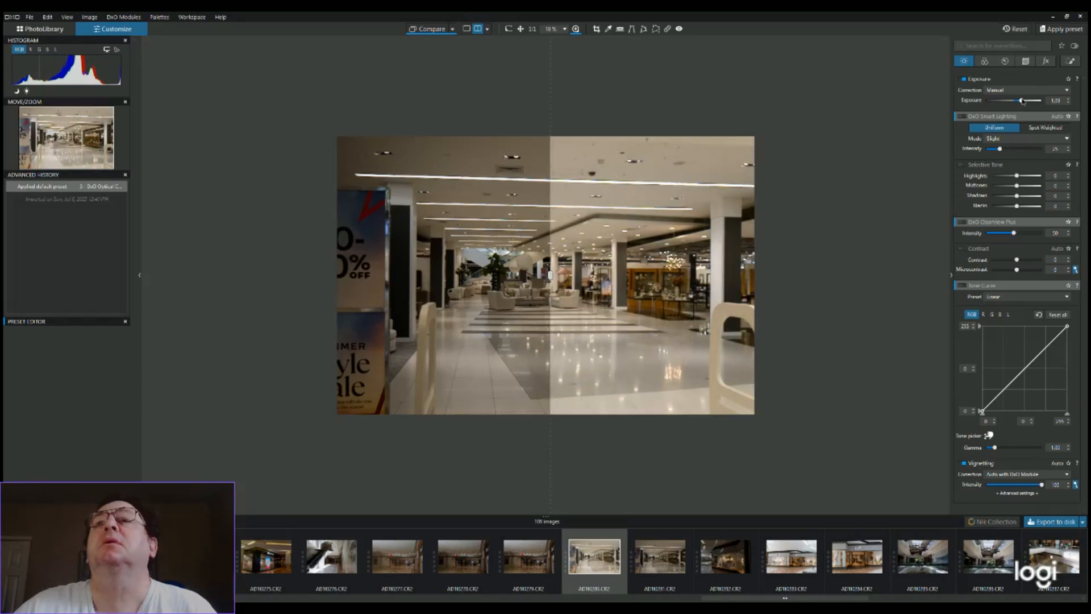
pyautogui.click(1069, 100)
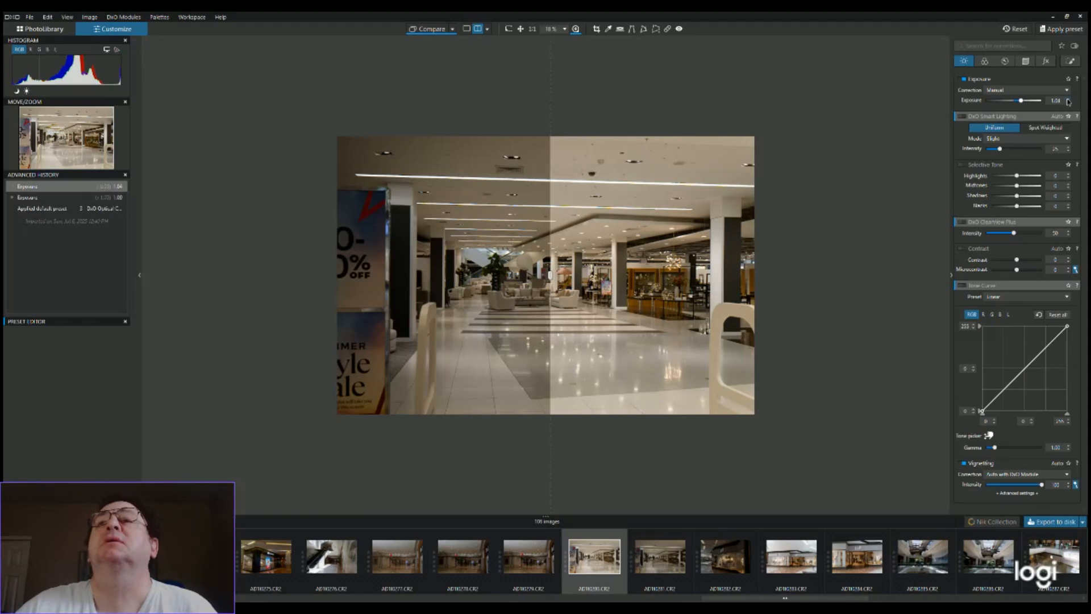
pyautogui.click(1069, 100)
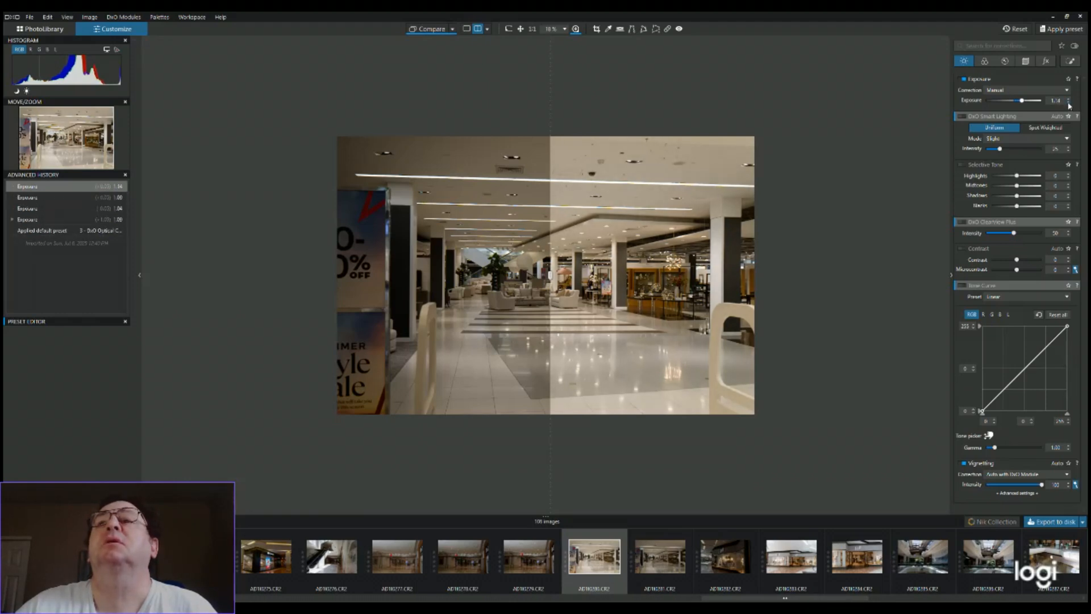
pyautogui.click(1069, 103)
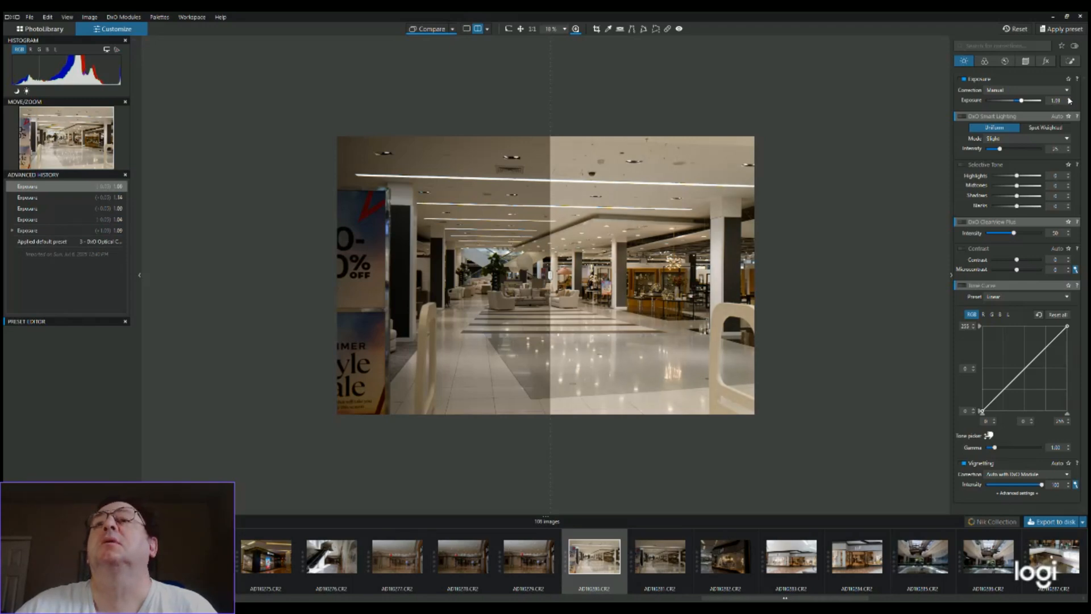
pyautogui.click(1069, 103)
pyautogui.click(1069, 104)
pyautogui.click(1069, 104)
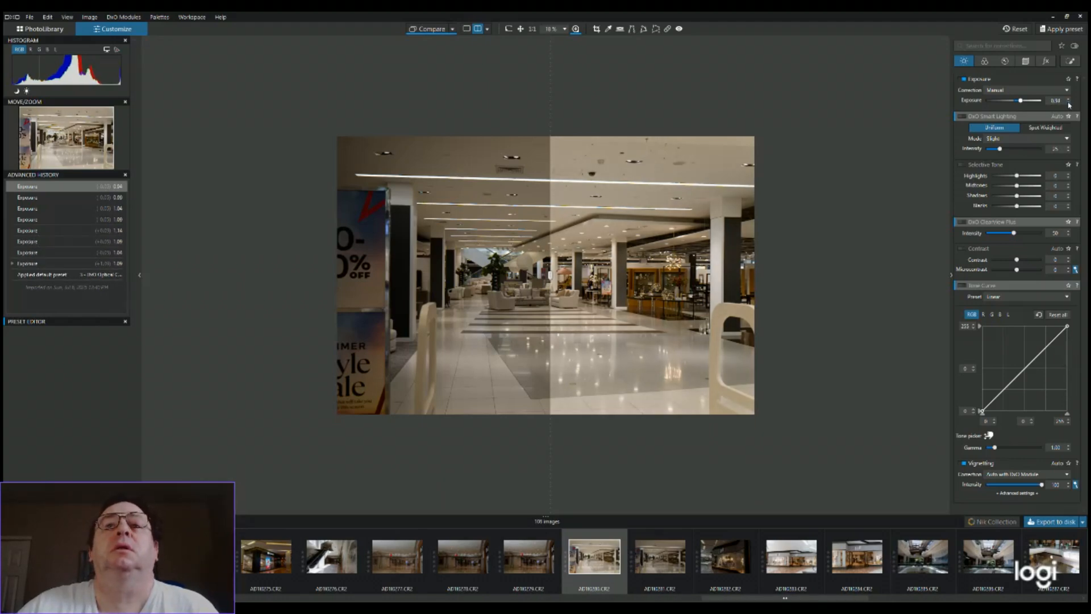
pyautogui.click(1069, 104)
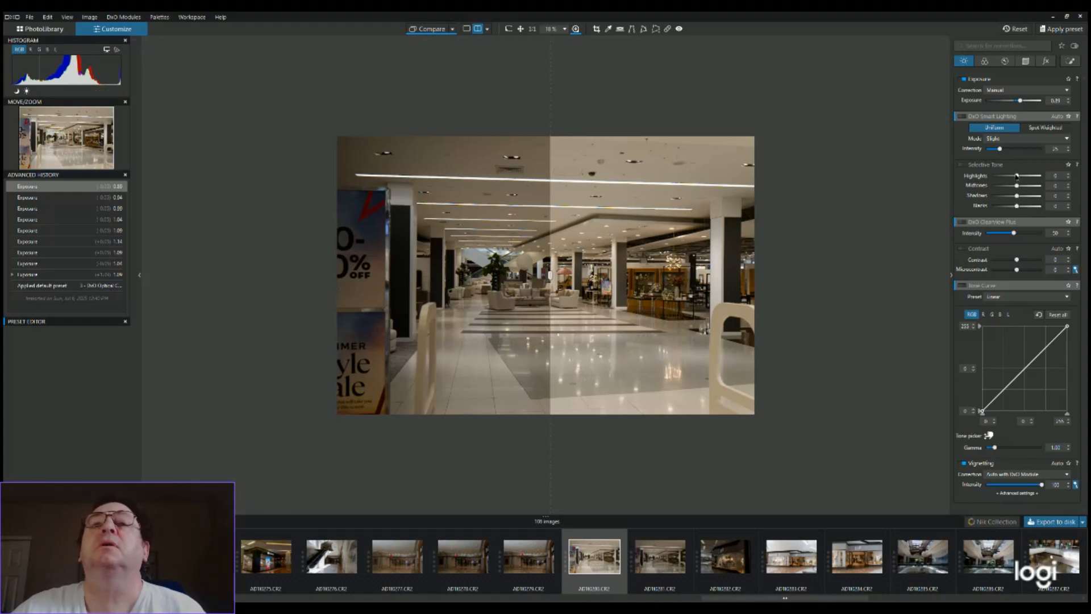
# Try strong Highlights changes in Selective Tone and settle the value at -6
pyautogui.doubleClick(998, 176)
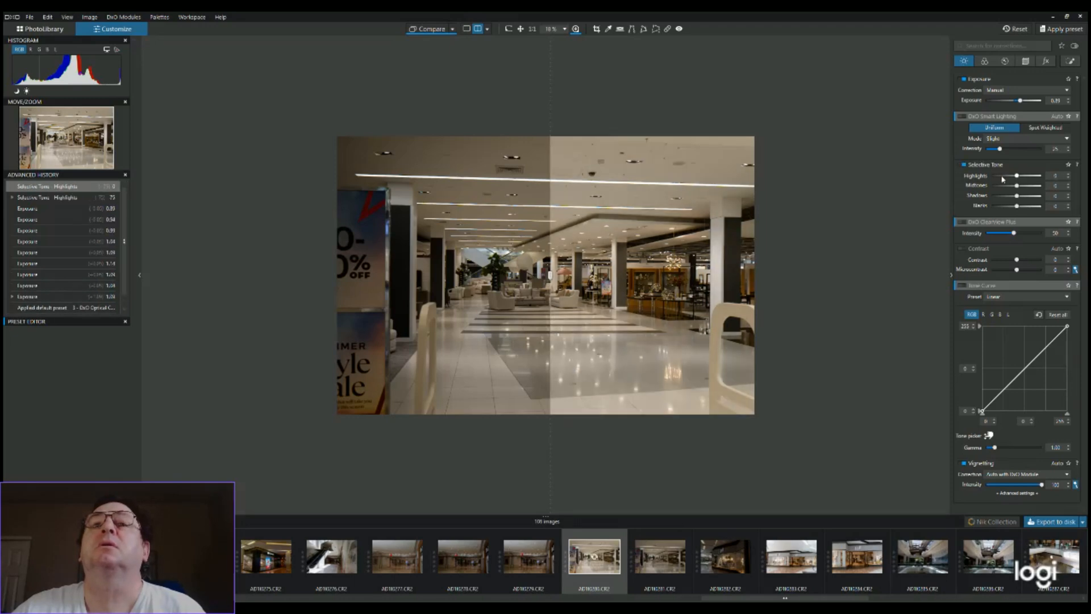
pyautogui.moveTo(1005, 177); pyautogui.dragTo(995, 176)
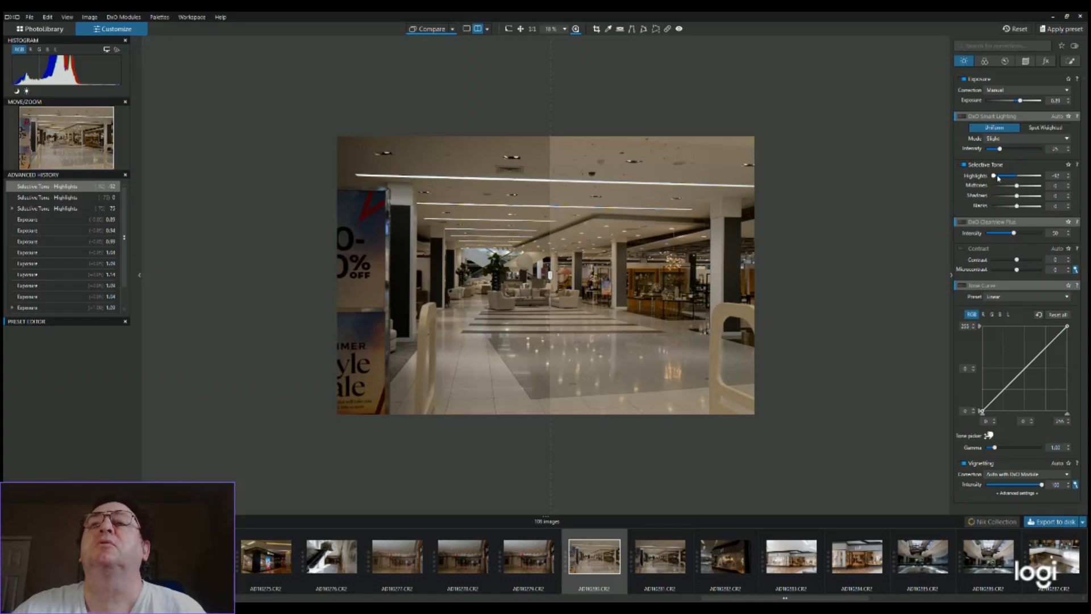
pyautogui.moveTo(995, 177); pyautogui.dragTo(1017, 184)
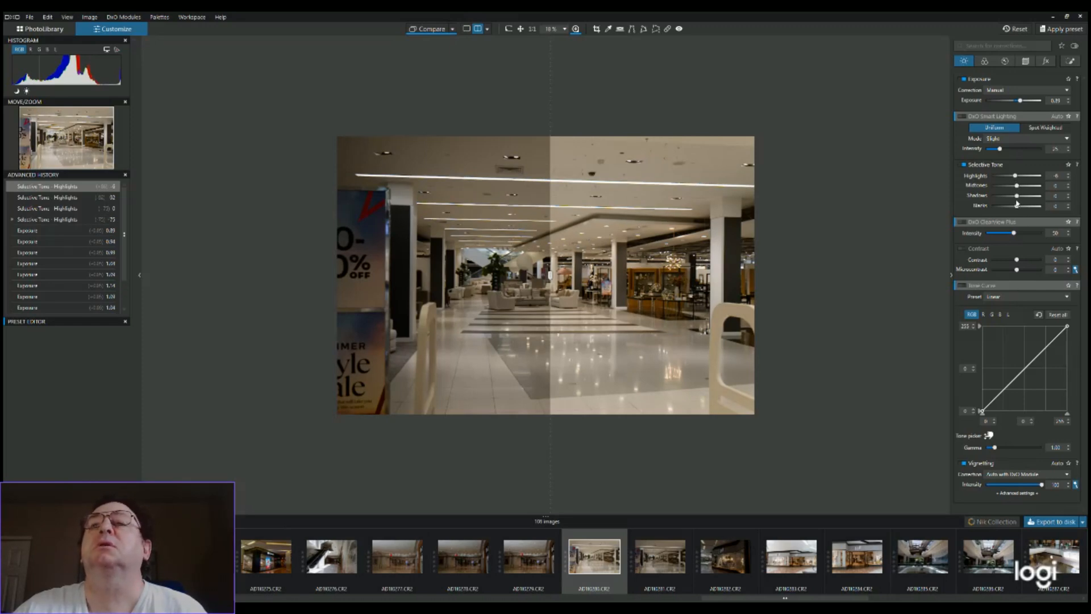
# Test darker and lighter Shadows in Selective Tone and set the value to 1
pyautogui.moveTo(1017, 195)
pyautogui.mouseDown()
pyautogui.moveTo(981, 197)
pyautogui.moveTo(1016, 203)
pyautogui.mouseUp()
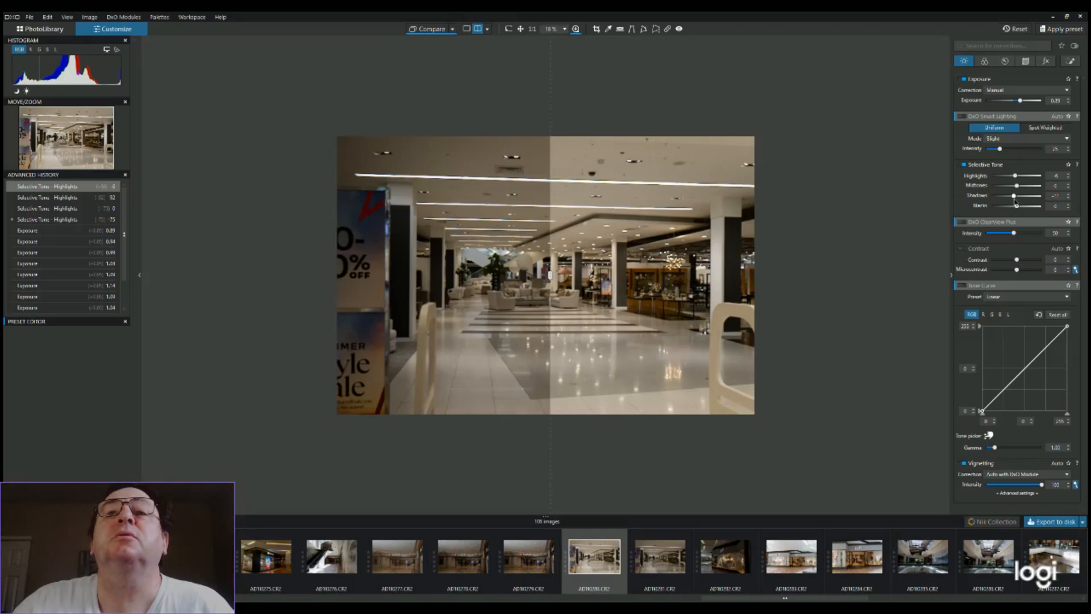
pyautogui.moveTo(1016, 199); pyautogui.dragTo(1018, 199)
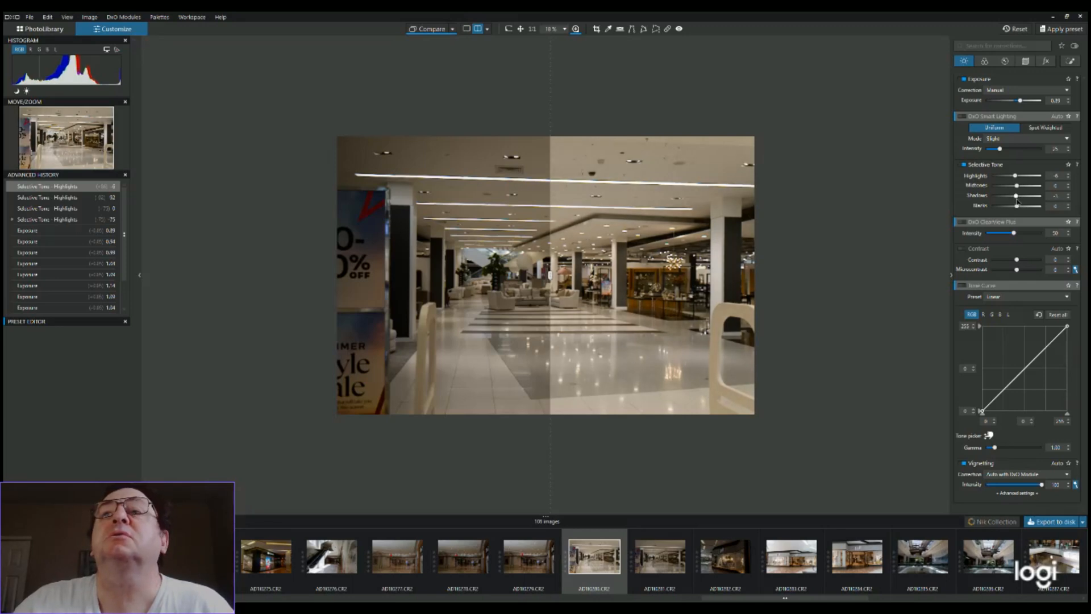
pyautogui.moveTo(1019, 200); pyautogui.dragTo(1016, 201)
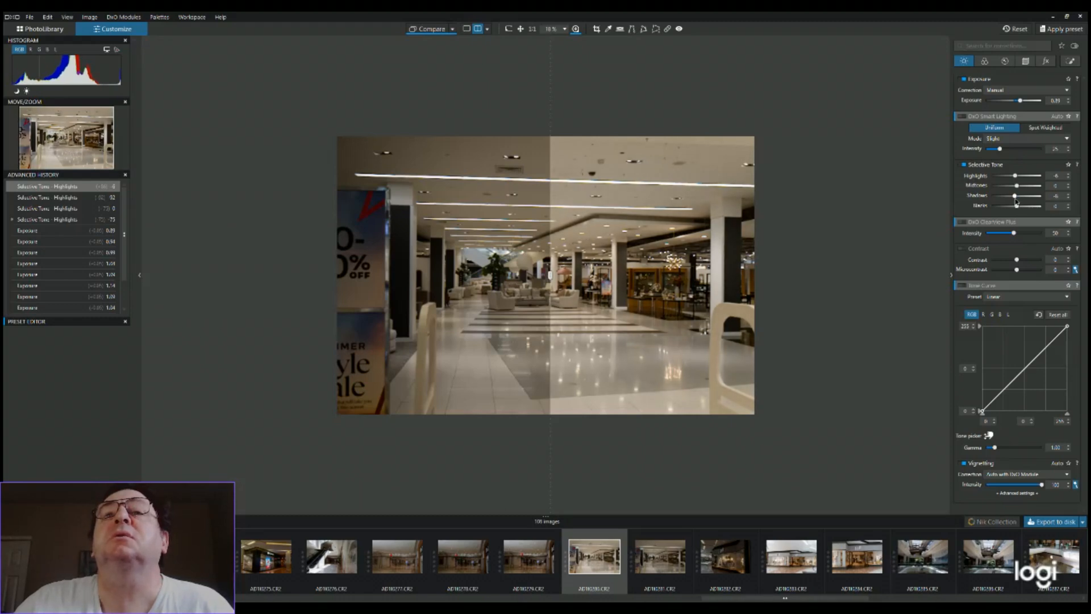
pyautogui.moveTo(1018, 200); pyautogui.dragTo(1019, 200)
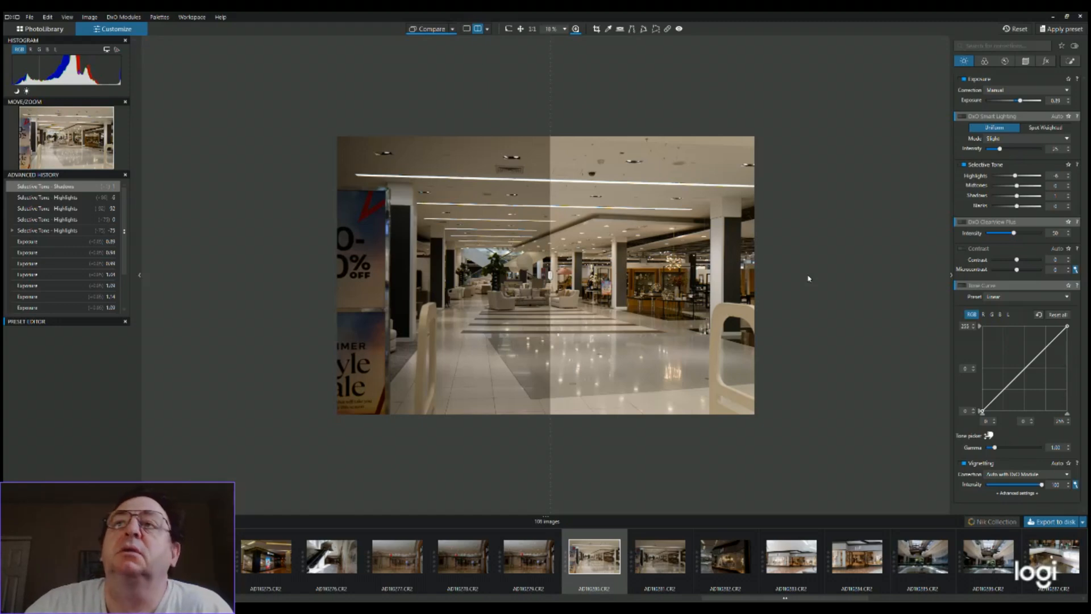
# Enable RAW White Balance and sample a neutral color from the white pillar, then resample it from the ceiling
pyautogui.click(986, 62)
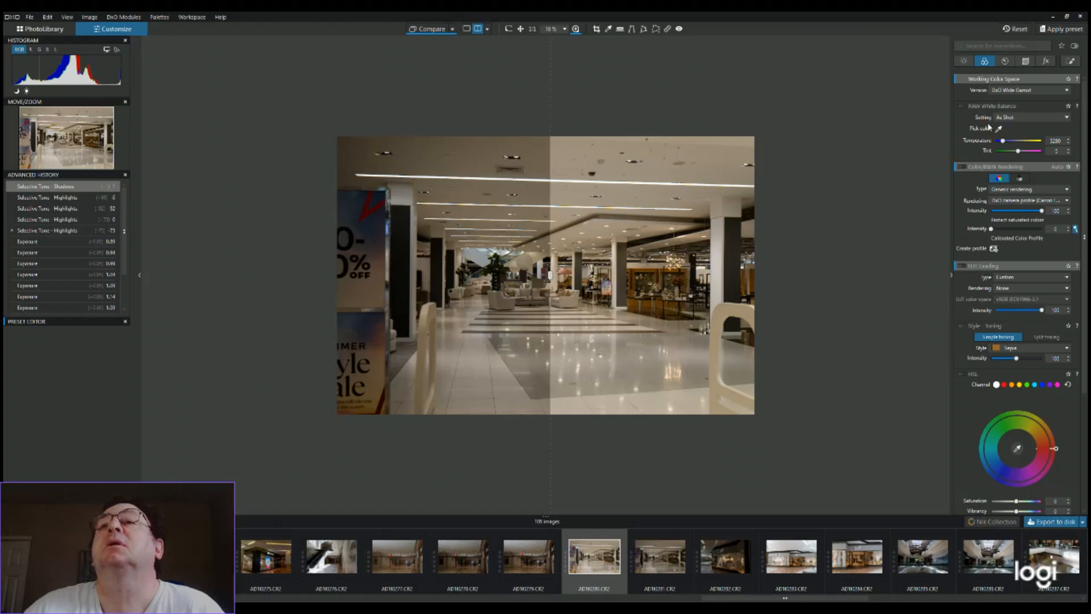
pyautogui.click(964, 107)
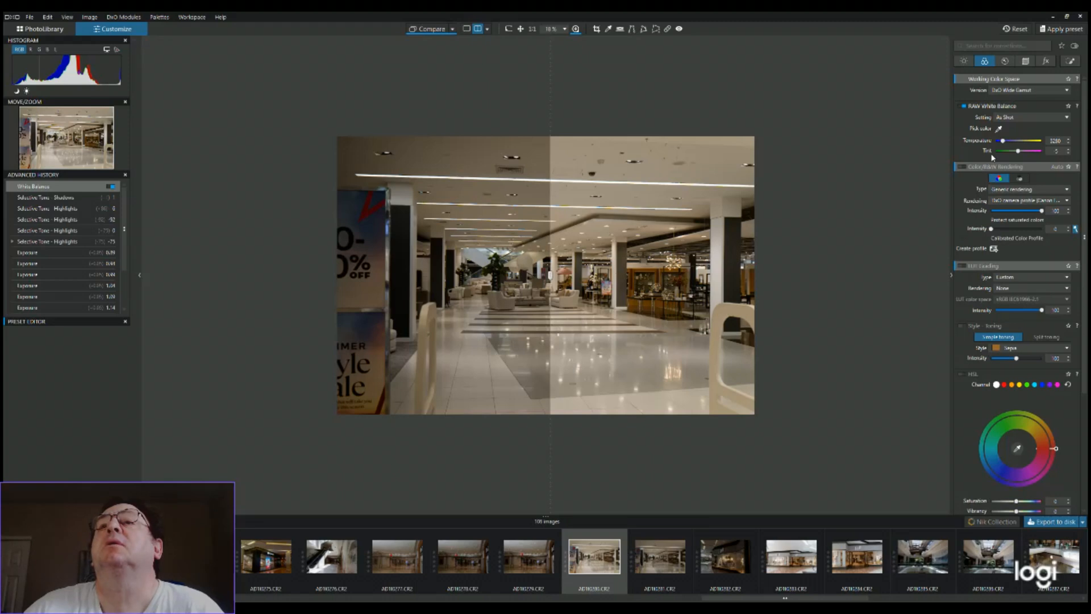
pyautogui.click(999, 130)
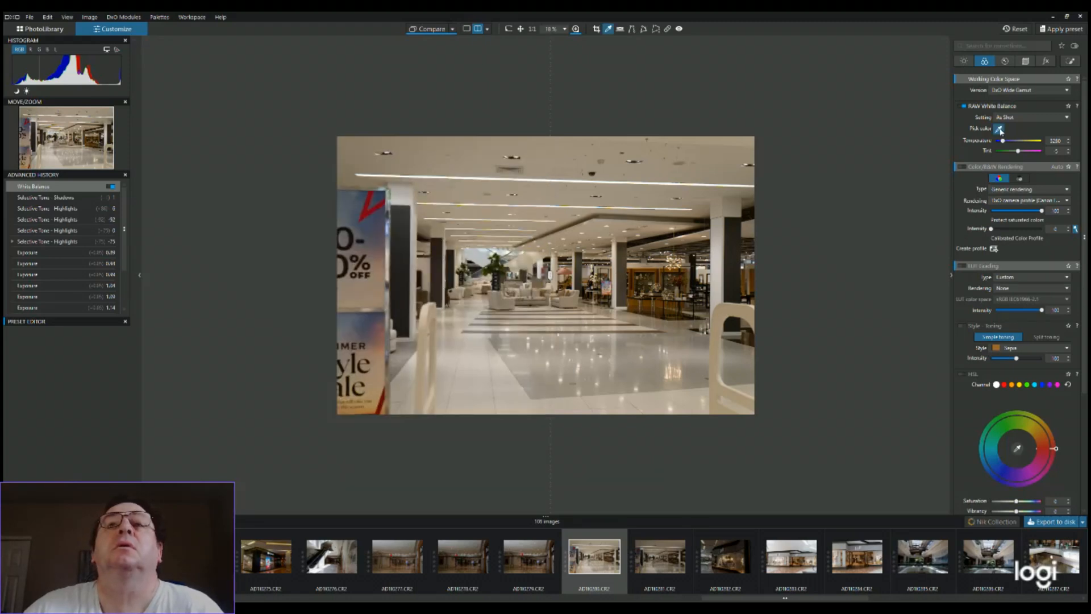
pyautogui.click(722, 251)
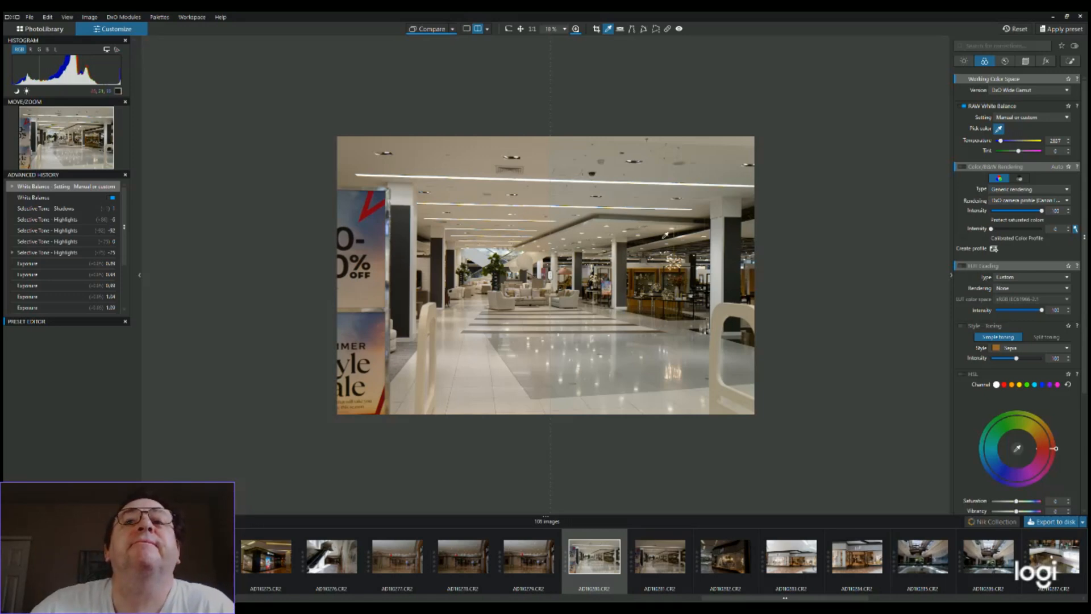
pyautogui.click(573, 190)
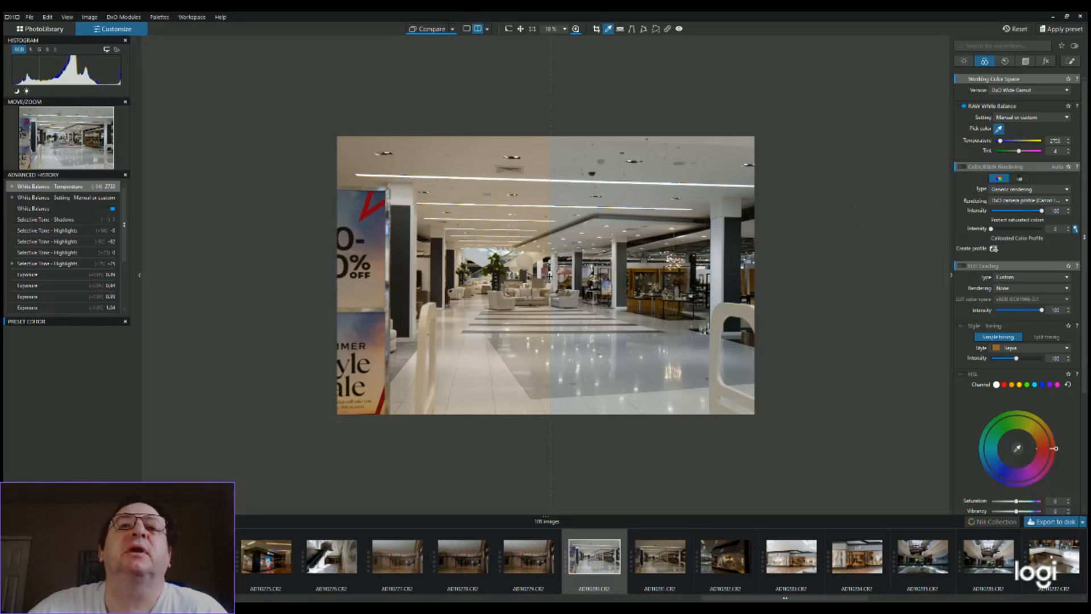
# Move the before/after divider to the sale sign to inspect the white balance correction across most of the photo
pyautogui.moveTo(549, 276); pyautogui.dragTo(547, 276)
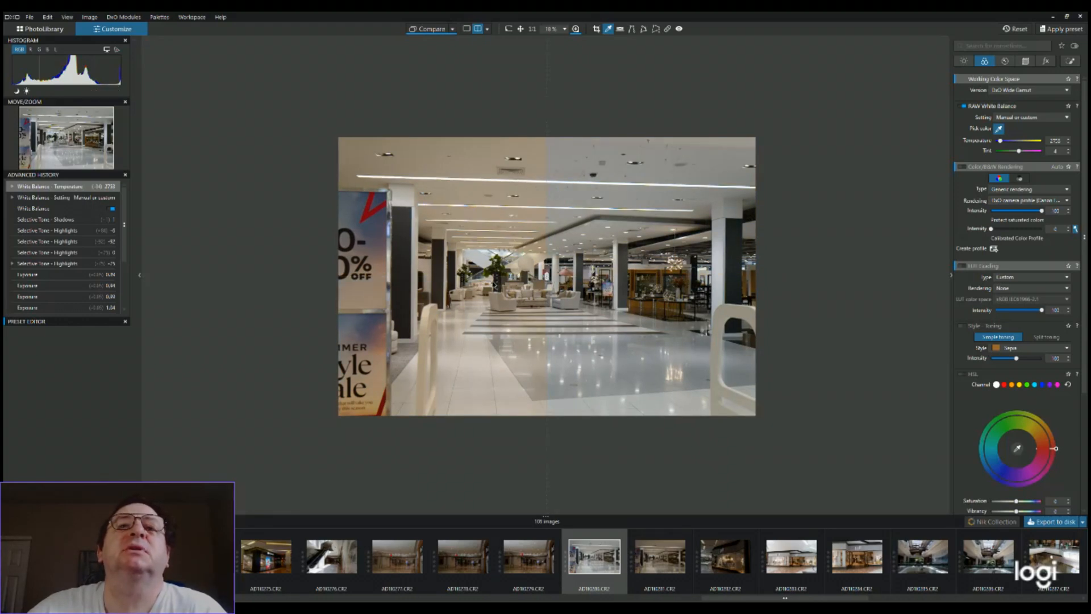
pyautogui.moveTo(547, 277); pyautogui.dragTo(379, 280)
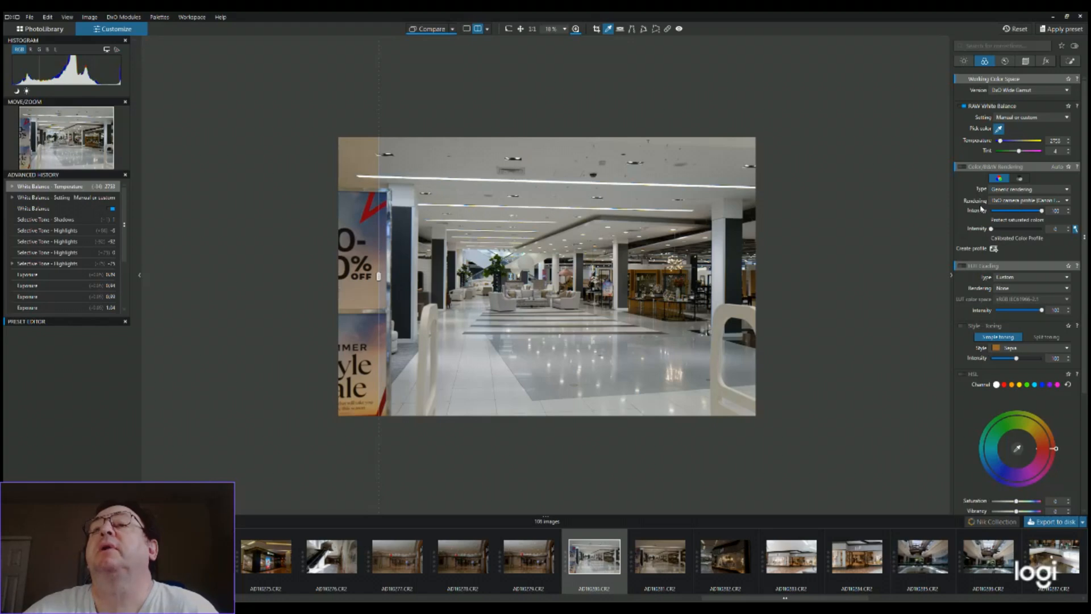
# Enable Color/B&W Rendering with the DxO camera profile and bring up the basic correction tools
pyautogui.click(1069, 203)
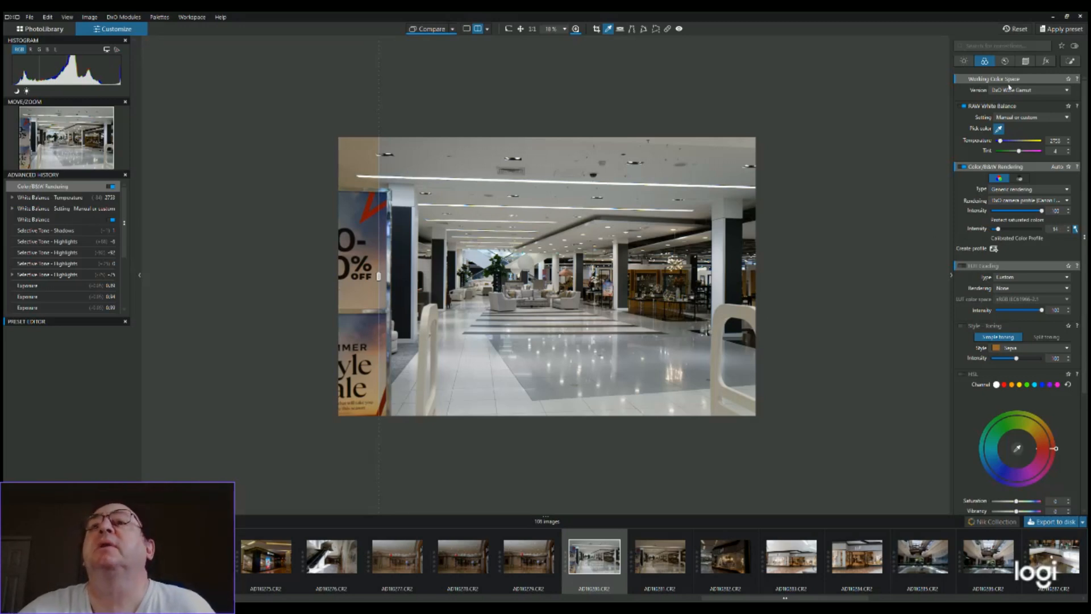
pyautogui.click(1005, 62)
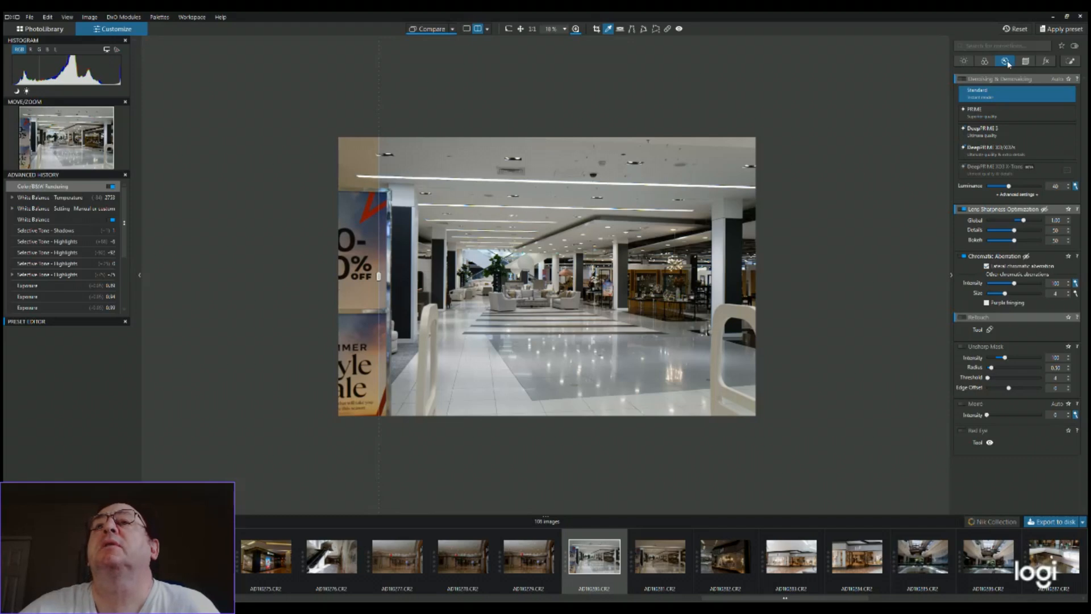
pyautogui.click(1006, 61)
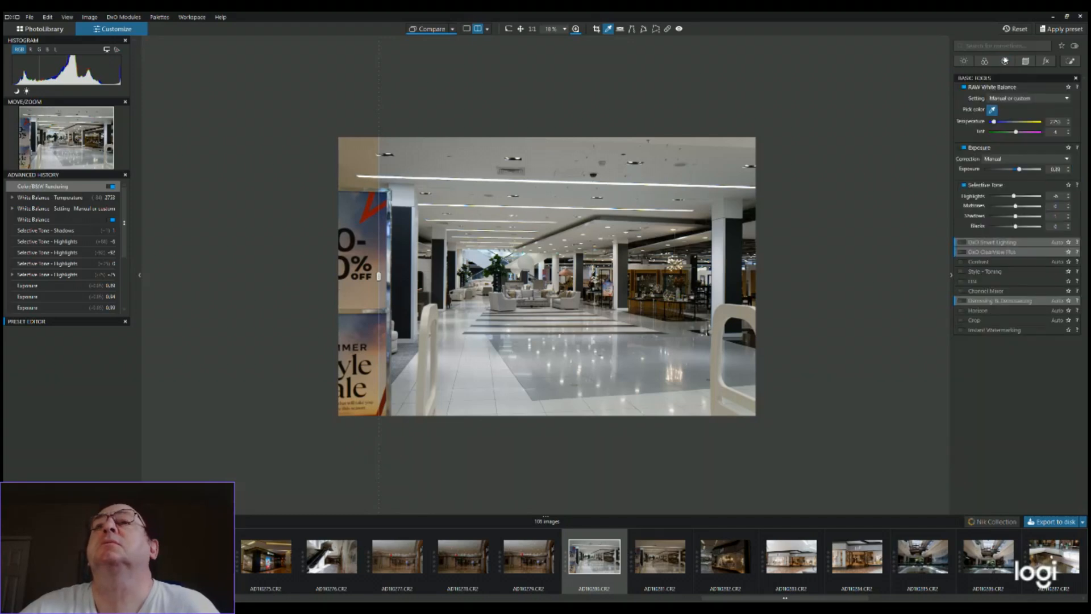
# Apply DeepPRIME 3 denoising to the store interior photo
pyautogui.click(1006, 62)
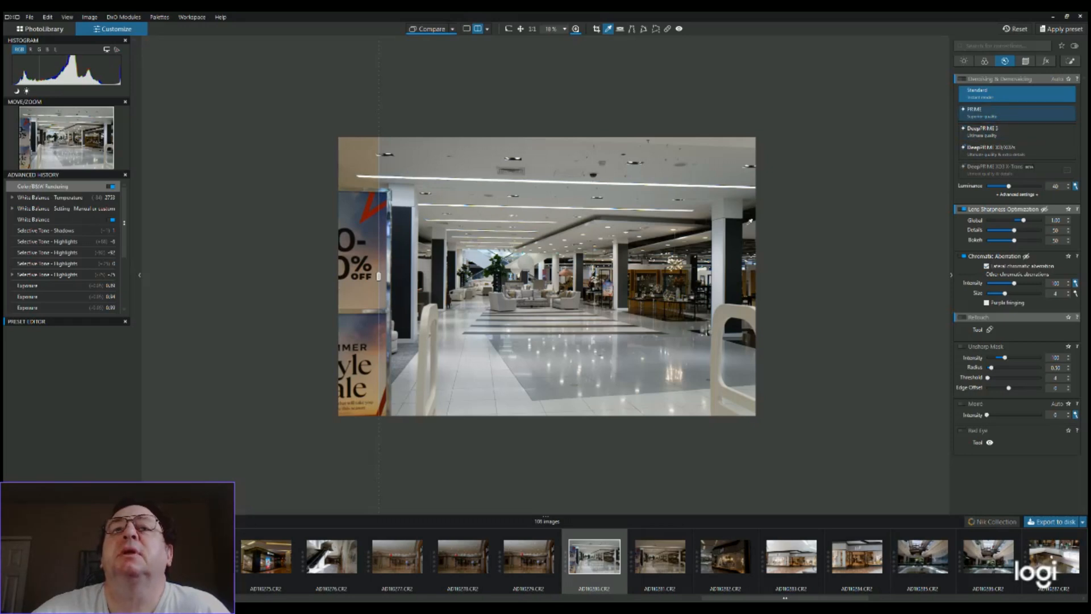
pyautogui.scroll(2, 660, 301)
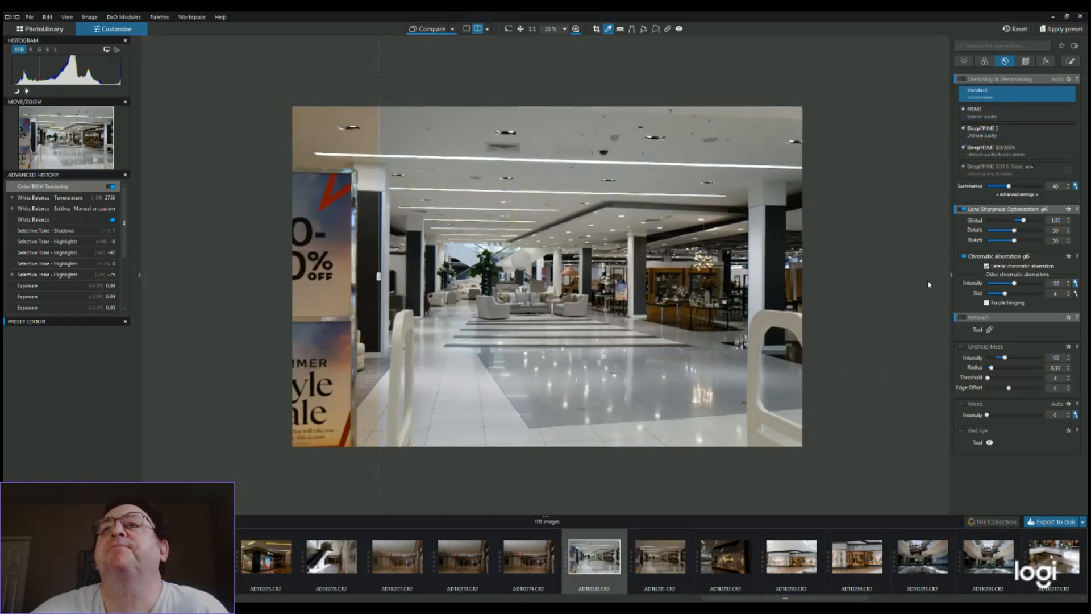
pyautogui.click(980, 132)
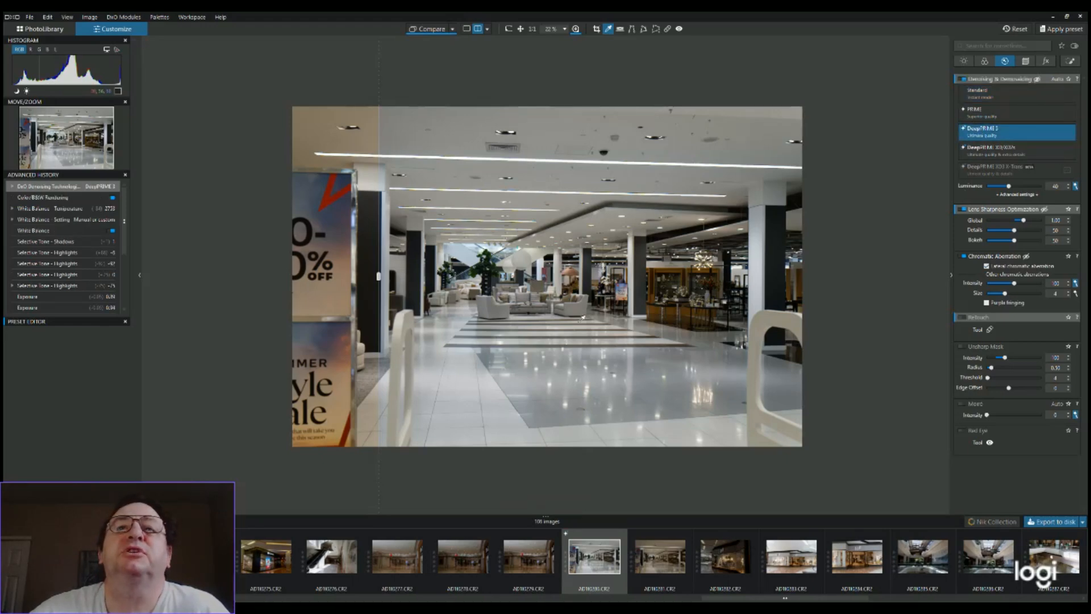
# Examine the denoised floor tiles, armchairs and sale sign of the store interior at different magnifications
pyautogui.scroll(5, 597, 354)
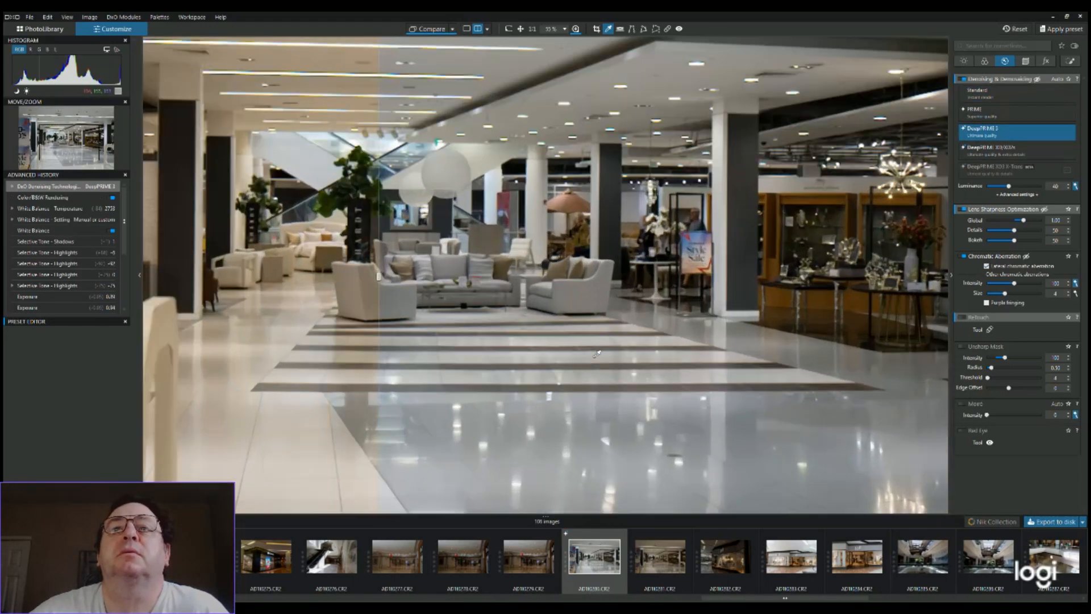
pyautogui.scroll(3, 702, 304)
pyautogui.scroll(3, 704, 303)
pyautogui.scroll(2, 703, 304)
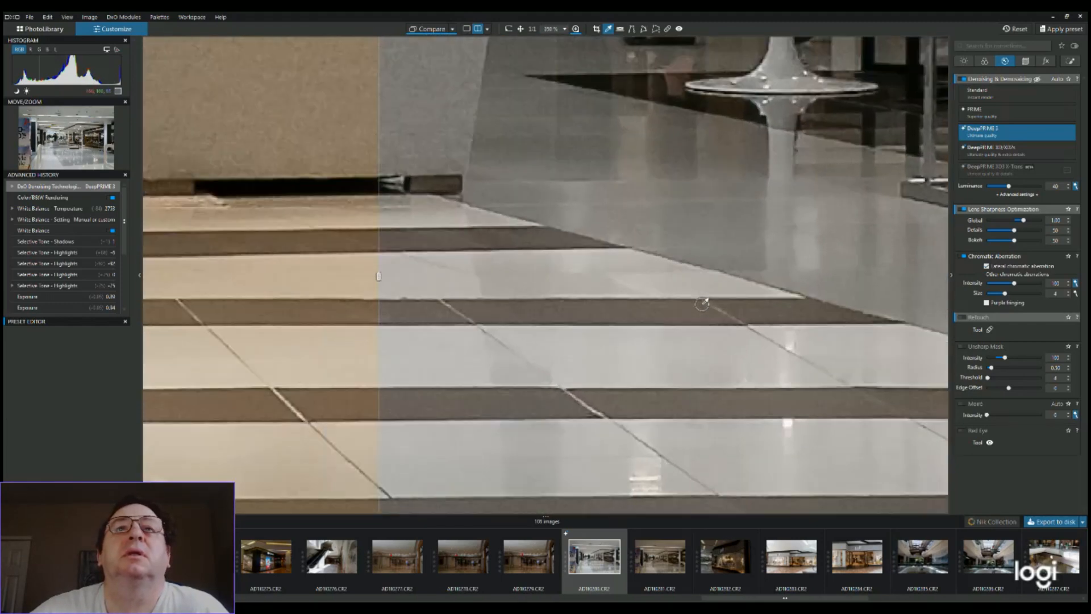
pyautogui.scroll(3, 703, 305)
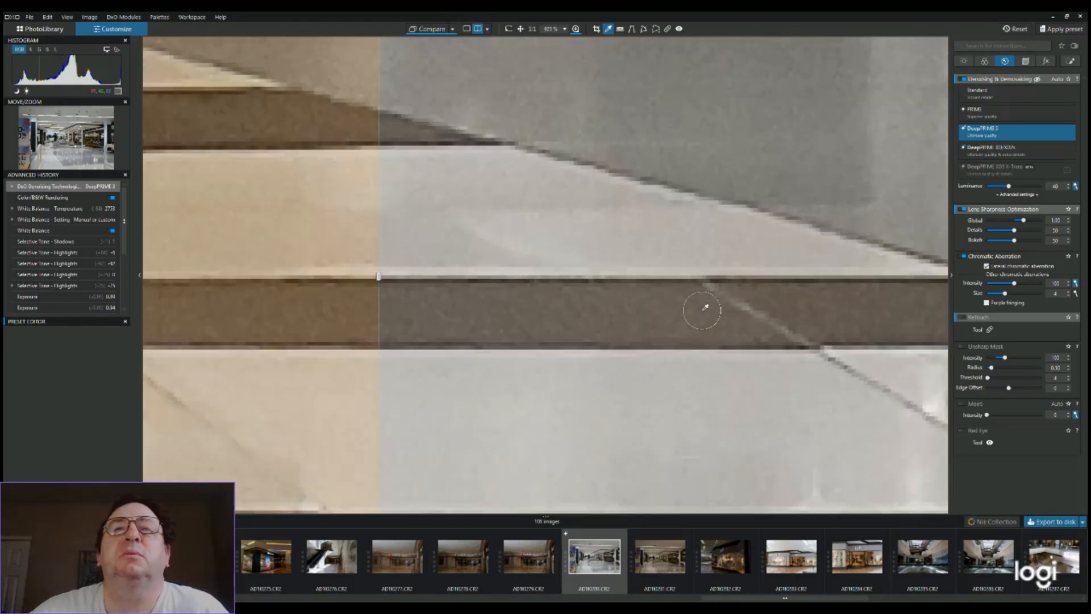
pyautogui.scroll(-5, 703, 308)
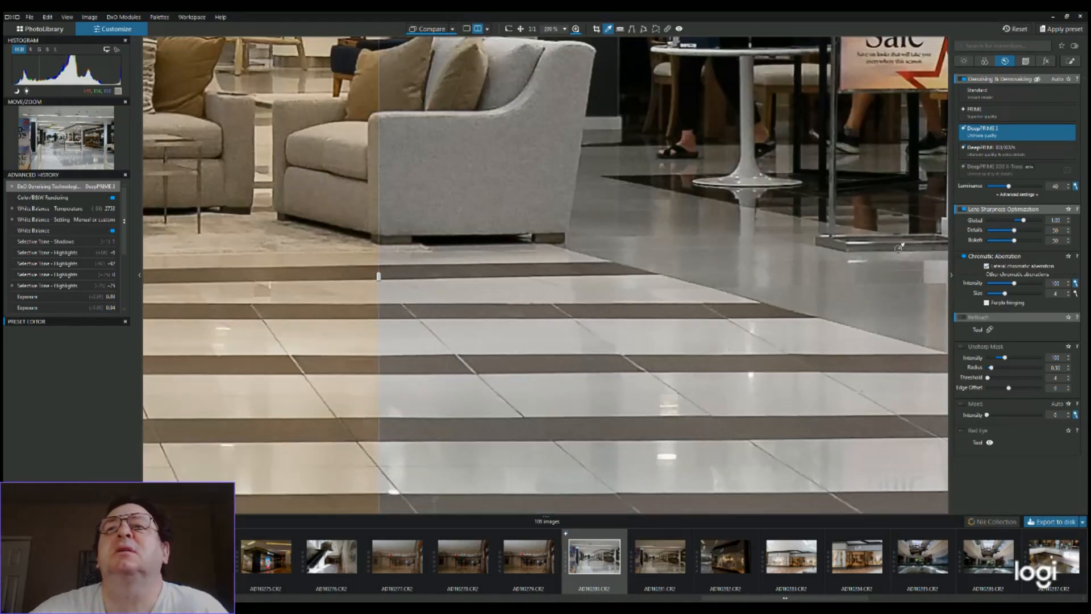
pyautogui.scroll(-2, 544, 313)
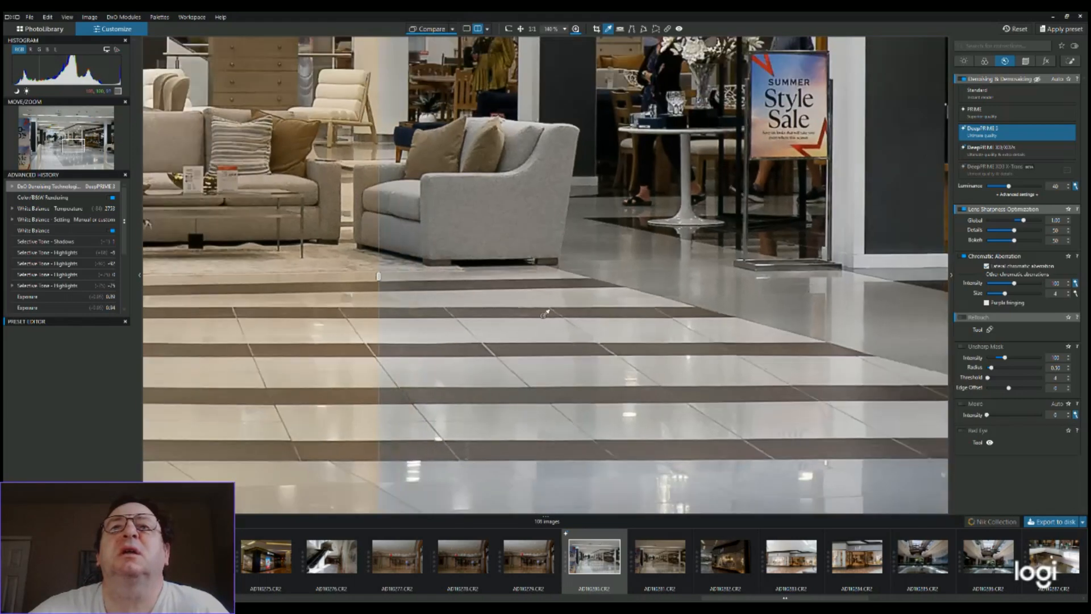
pyautogui.scroll(1, 544, 314)
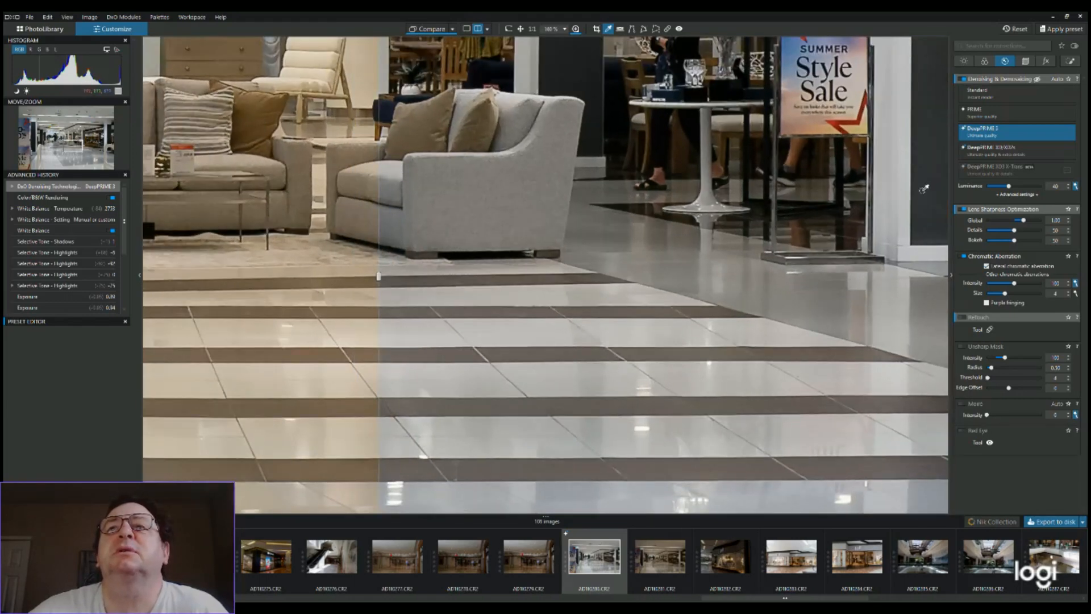
pyautogui.scroll(-2, 856, 232)
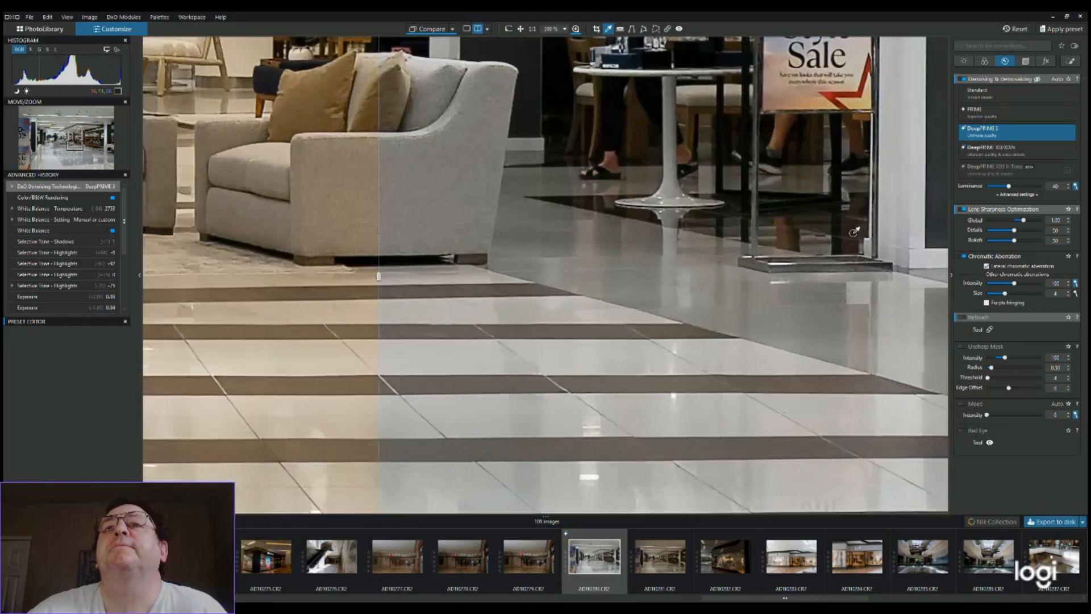
pyautogui.scroll(-2, 855, 231)
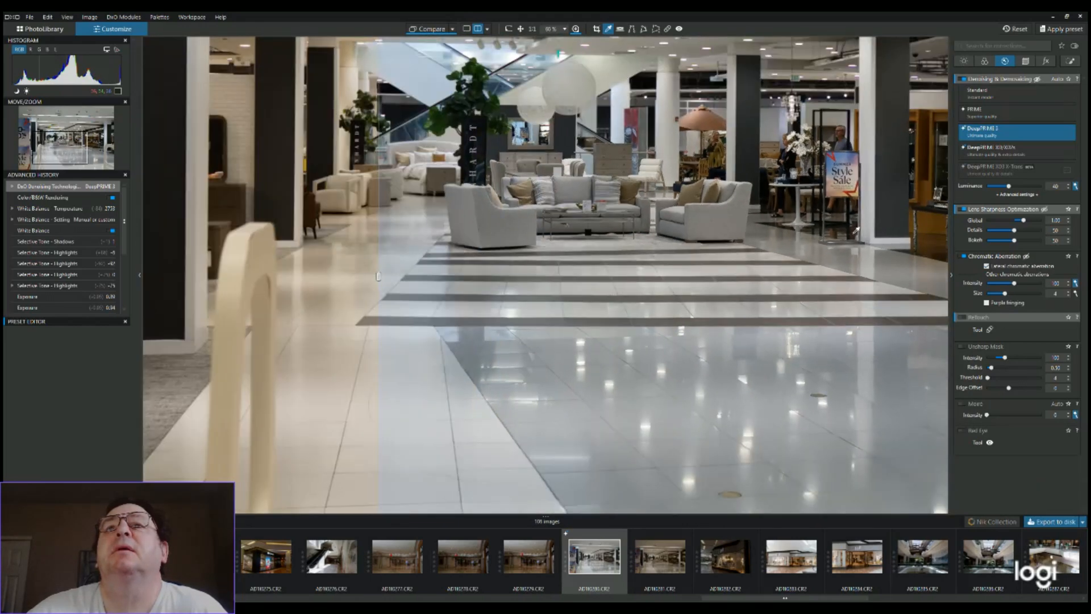
pyautogui.scroll(-1, 855, 231)
pyautogui.scroll(2, 855, 231)
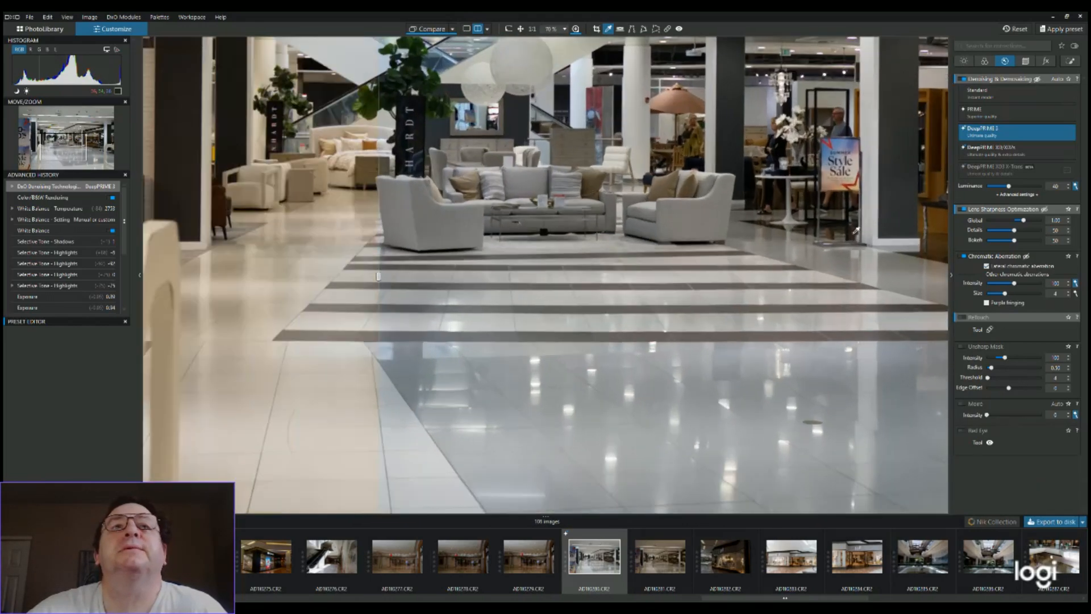
pyautogui.scroll(3, 914, 192)
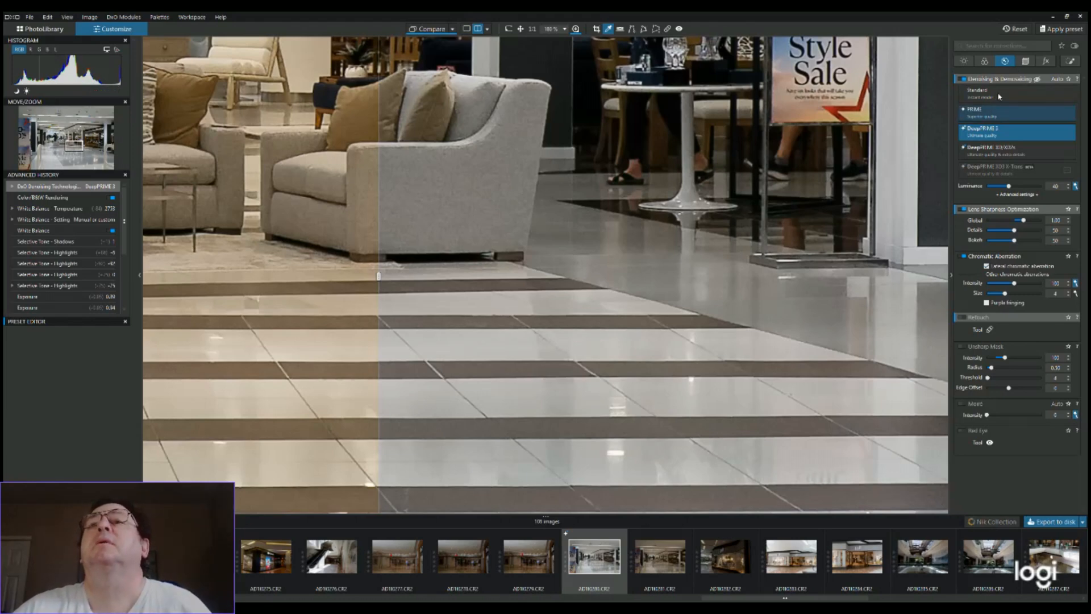
pyautogui.scroll(-2, 593, 210)
pyautogui.scroll(-3, 593, 210)
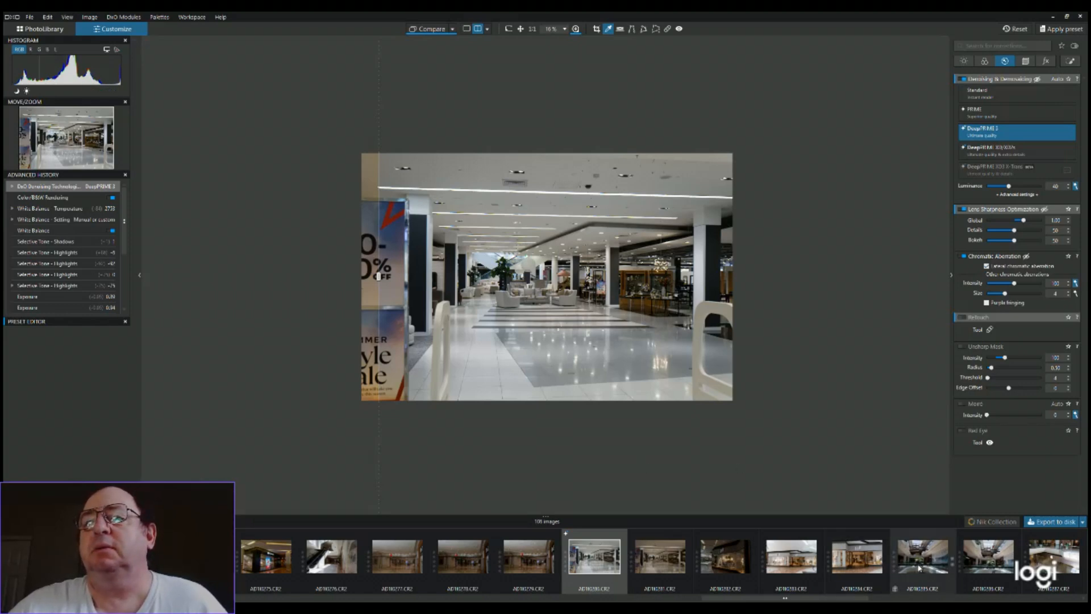
# Switch to the dark mall photo with the Apple logo storefront for another denoising test
pyautogui.scroll(-2, 919, 567)
pyautogui.scroll(-2, 919, 567)
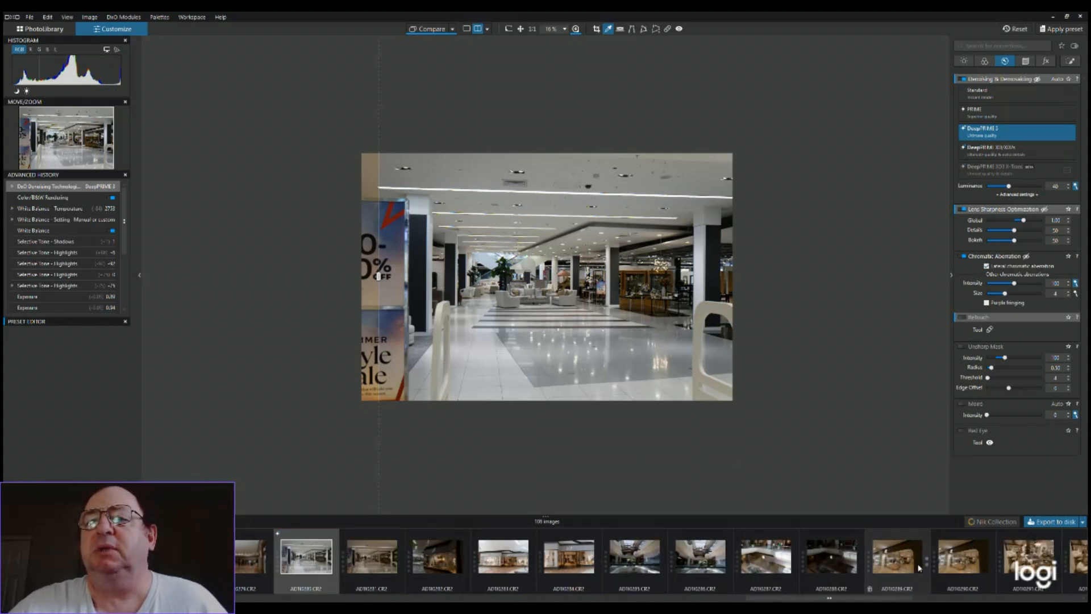
pyautogui.click(833, 570)
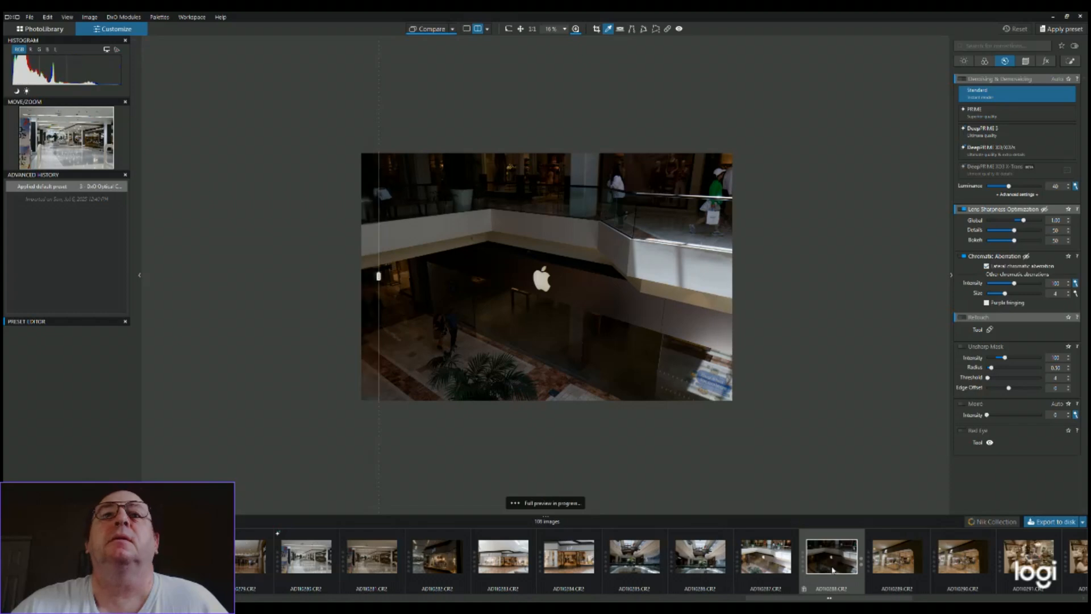
# Sample the white balance from the sunlit balcony wall, then resample it from the shopping bag and the walking person's white cap
pyautogui.scroll(2, 666, 357)
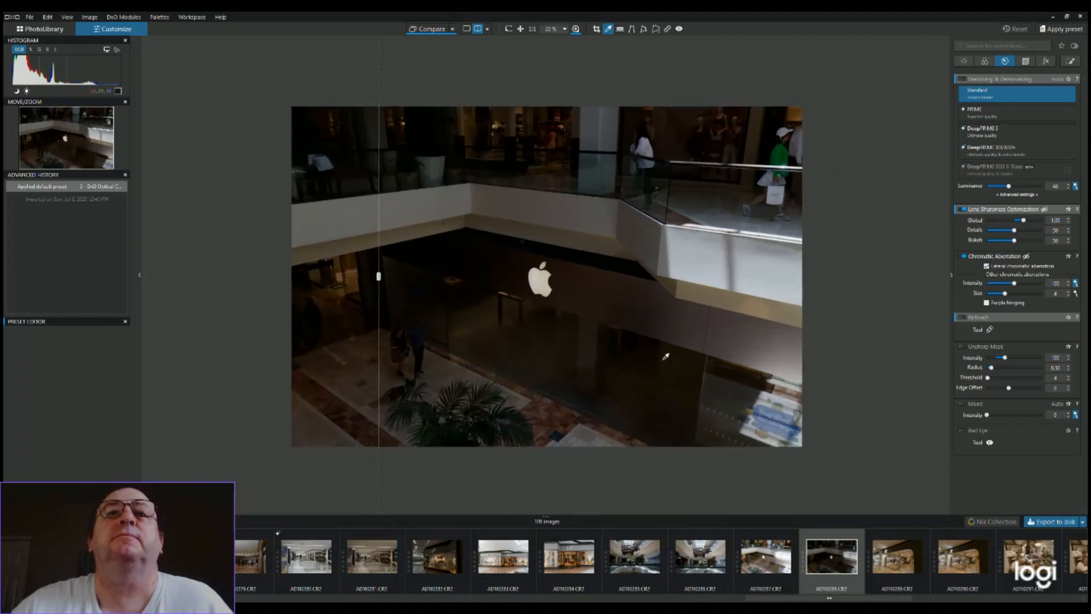
pyautogui.scroll(1, 666, 357)
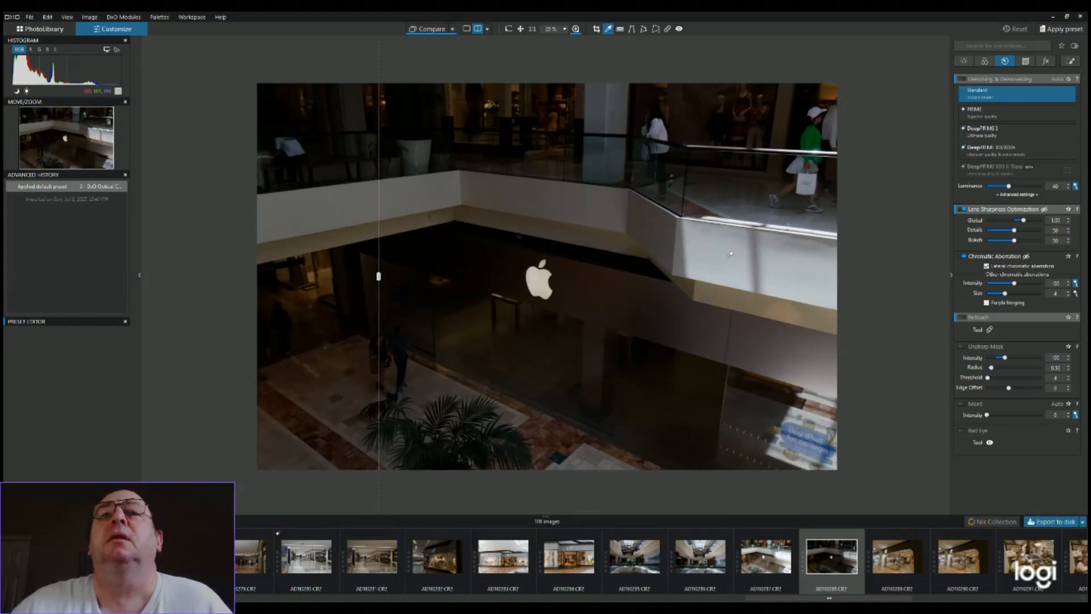
pyautogui.click(705, 270)
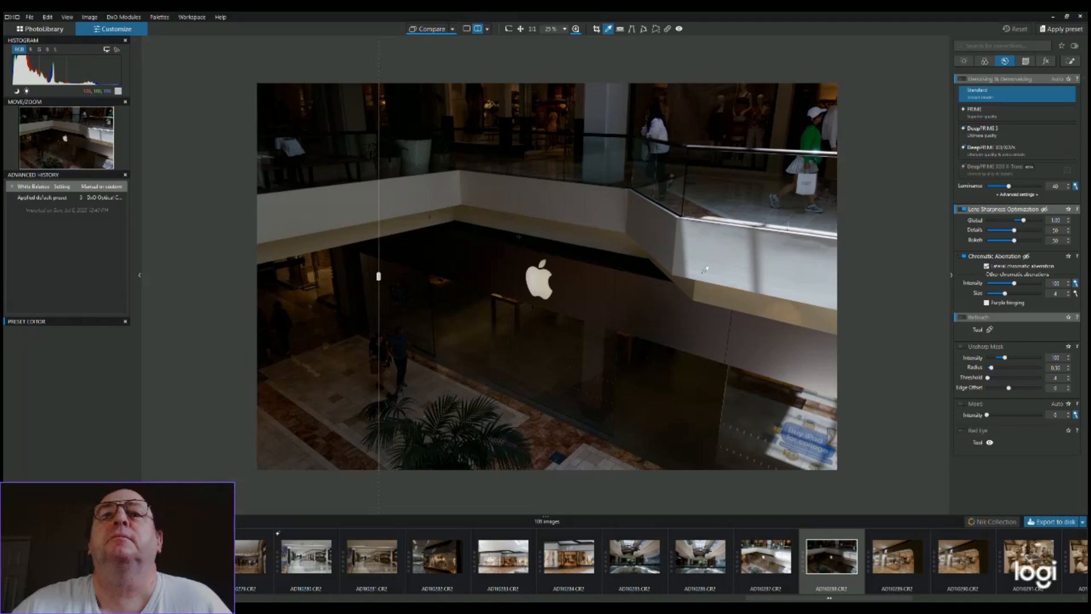
pyautogui.click(818, 185)
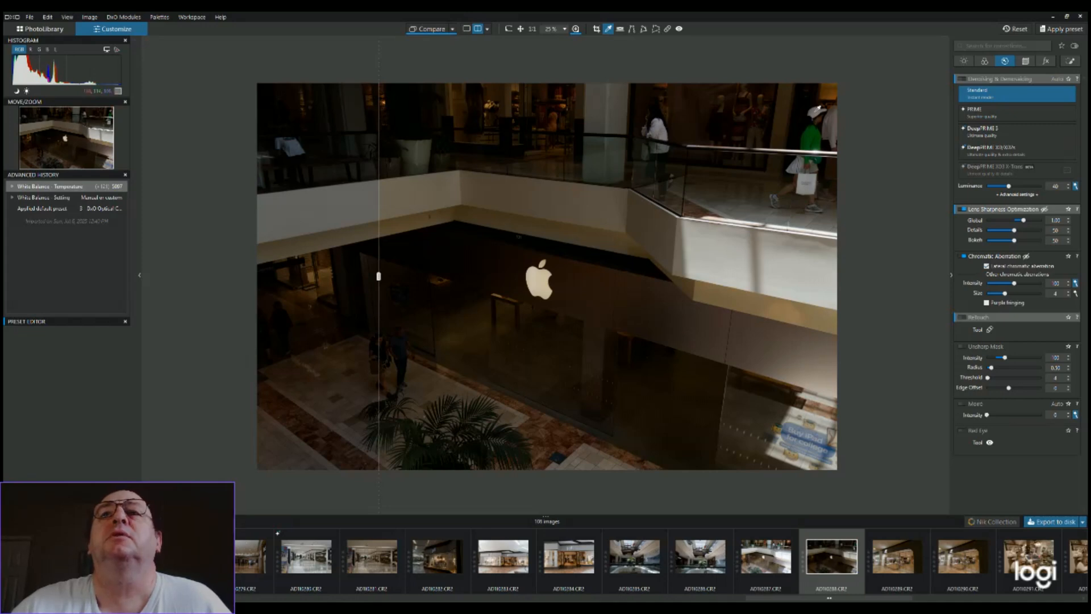
pyautogui.click(818, 110)
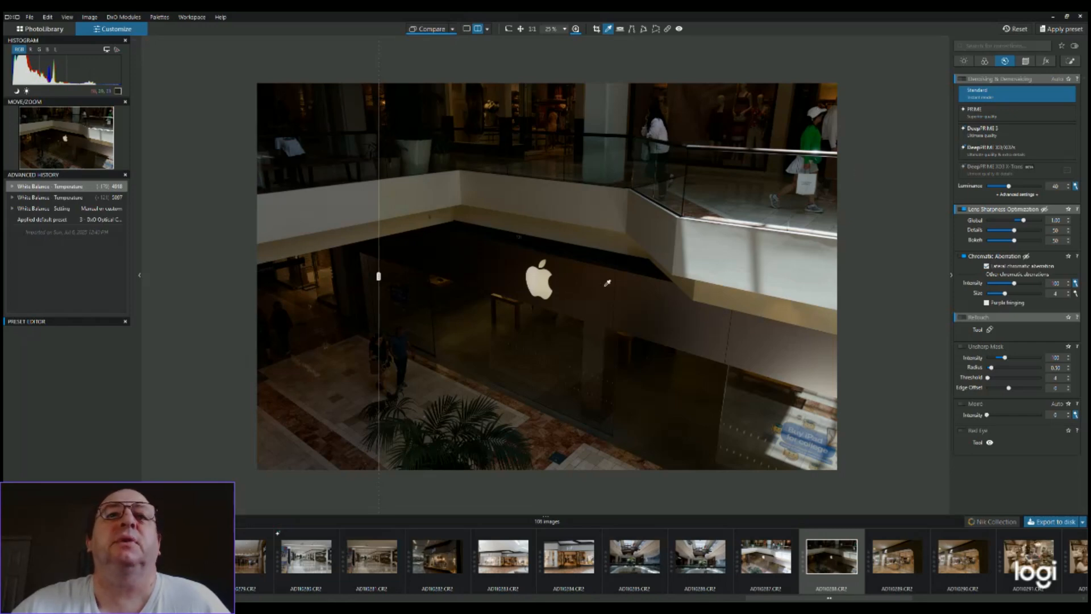
# Examine the noise in the dark storefront wall around the Apple logo and in the sunlit balcony wall
pyautogui.scroll(2, 607, 282)
pyautogui.scroll(4, 607, 282)
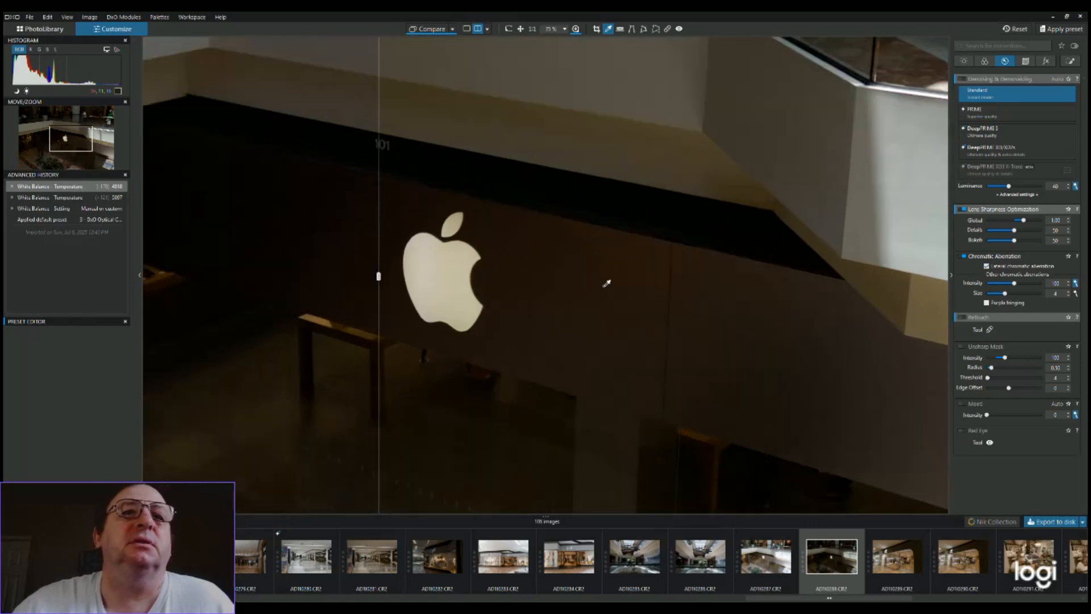
pyautogui.scroll(3, 605, 285)
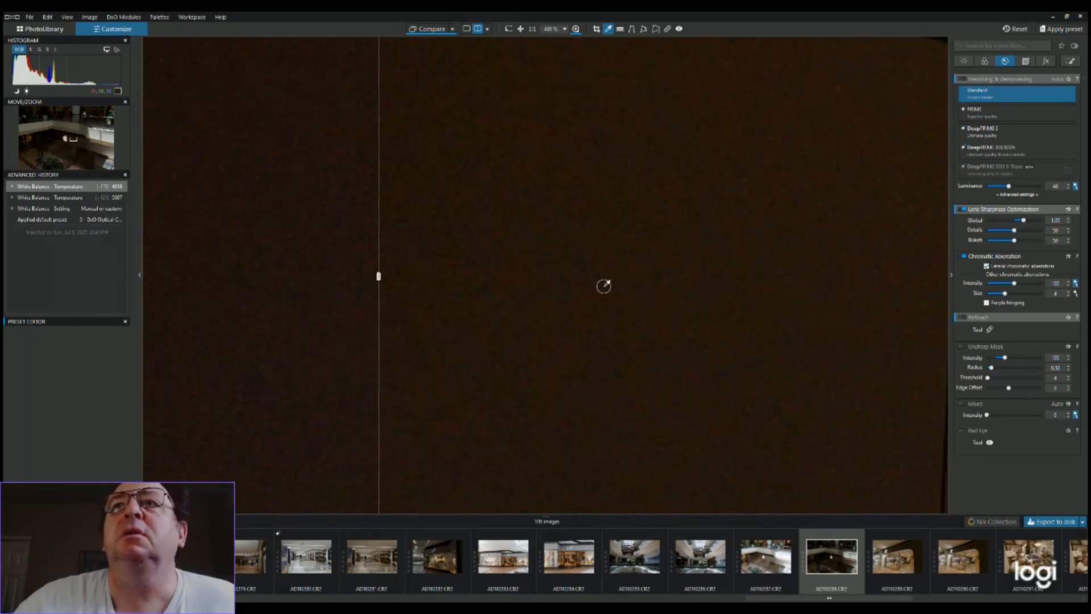
pyautogui.scroll(-2, 604, 286)
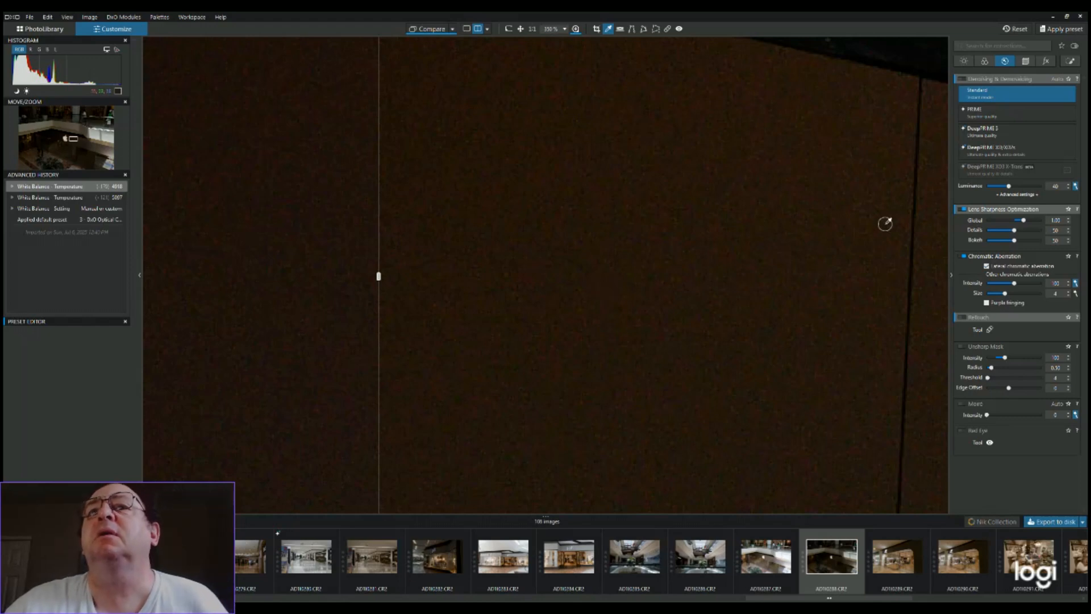
pyautogui.scroll(-4, 778, 247)
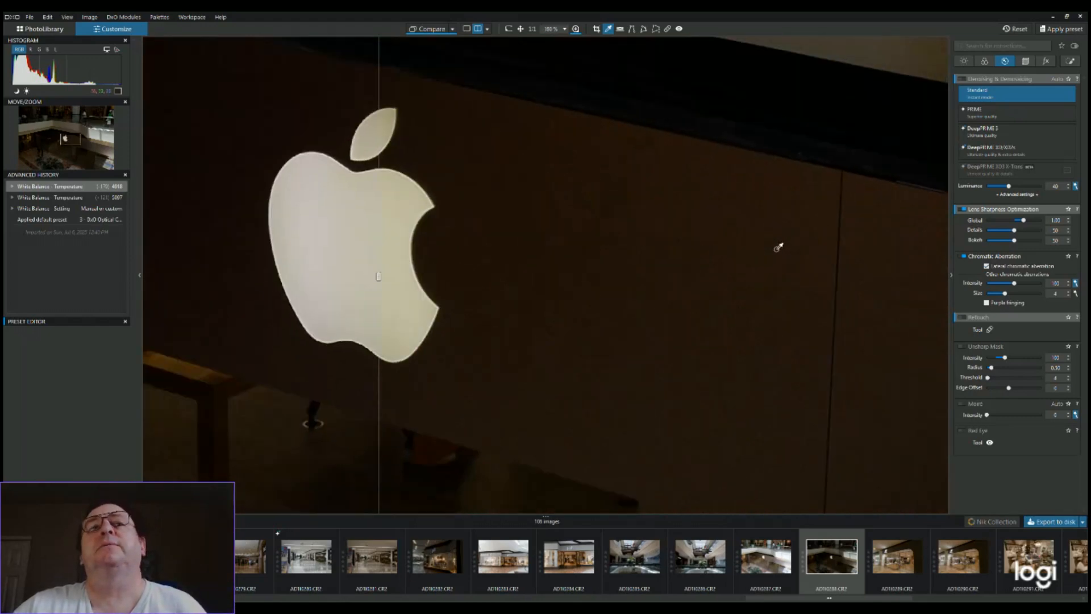
pyautogui.scroll(-5, 780, 246)
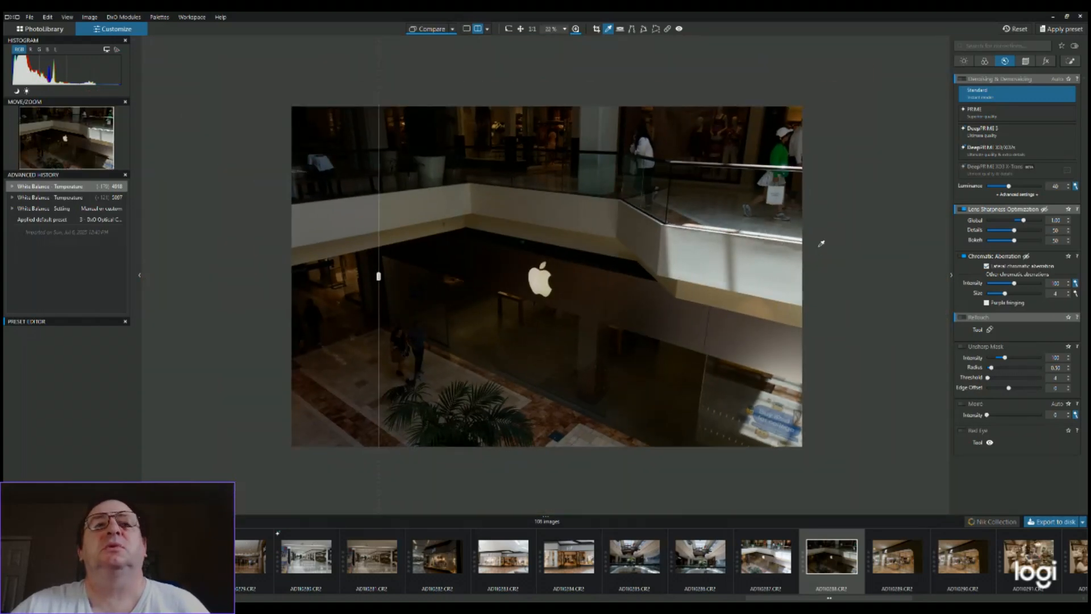
pyautogui.scroll(3, 819, 244)
pyautogui.scroll(2, 821, 243)
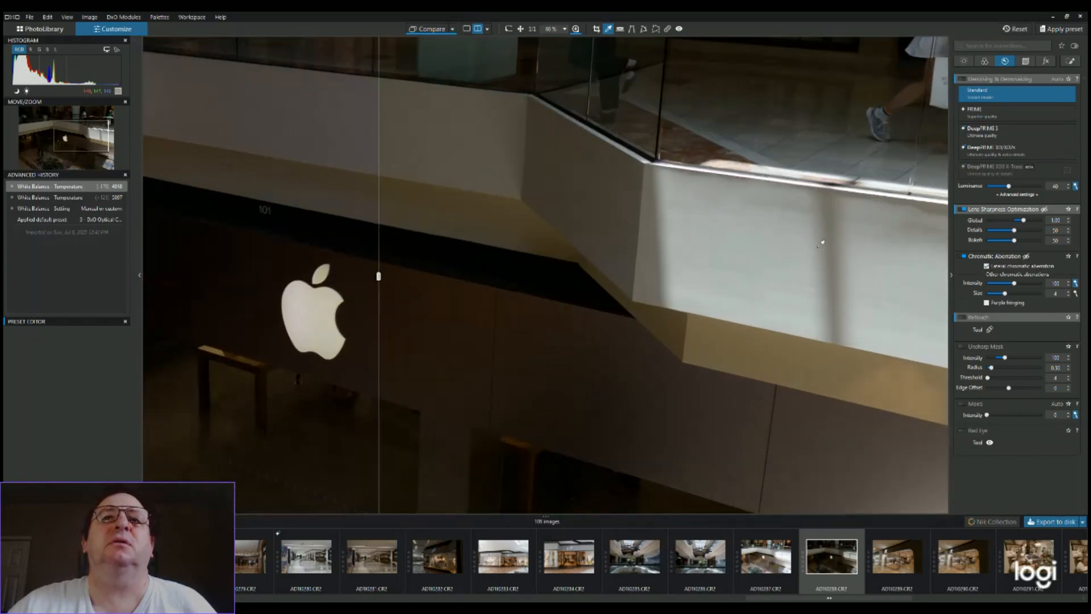
pyautogui.scroll(1, 821, 243)
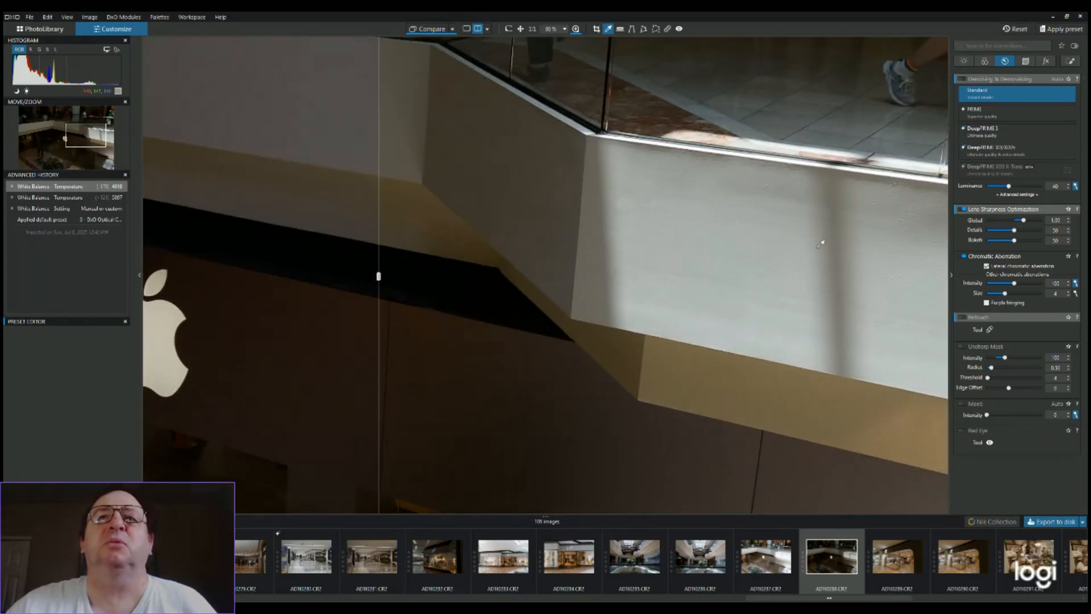
pyautogui.scroll(1, 821, 243)
pyautogui.scroll(1, 821, 243)
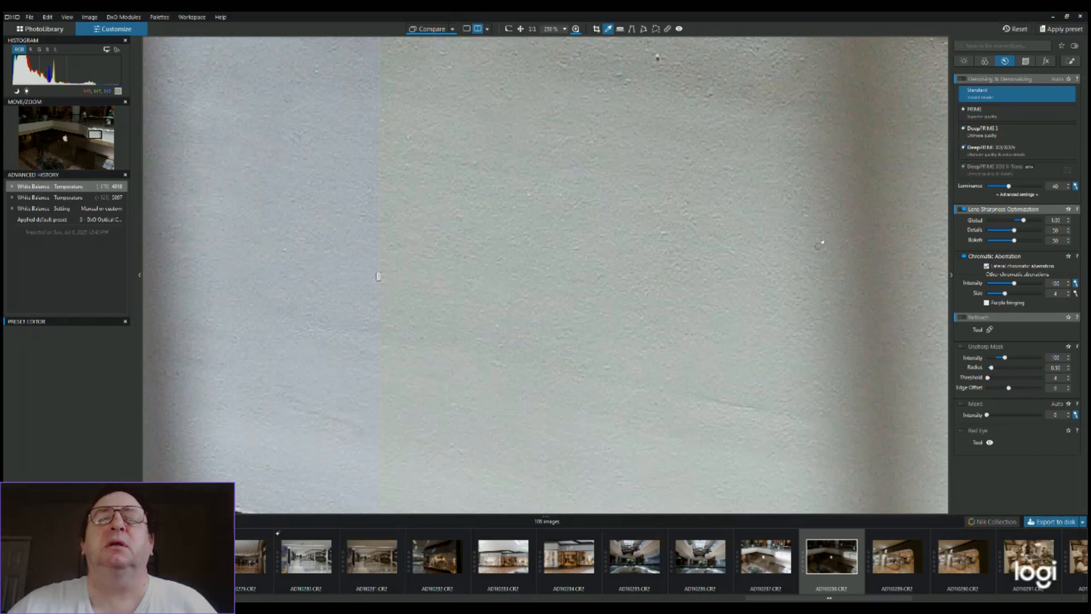
pyautogui.scroll(-2, 821, 243)
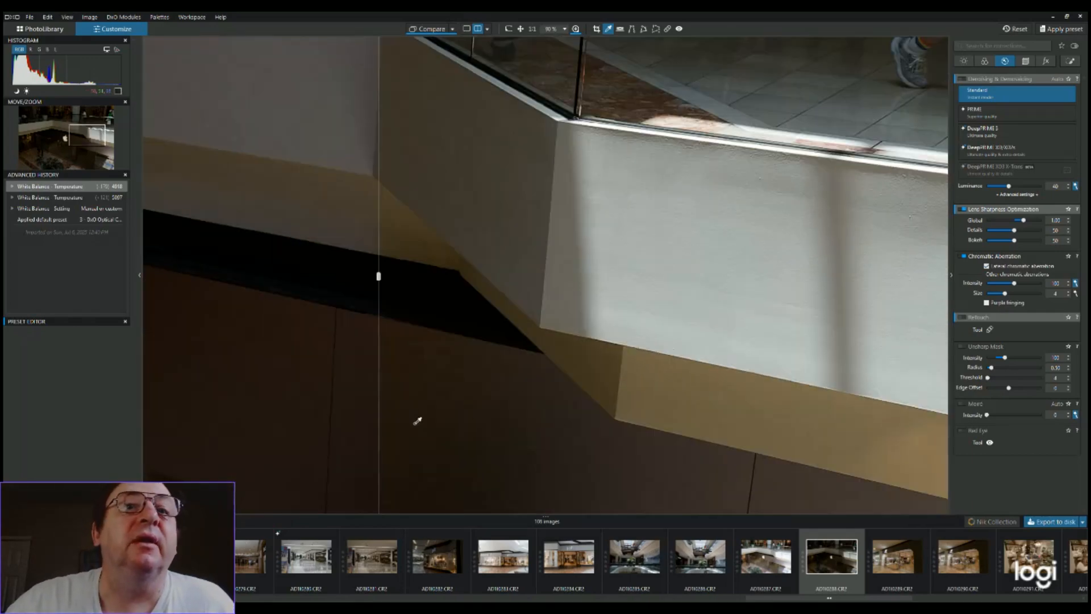
pyautogui.scroll(-1, 418, 421)
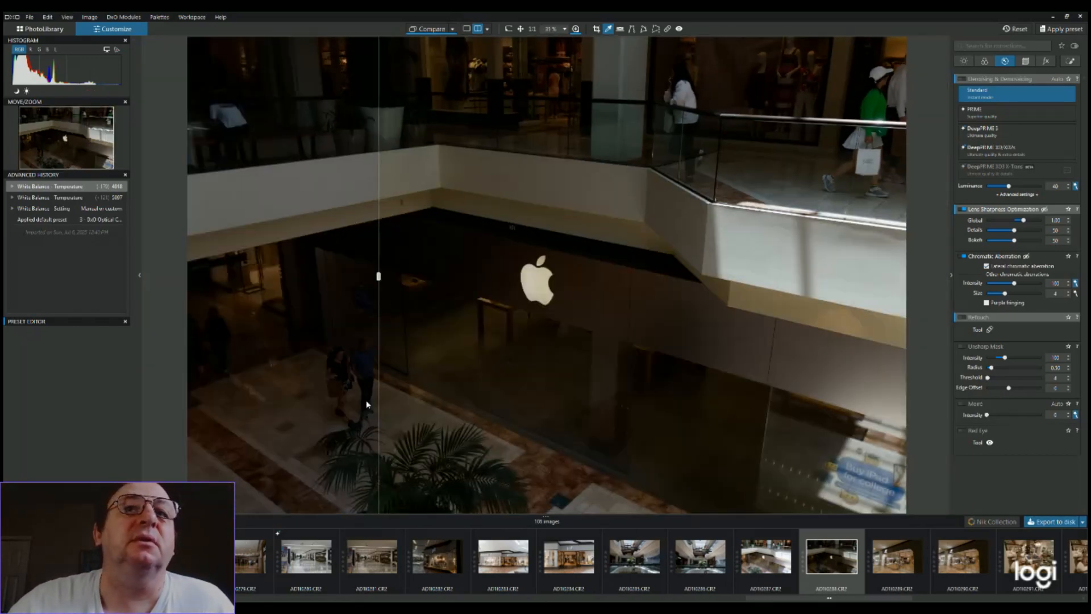
# Apply DeepPRIME 3 denoising to the Apple storefront photo while checking the dark floor edge close up
pyautogui.scroll(2, 447, 398)
pyautogui.scroll(4, 446, 397)
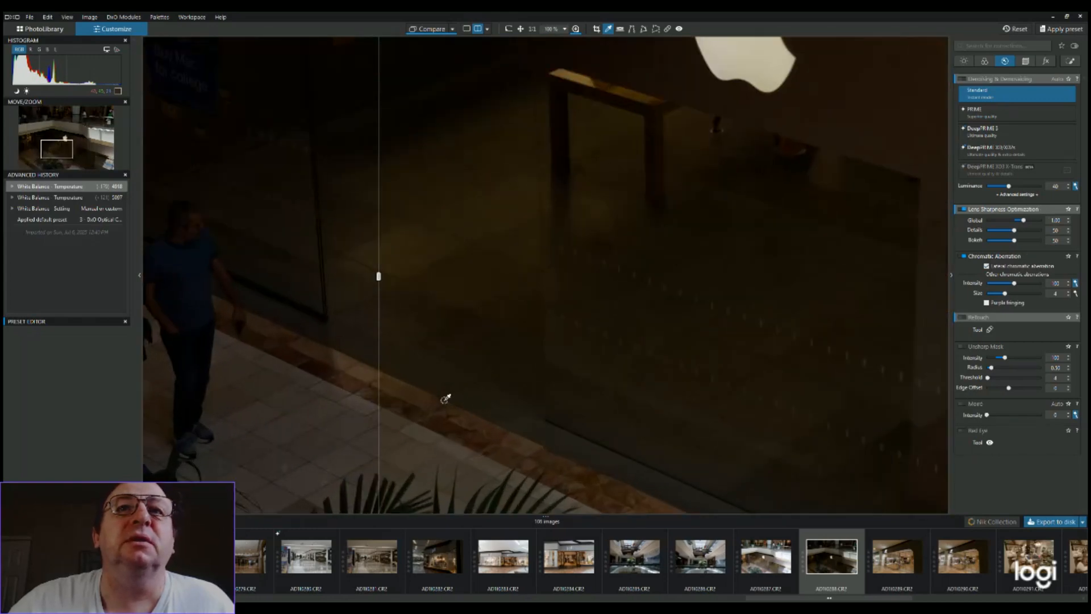
pyautogui.scroll(1, 447, 398)
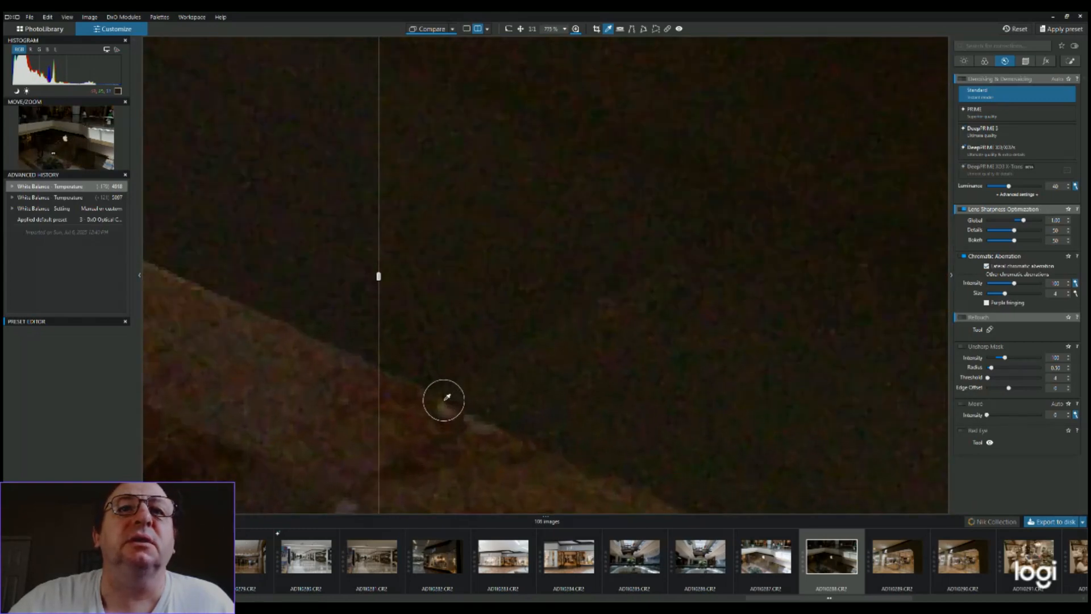
pyautogui.scroll(-2, 447, 398)
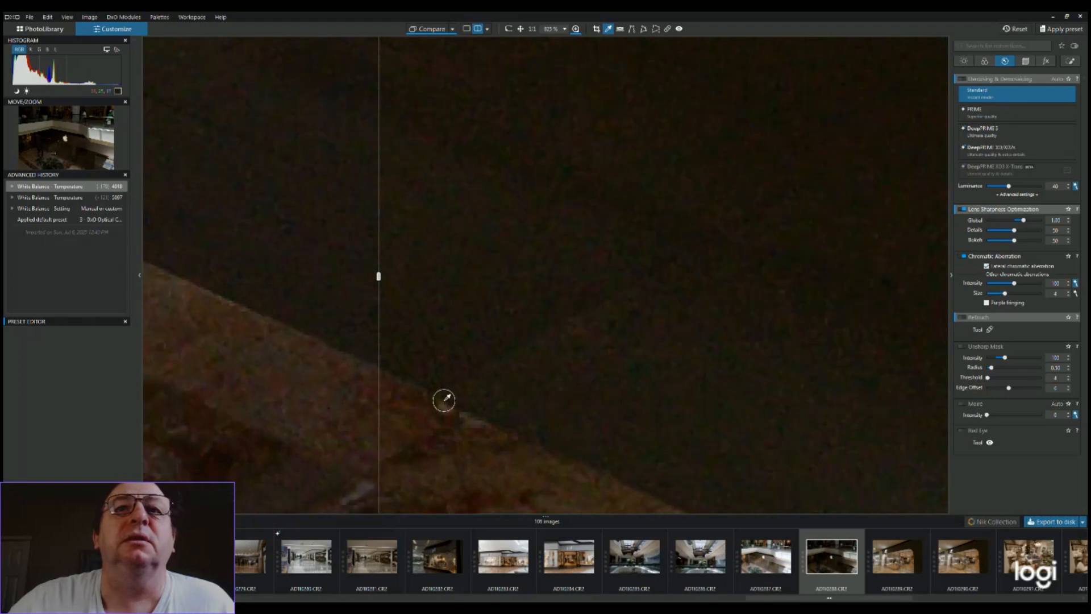
pyautogui.click(996, 135)
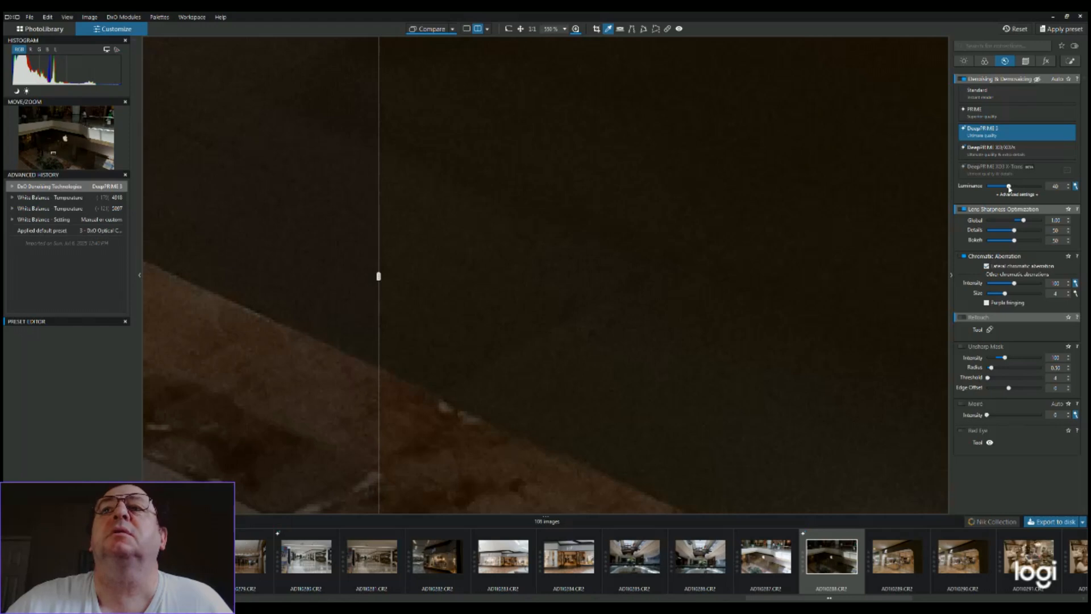
# Raise the DeepPRIME 3 luminance to 68 on the Apple storefront photo and check the dark floor close up
pyautogui.moveTo(1013, 187); pyautogui.dragTo(1025, 188)
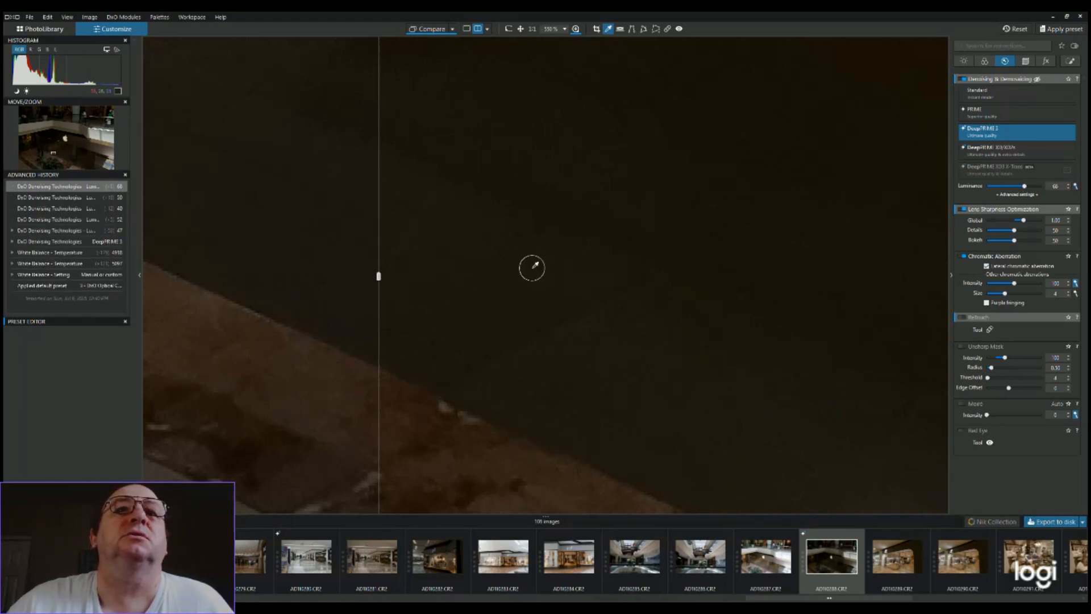
pyautogui.scroll(3, 532, 264)
pyautogui.scroll(-2, 532, 268)
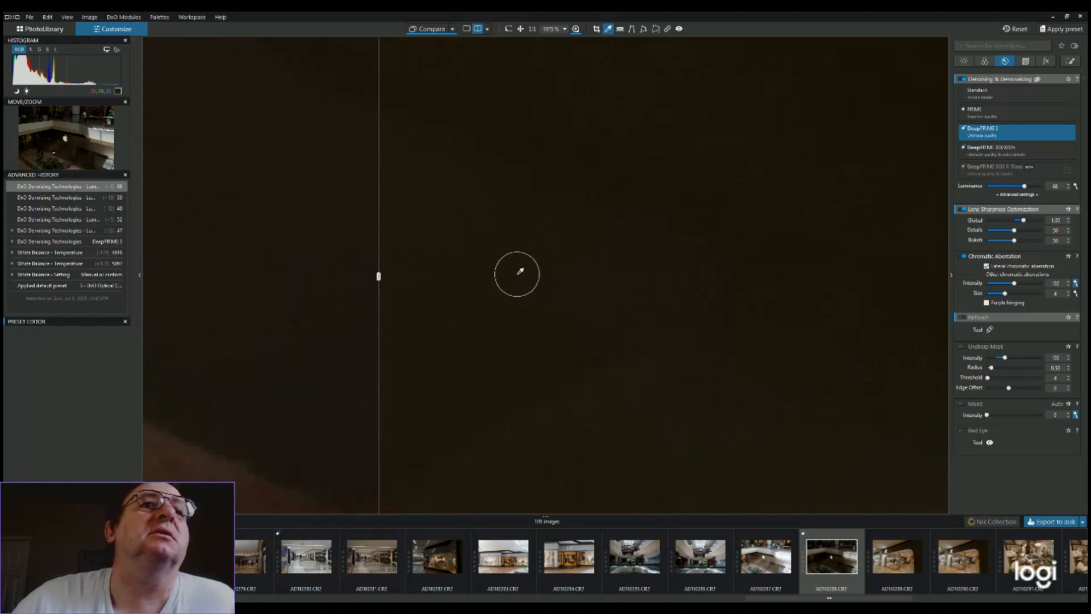
pyautogui.scroll(-5, 579, 285)
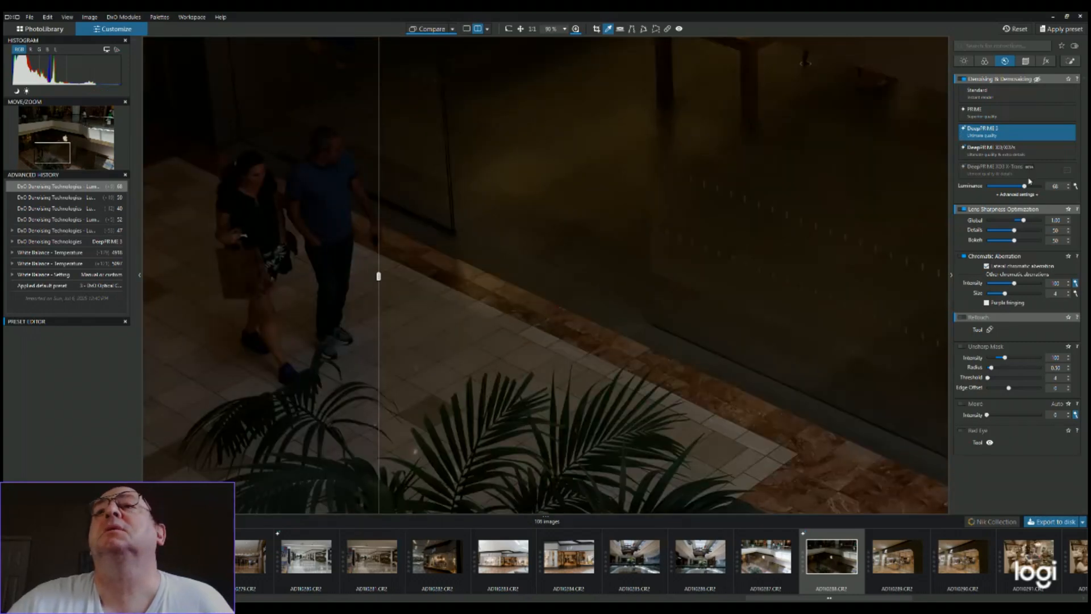
# Switch the denoising method to DeepPRIME XD2s/XD and inspect the dark floor inside the storefront close up
pyautogui.click(1004, 154)
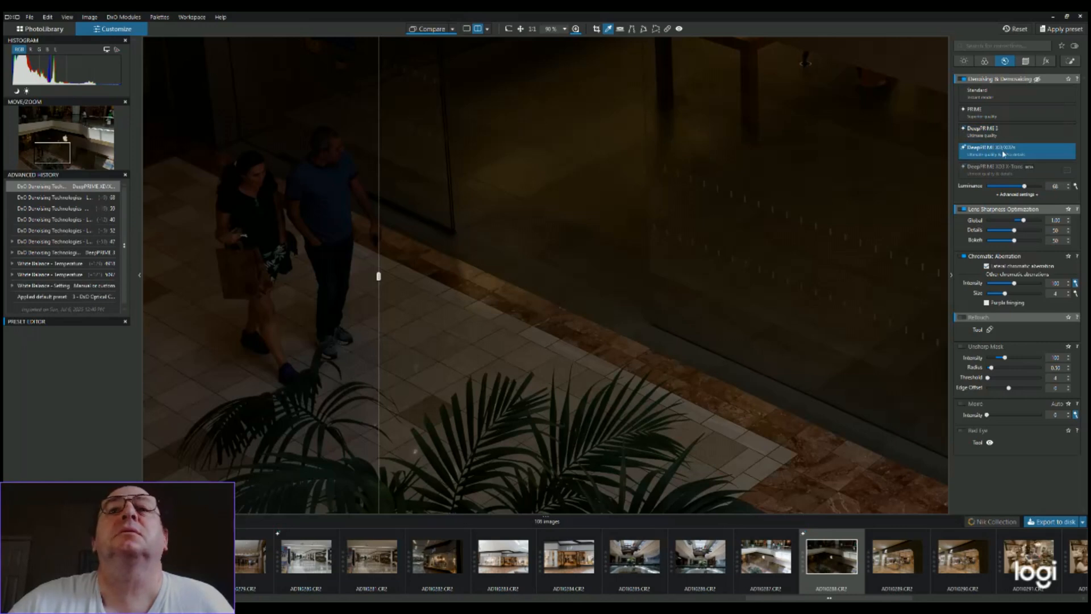
pyautogui.scroll(10, 586, 191)
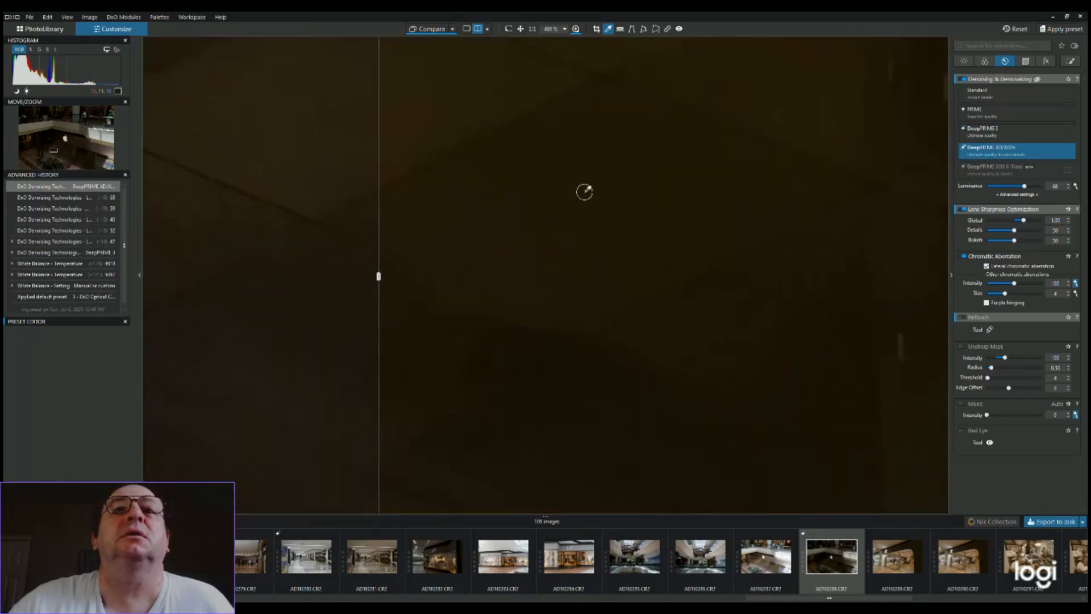
pyautogui.scroll(2, 588, 190)
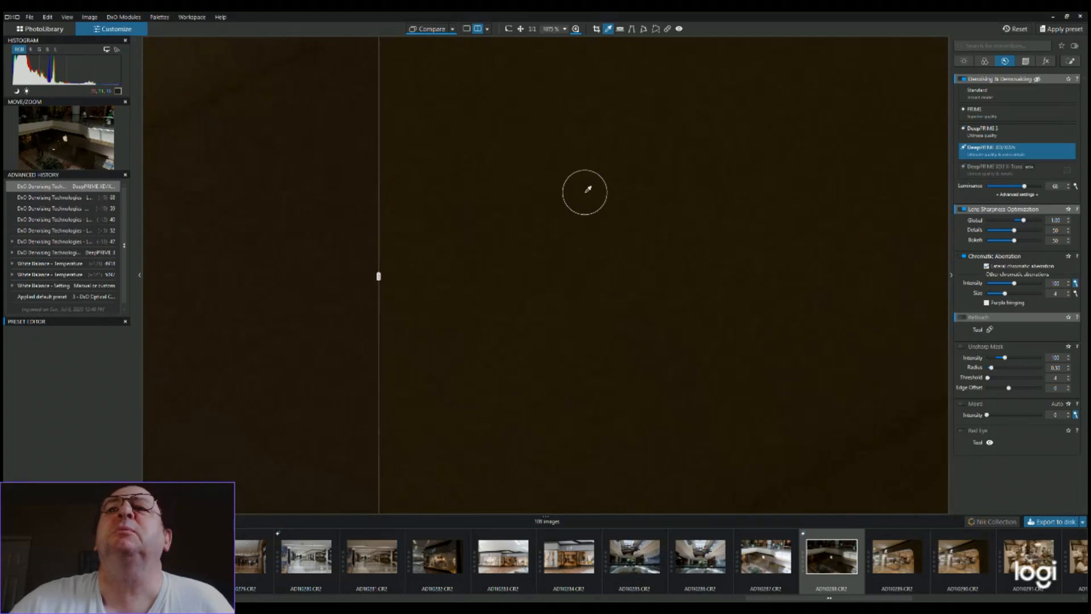
pyautogui.scroll(-4, 587, 191)
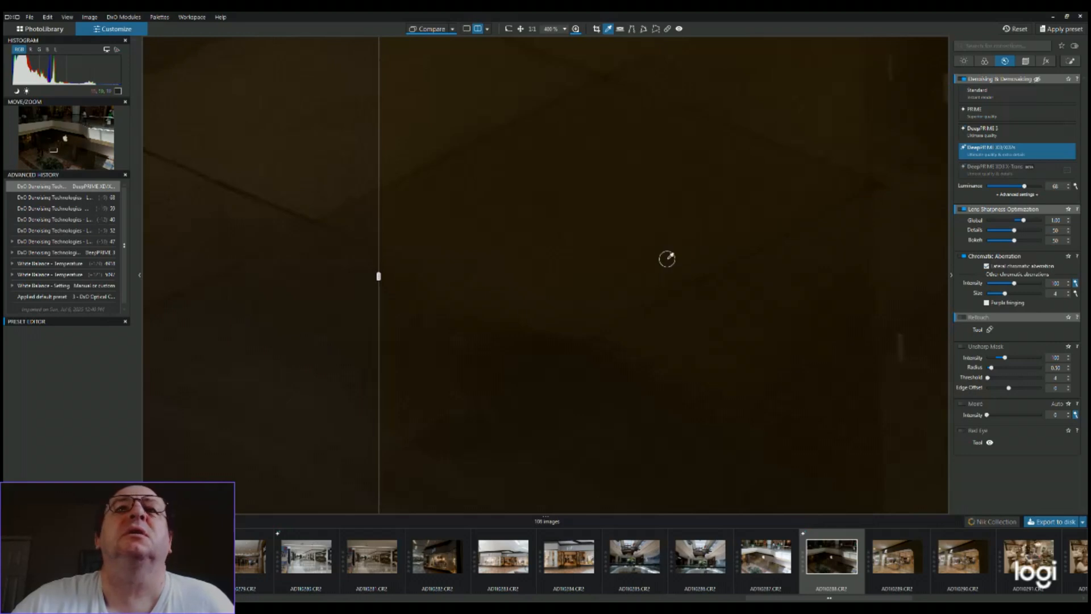
pyautogui.scroll(-3, 663, 256)
pyautogui.scroll(-1, 664, 256)
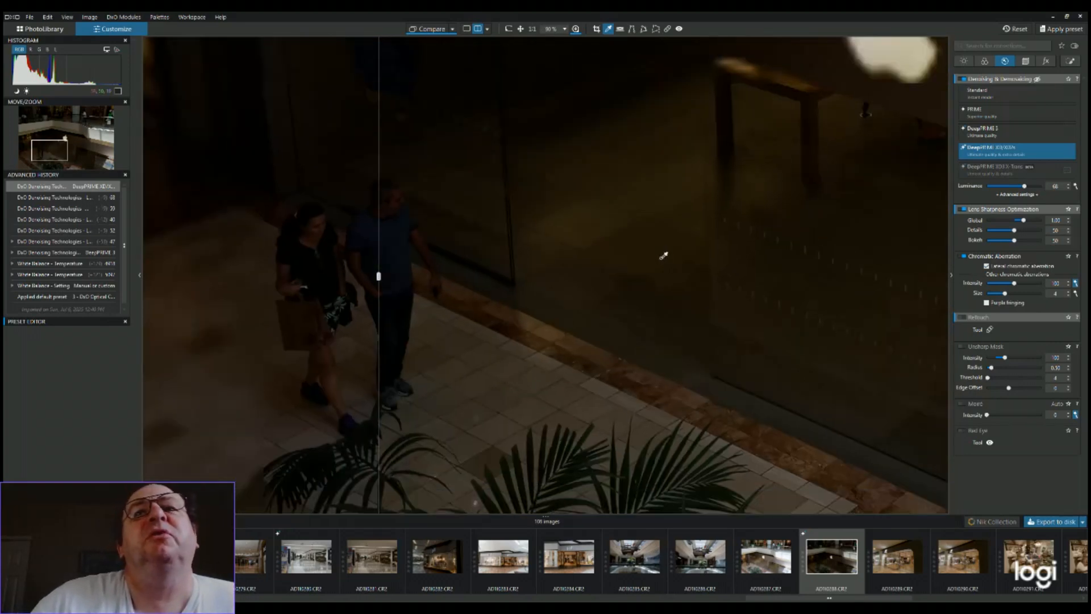
# Compare noise around the dotted storefront glass, then raise the denoising luminance to 97 and check the dots close up
pyautogui.scroll(-1, 663, 256)
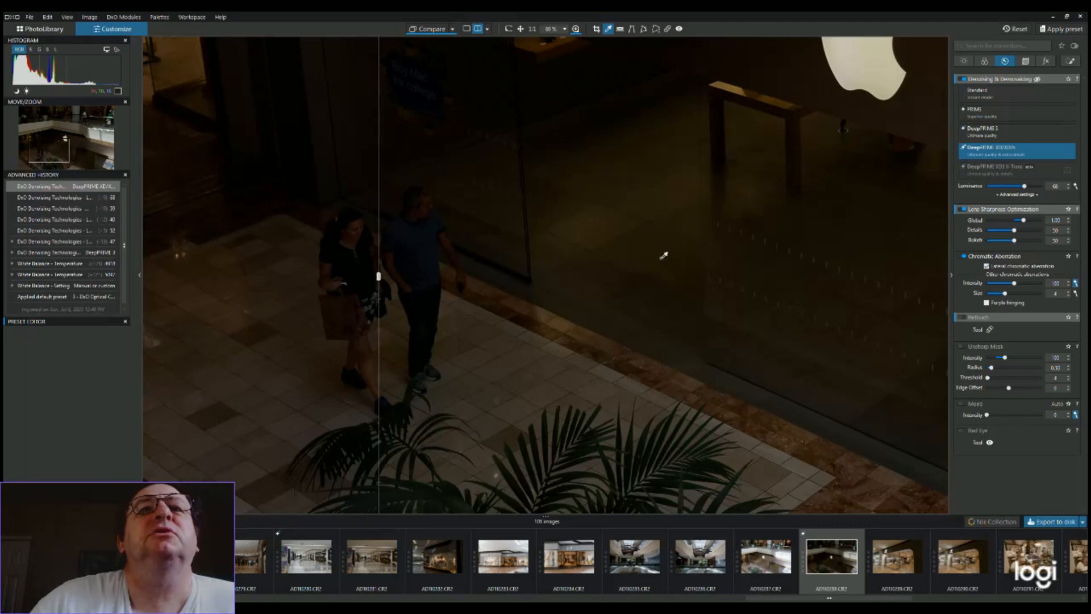
pyautogui.scroll(1, 664, 256)
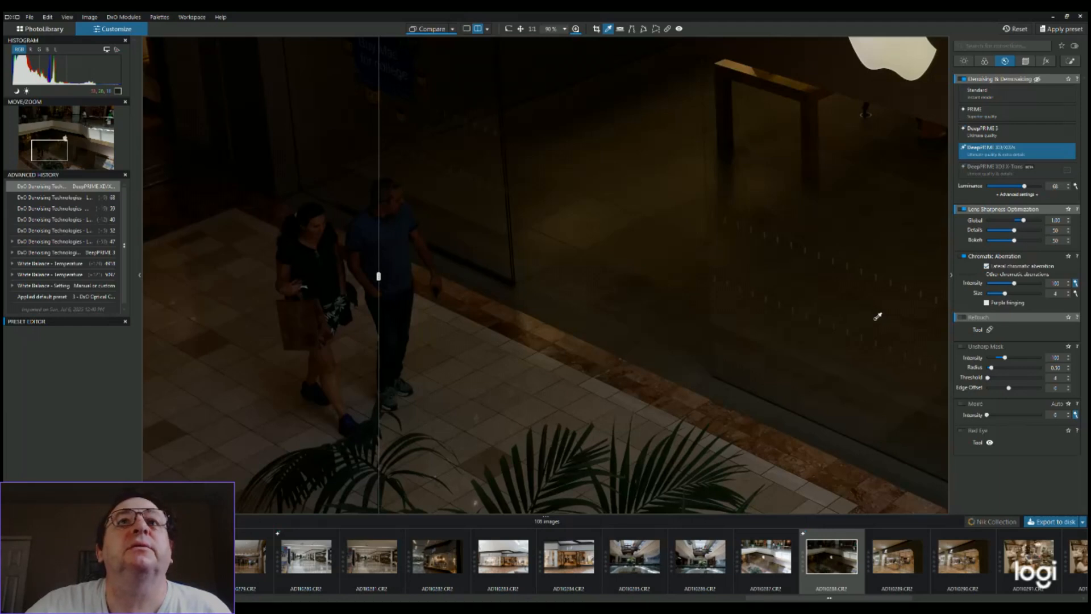
pyautogui.scroll(1, 877, 316)
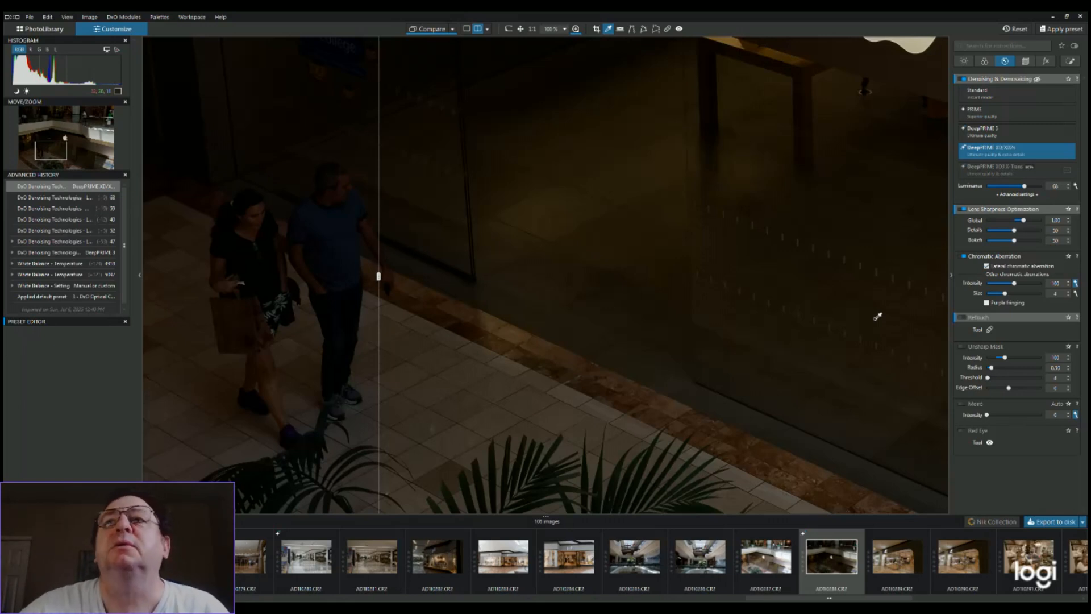
pyautogui.scroll(1, 878, 316)
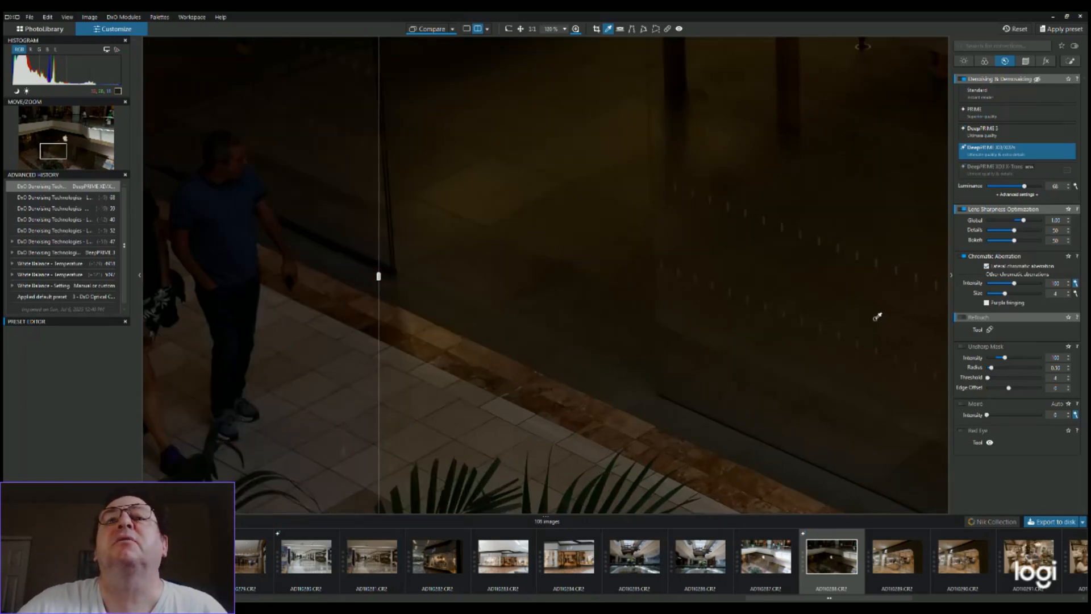
pyautogui.scroll(3, 878, 316)
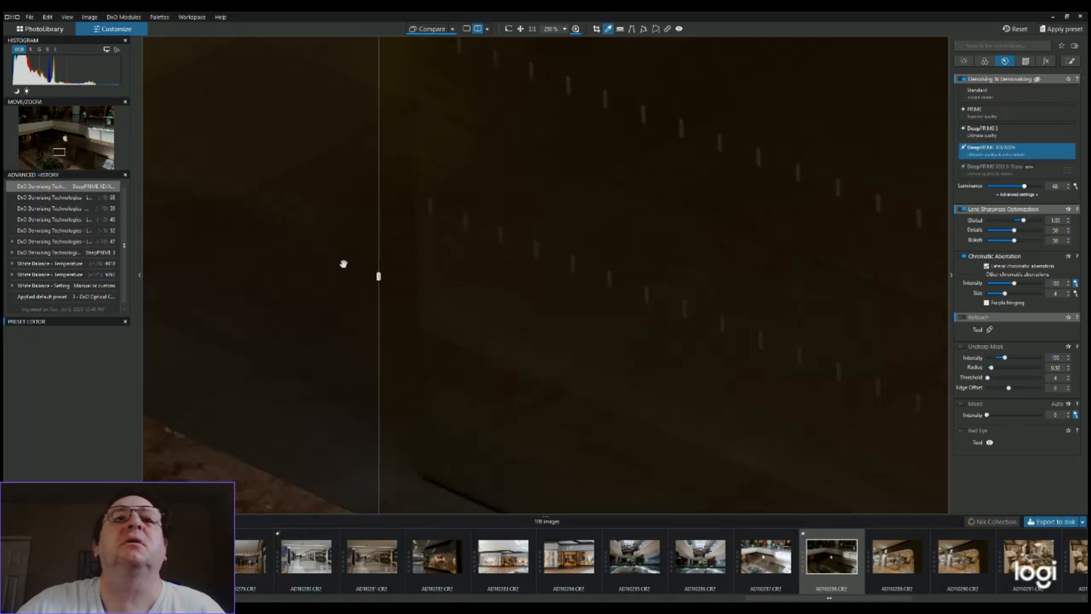
pyautogui.moveTo(378, 277); pyautogui.dragTo(400, 284)
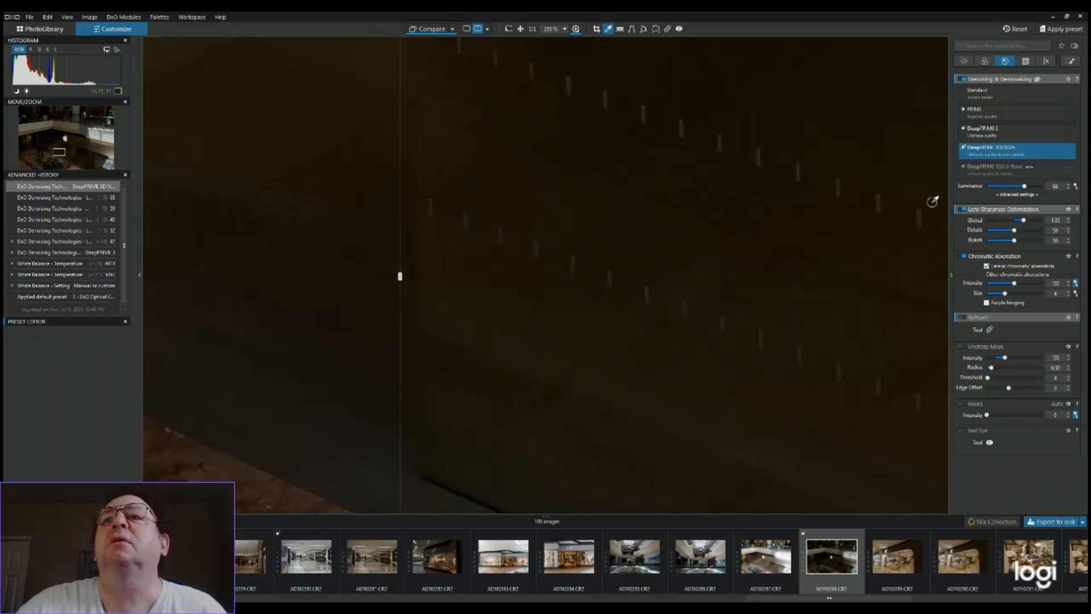
pyautogui.moveTo(1026, 187); pyautogui.dragTo(1042, 187)
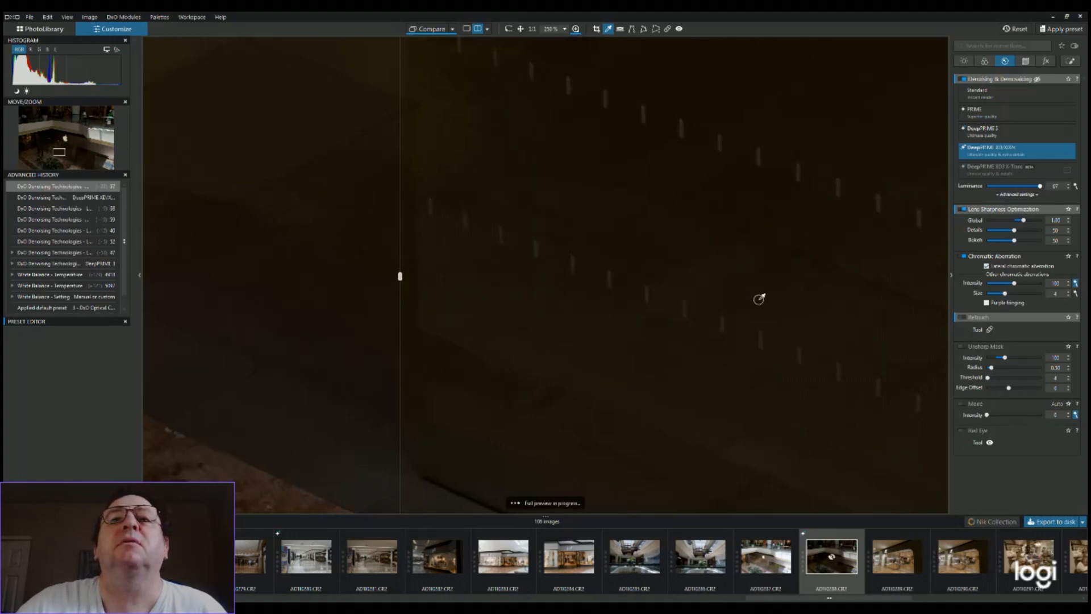
pyautogui.scroll(5, 744, 298)
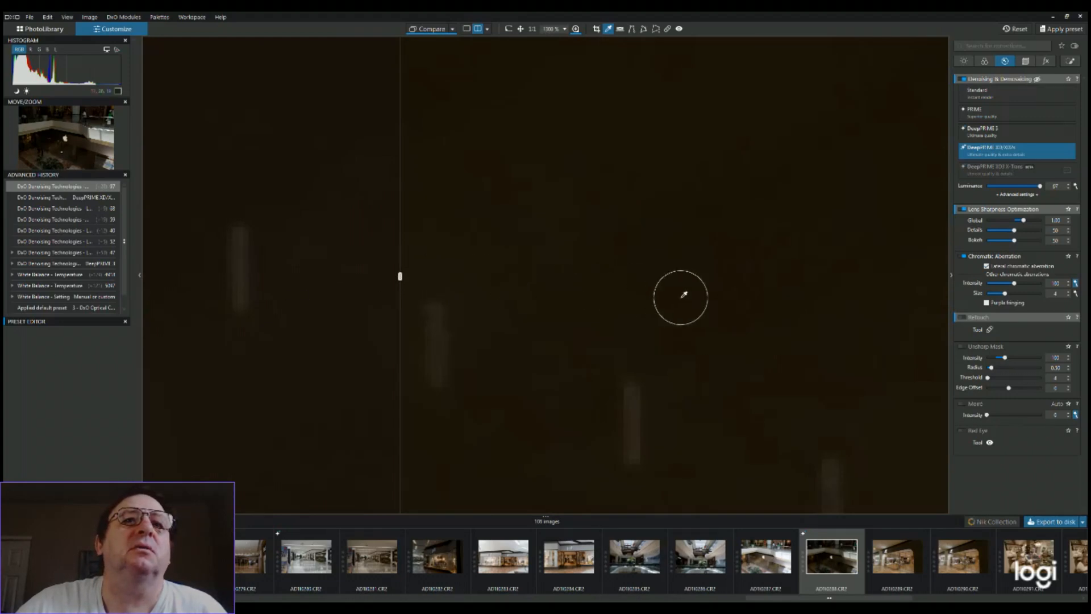
# Shift the comparison divider slightly and sample the white balance from the dark floor area near the dots
pyautogui.click(400, 277)
pyautogui.moveTo(400, 277)
pyautogui.mouseDown()
pyautogui.moveTo(839, 329)
pyautogui.moveTo(550, 324)
pyautogui.moveTo(407, 275)
pyautogui.mouseUp()
pyautogui.scroll(-3, 620, 310)
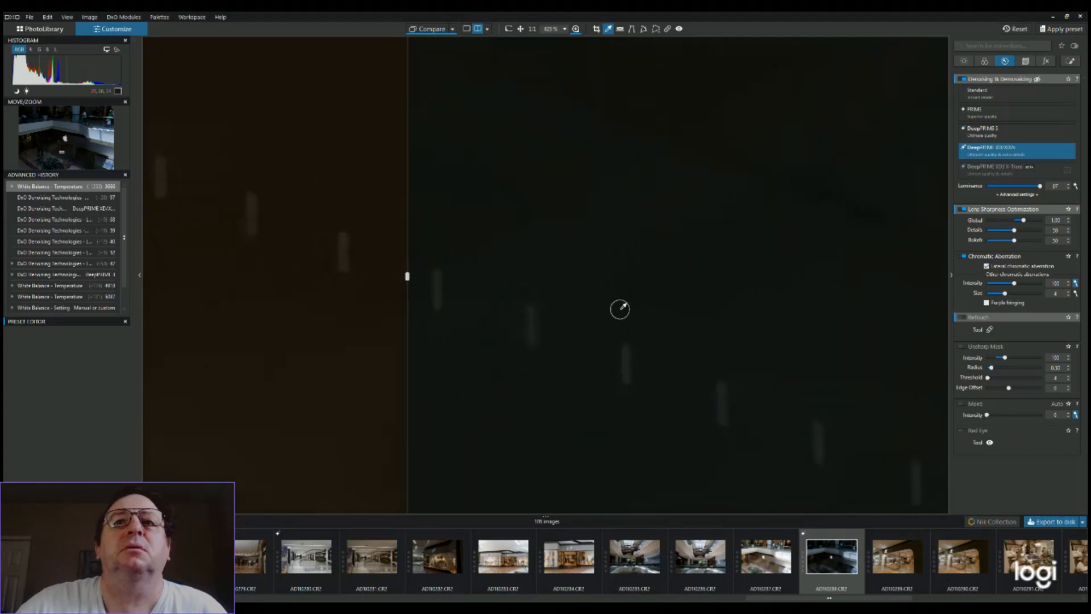
pyautogui.scroll(-5, 622, 308)
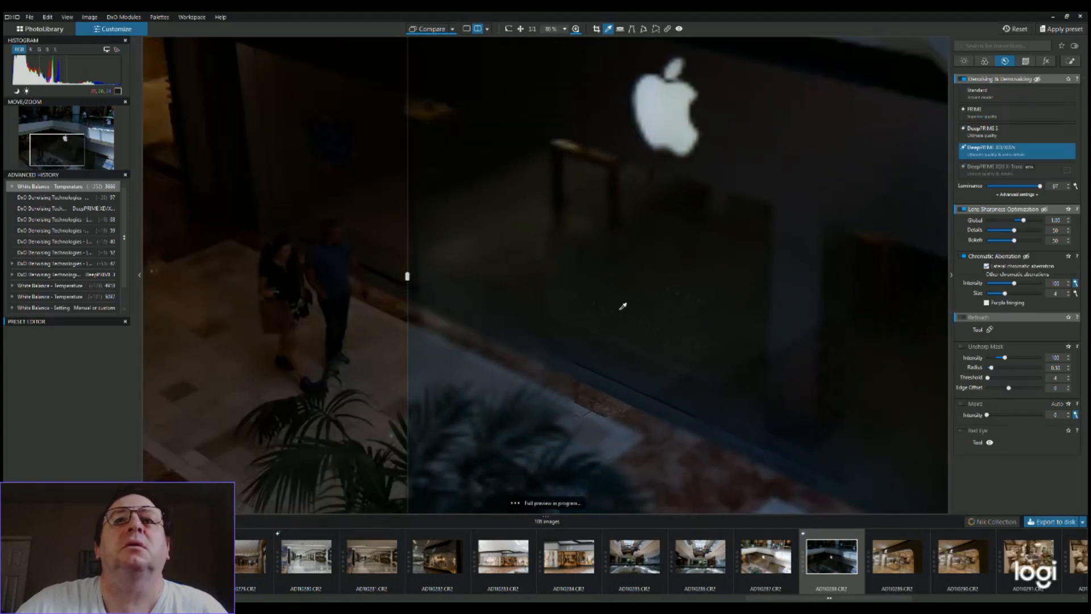
# Reduce the denoising luminance to 66 and resample the white balance from the white Apple logo
pyautogui.scroll(1, 621, 304)
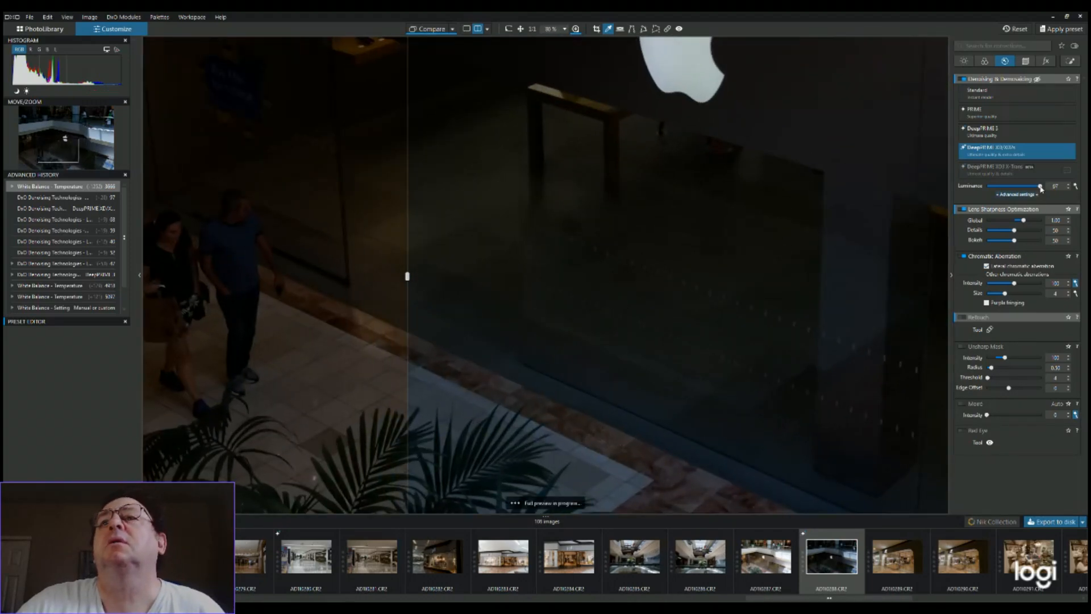
pyautogui.moveTo(1041, 188); pyautogui.dragTo(1023, 187)
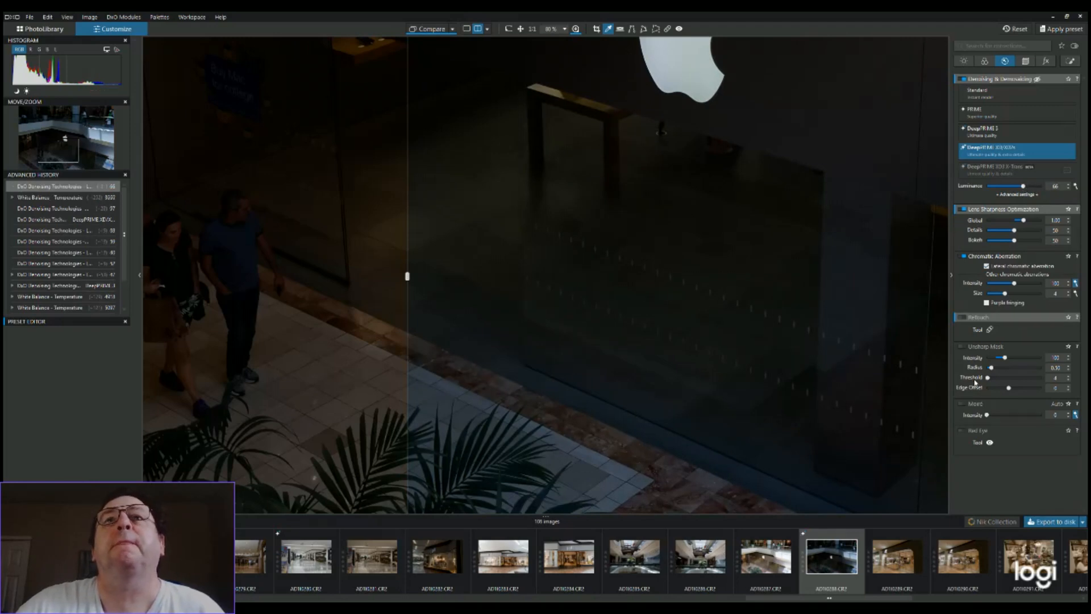
pyautogui.click(703, 77)
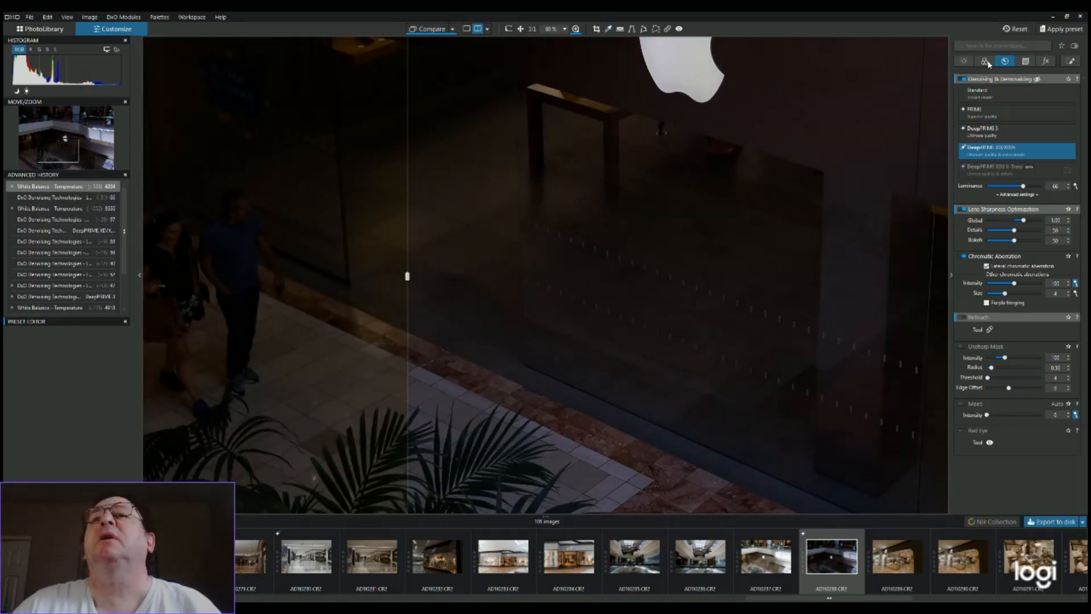
pyautogui.click(986, 61)
pyautogui.click(986, 62)
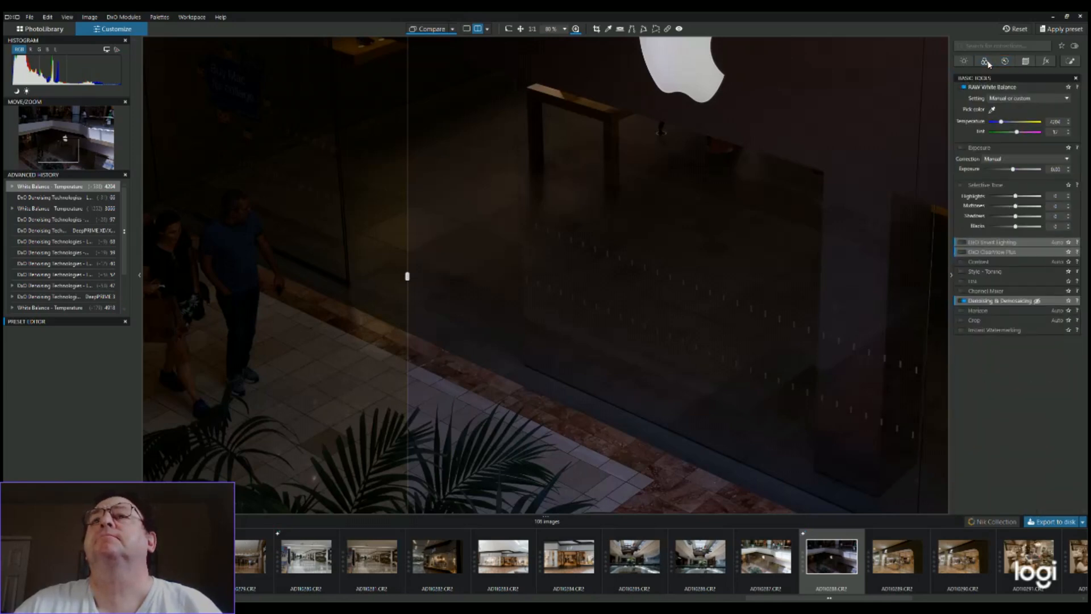
pyautogui.click(986, 61)
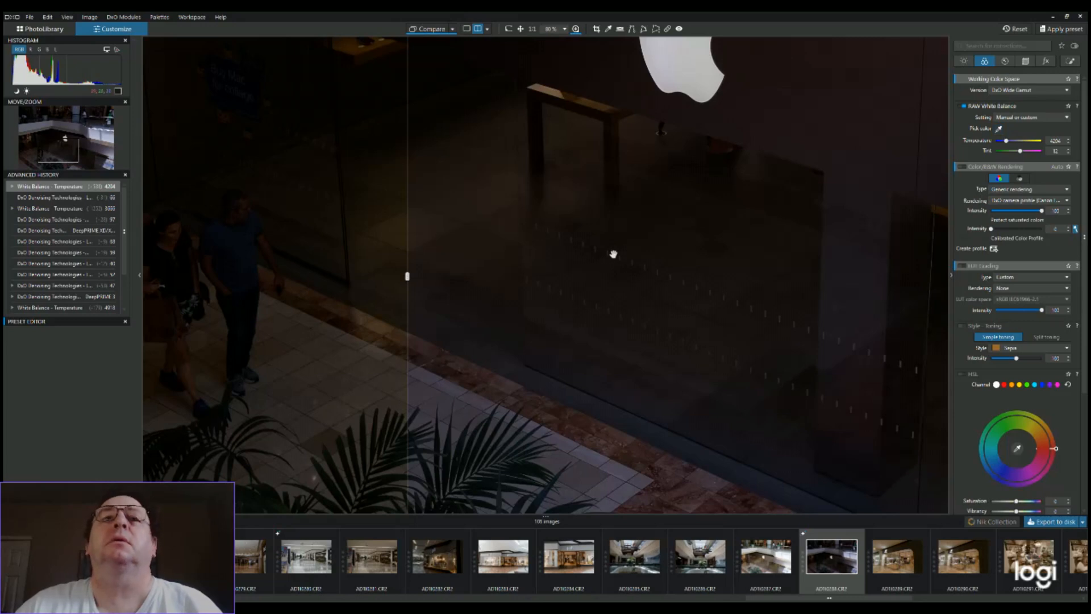
pyautogui.click(1006, 61)
pyautogui.click(1006, 61)
# View the whole Apple storefront photo, then switch to the second New Balance storefront photo
pyautogui.scroll(-2, 545, 273)
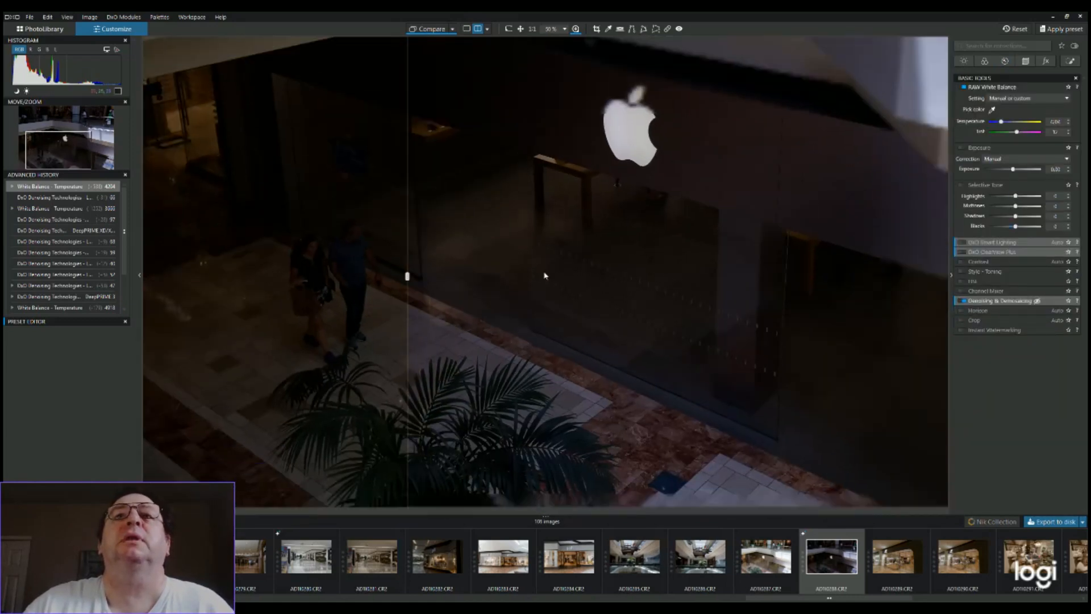
pyautogui.scroll(-2, 545, 276)
pyautogui.scroll(-2, 545, 276)
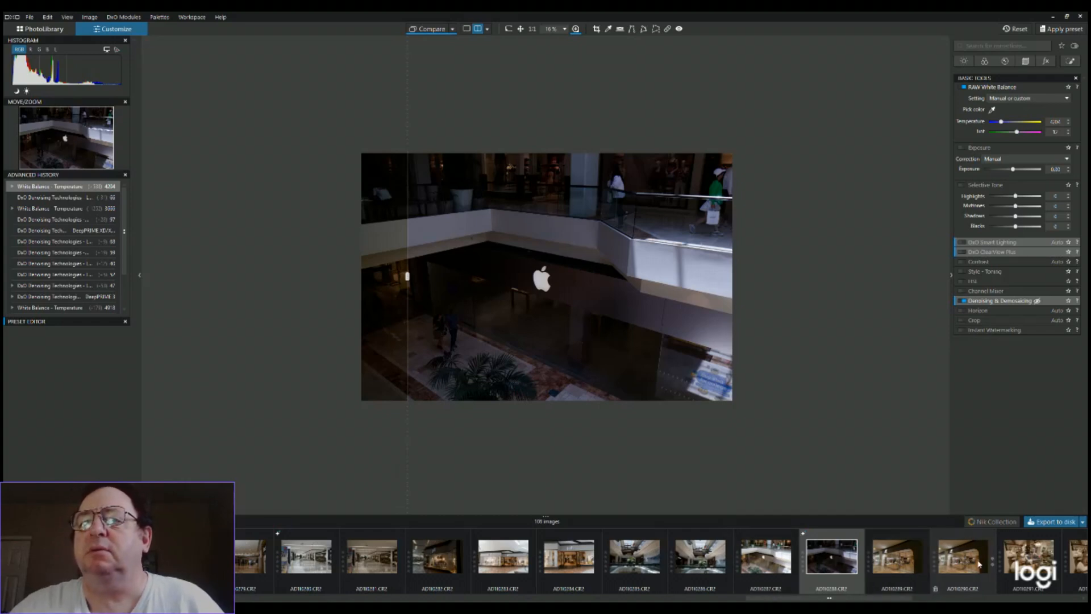
pyautogui.click(907, 563)
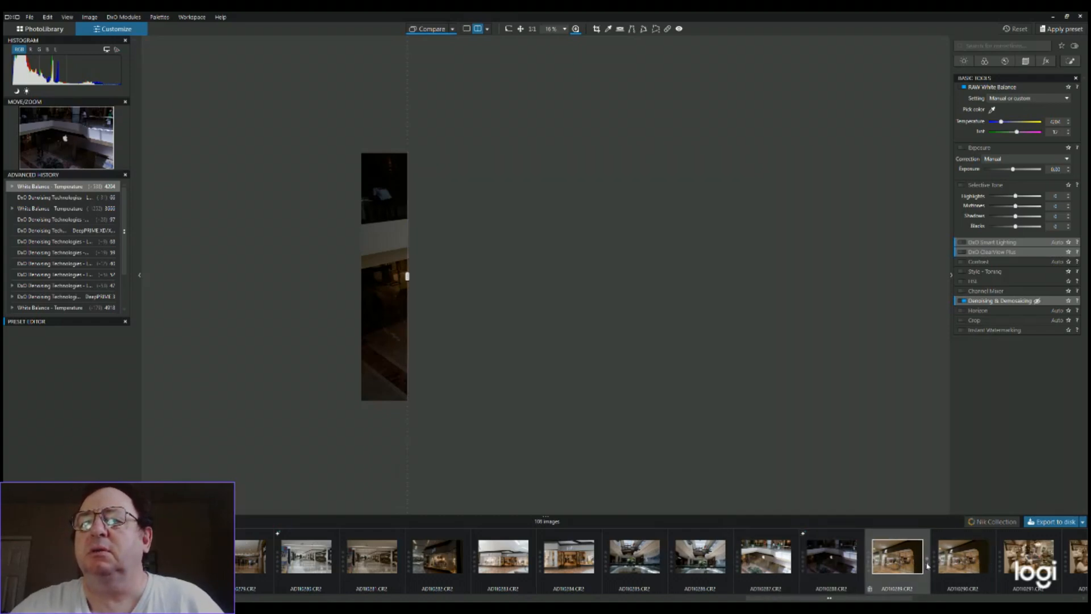
pyautogui.click(964, 559)
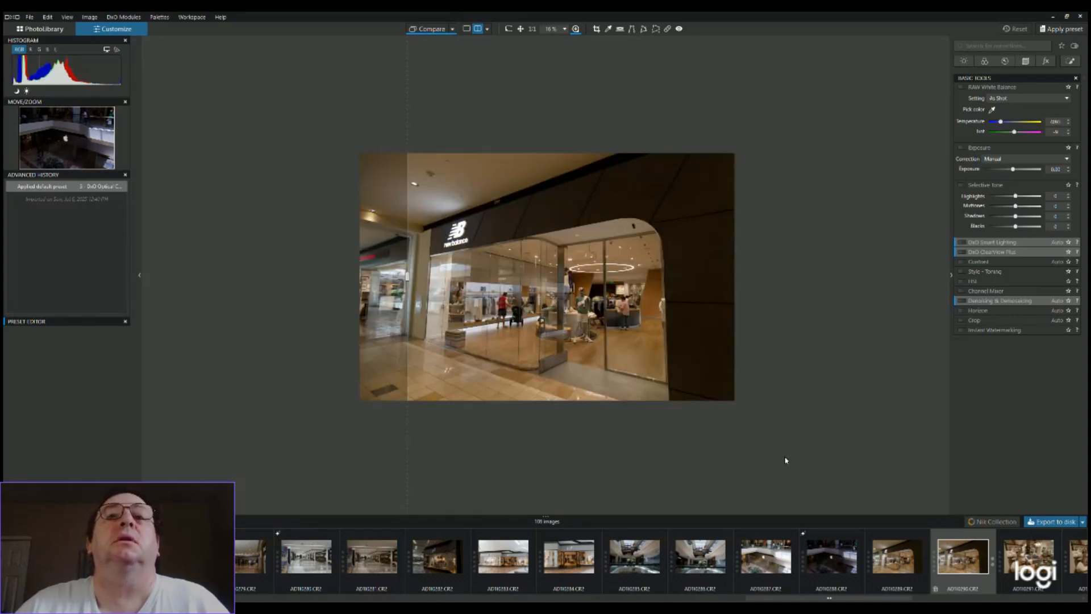
# Examine the New Balance store interior, the wooden panel and the dark outer wall for noise
pyautogui.scroll(2, 640, 384)
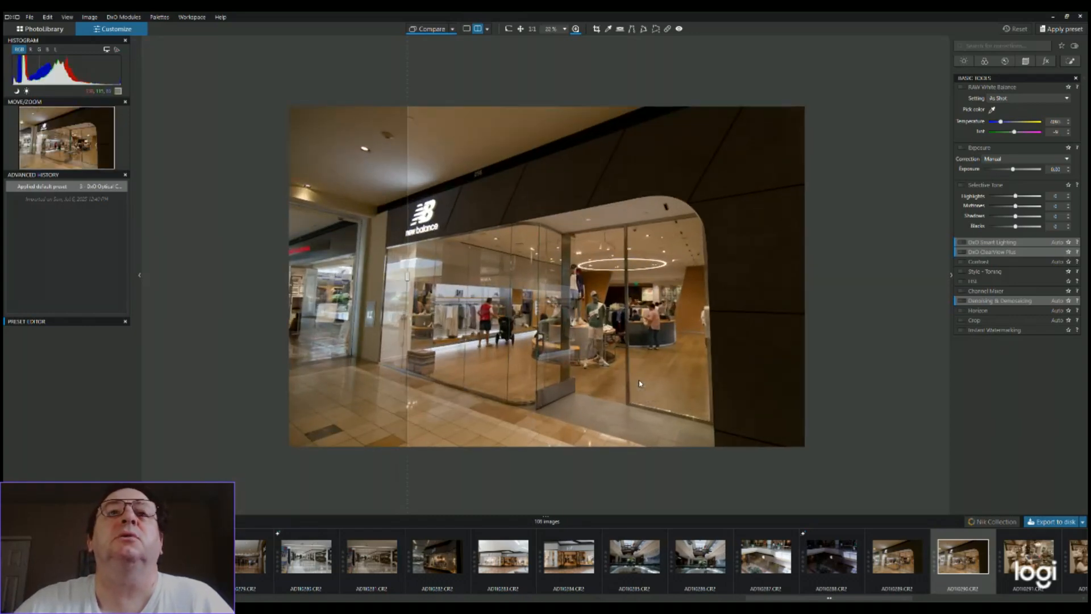
pyautogui.scroll(4, 640, 384)
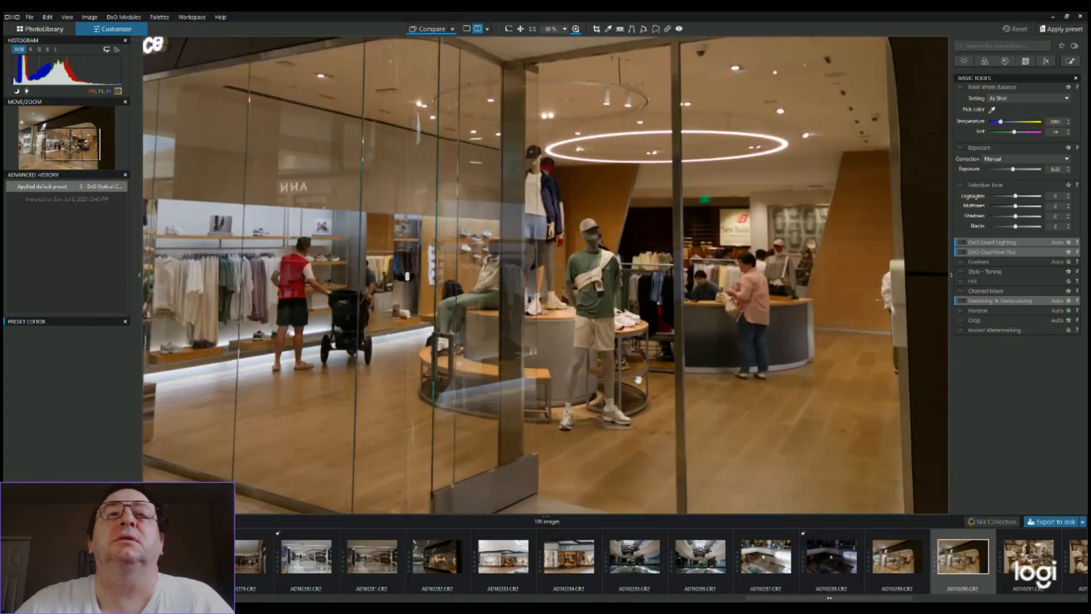
pyautogui.scroll(-2, 638, 379)
pyautogui.scroll(3, 639, 379)
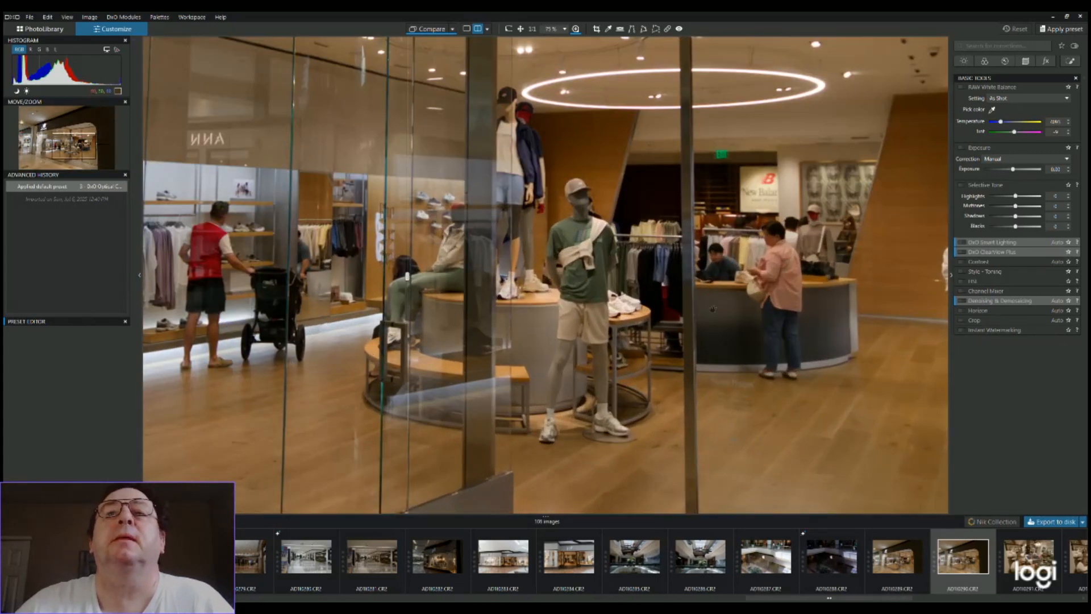
pyautogui.moveTo(722, 294); pyautogui.dragTo(527, 363)
pyautogui.scroll(5, 630, 349)
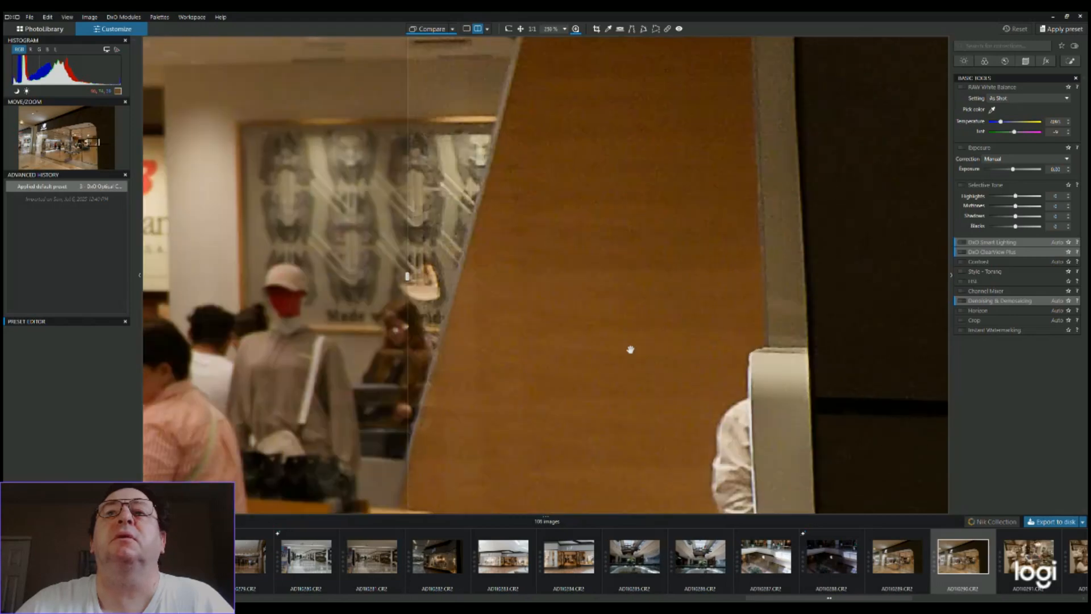
pyautogui.moveTo(650, 316); pyautogui.dragTo(416, 407)
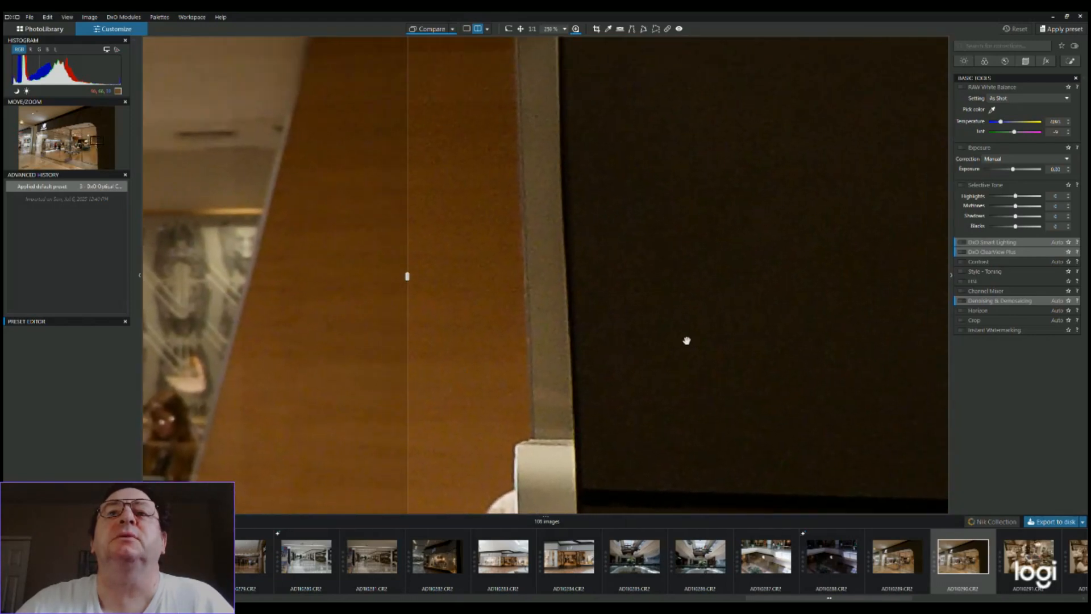
# Apply DeepPRIME XD2s/XD denoising to the New Balance photo with the wooden panel and dark wall in view
pyautogui.moveTo(685, 351); pyautogui.dragTo(668, 363)
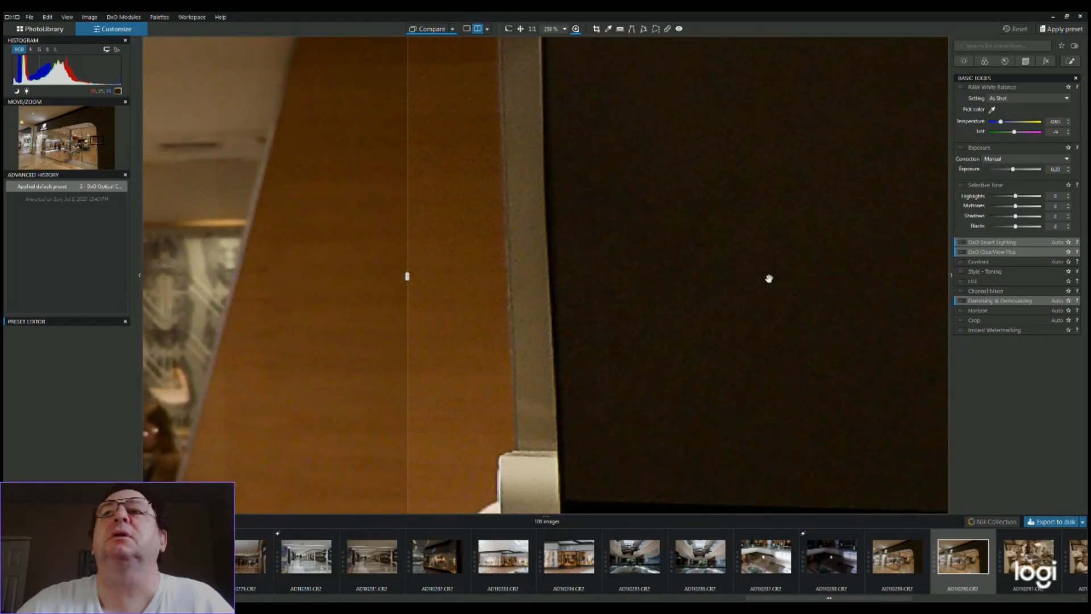
pyautogui.click(1006, 61)
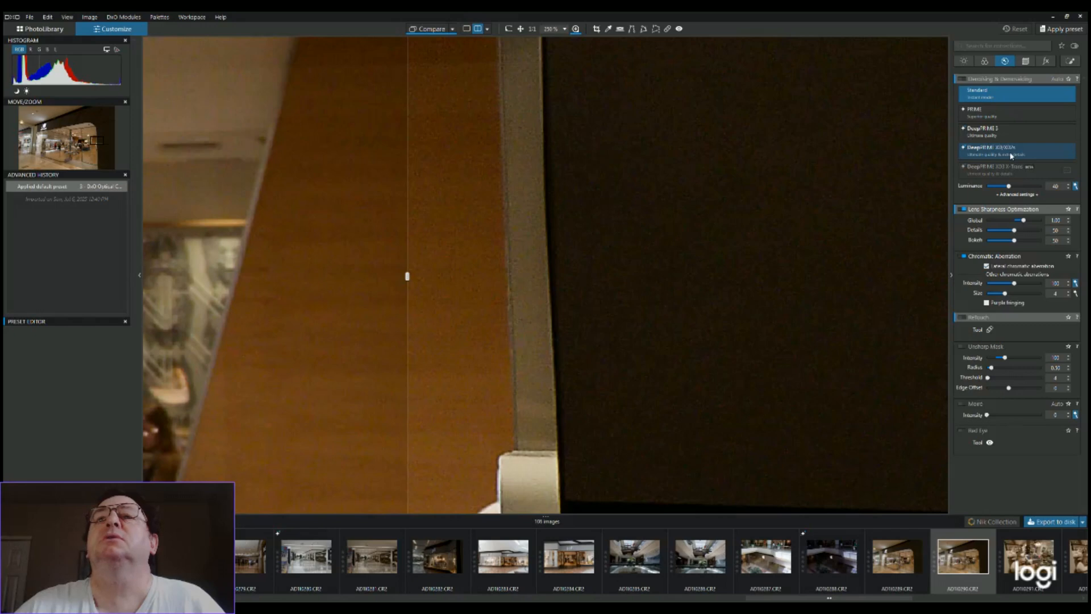
pyautogui.click(1012, 155)
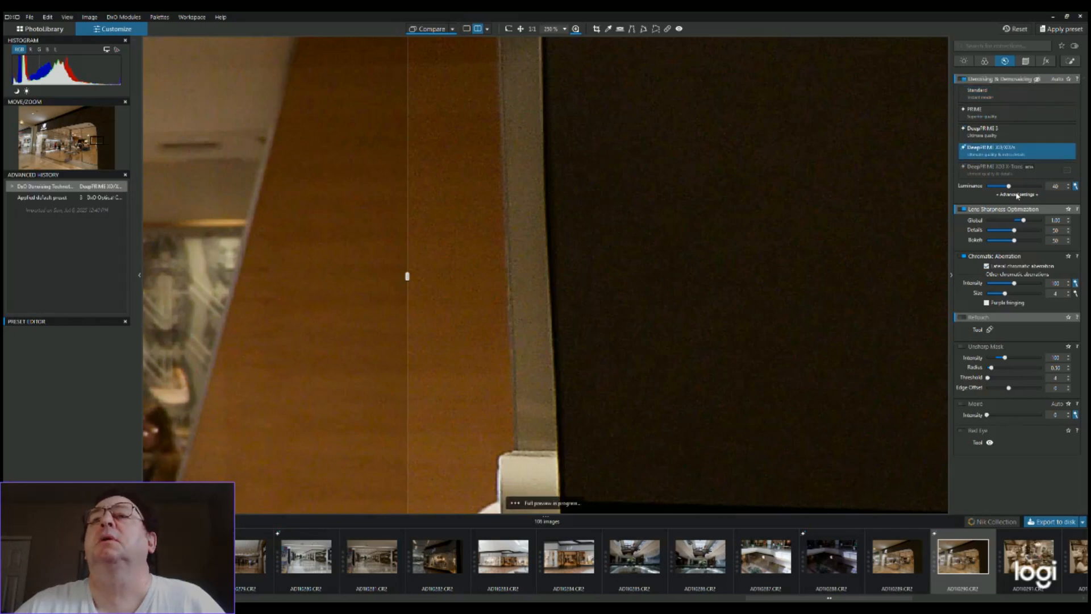
# Set the denoising luminance to 52 and compare PRIME, Standard and DeepPRIME XD2s/XD denoising, ending on DeepPRIME 3
pyautogui.moveTo(1010, 187); pyautogui.dragTo(1017, 189)
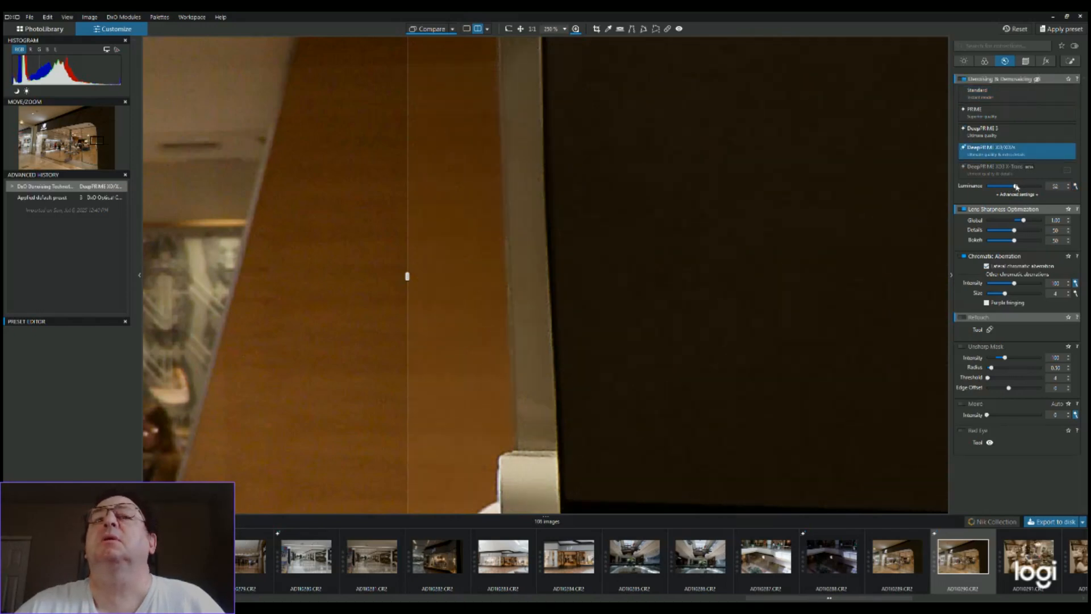
pyautogui.click(993, 115)
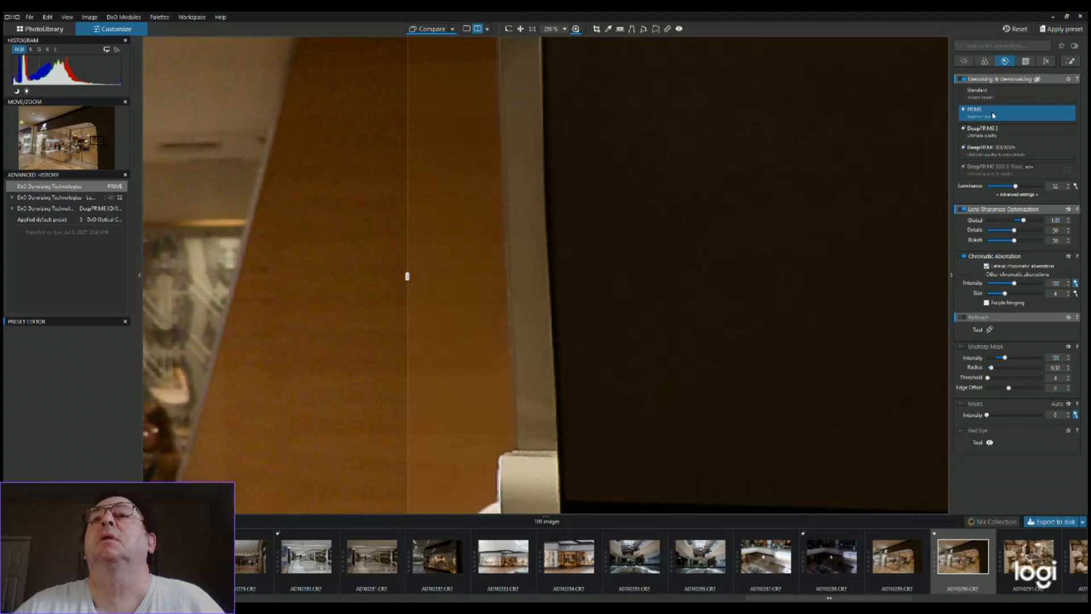
pyautogui.click(993, 96)
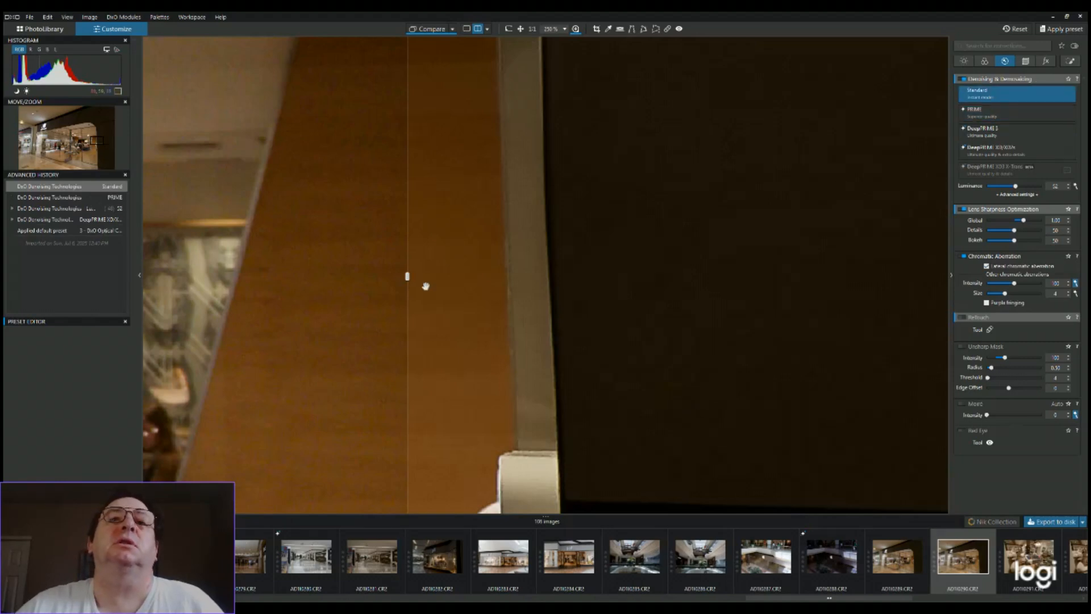
pyautogui.click(983, 118)
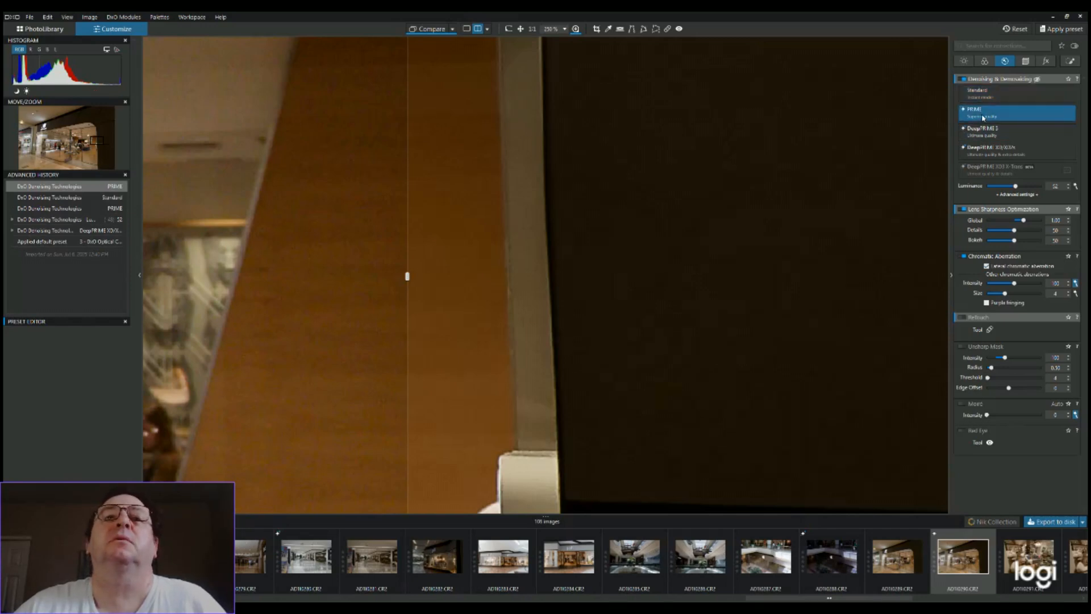
pyautogui.click(982, 134)
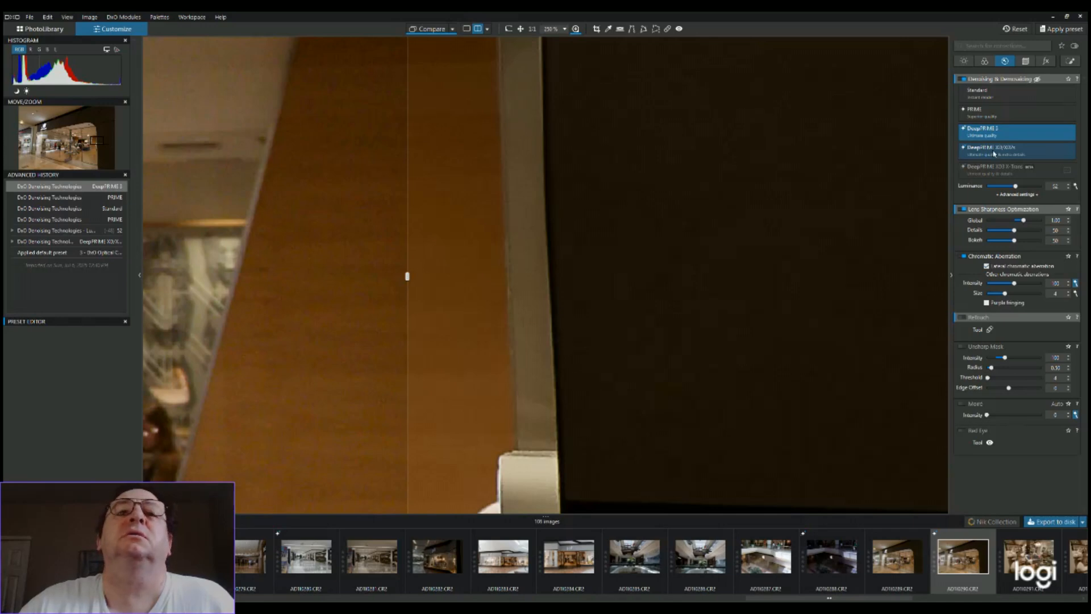
pyautogui.click(994, 152)
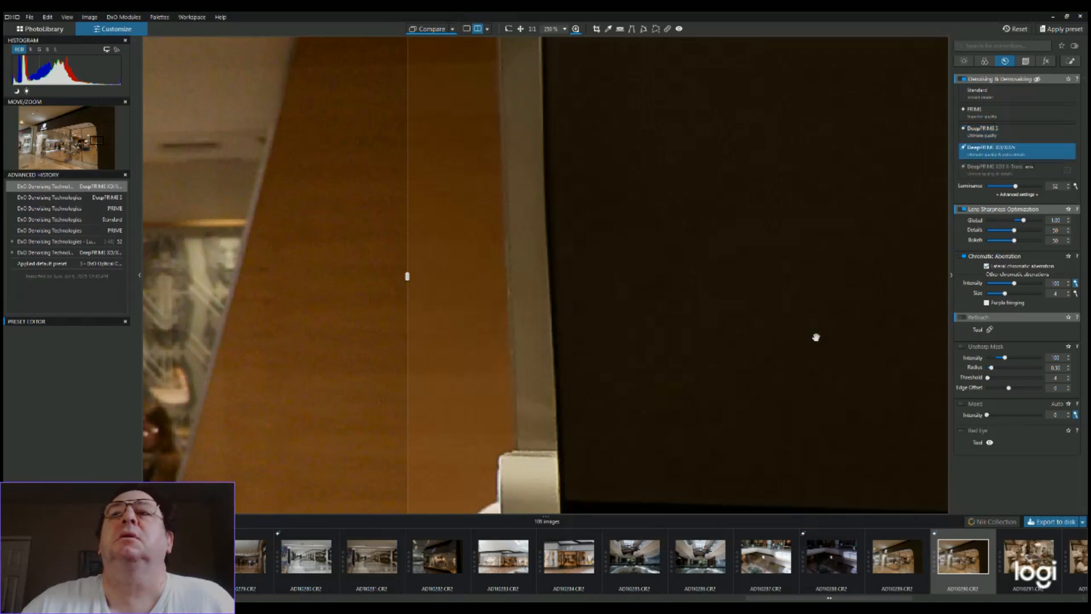
pyautogui.click(1012, 134)
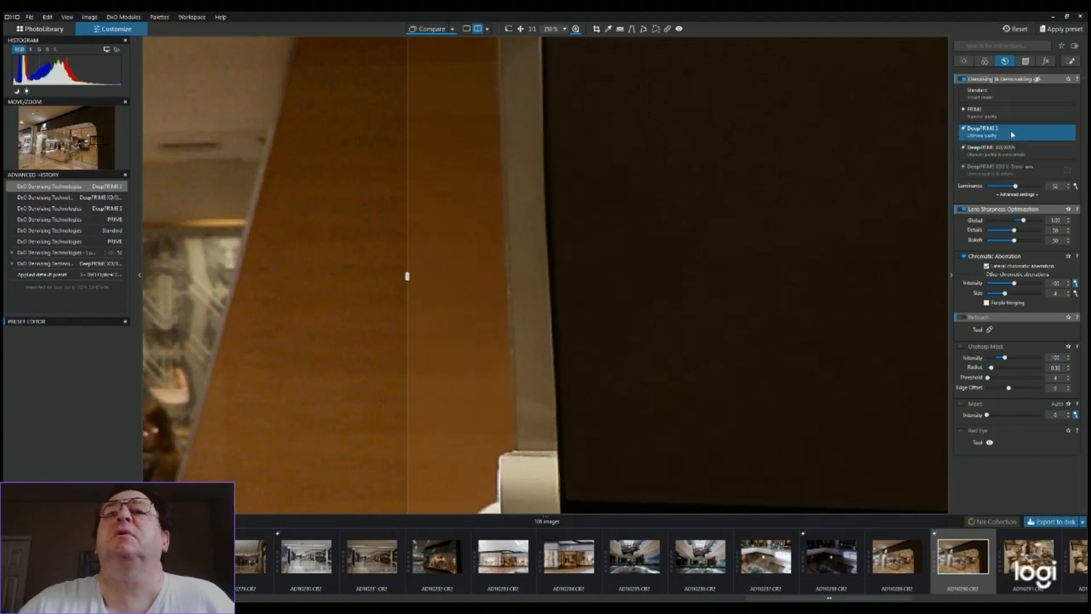
# Reset the DeepPRIME 3 luminance and raise it to 74
pyautogui.doubleClick(1016, 188)
pyautogui.moveTo(1011, 188)
pyautogui.mouseDown()
pyautogui.moveTo(995, 191)
pyautogui.moveTo(1025, 191)
pyautogui.mouseUp()
pyautogui.moveTo(1024, 188); pyautogui.dragTo(1029, 192)
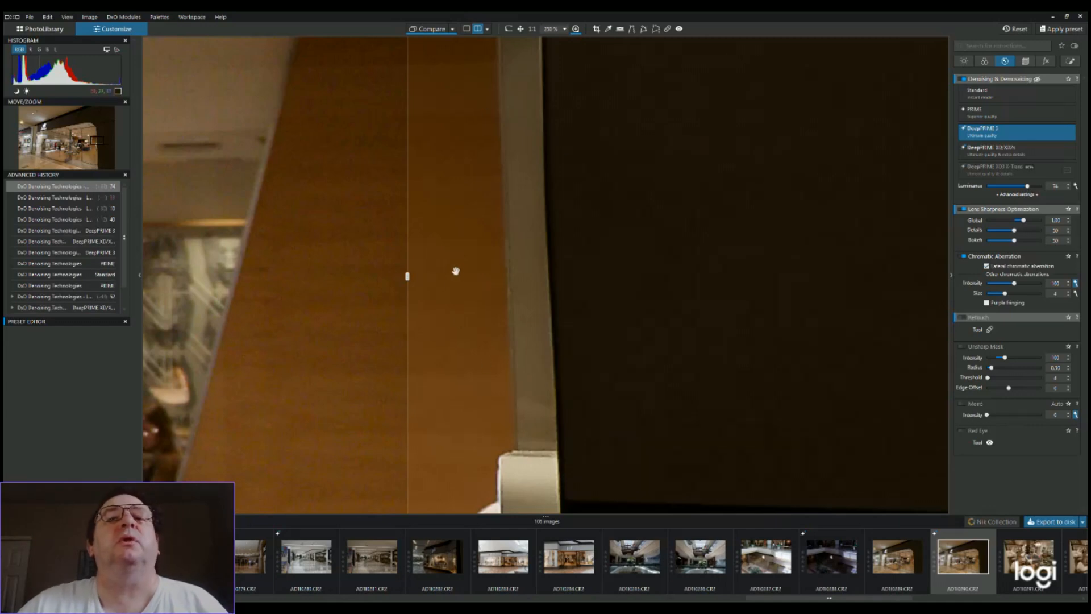
# View the whole New Balance storefront and change the before/after split to a horizontal divider
pyautogui.scroll(-5, 452, 272)
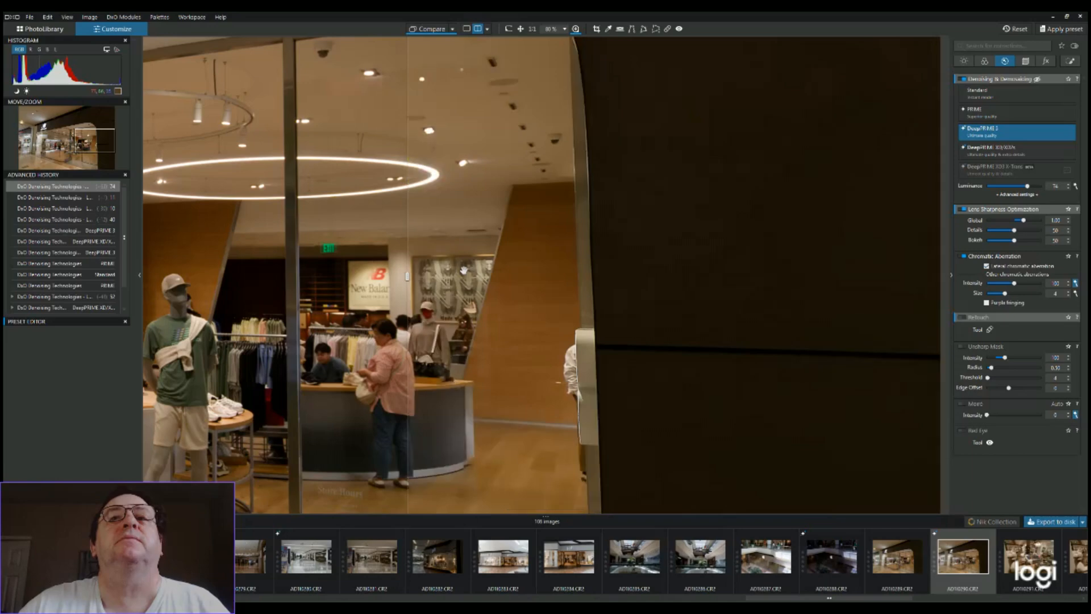
pyautogui.scroll(-5, 464, 270)
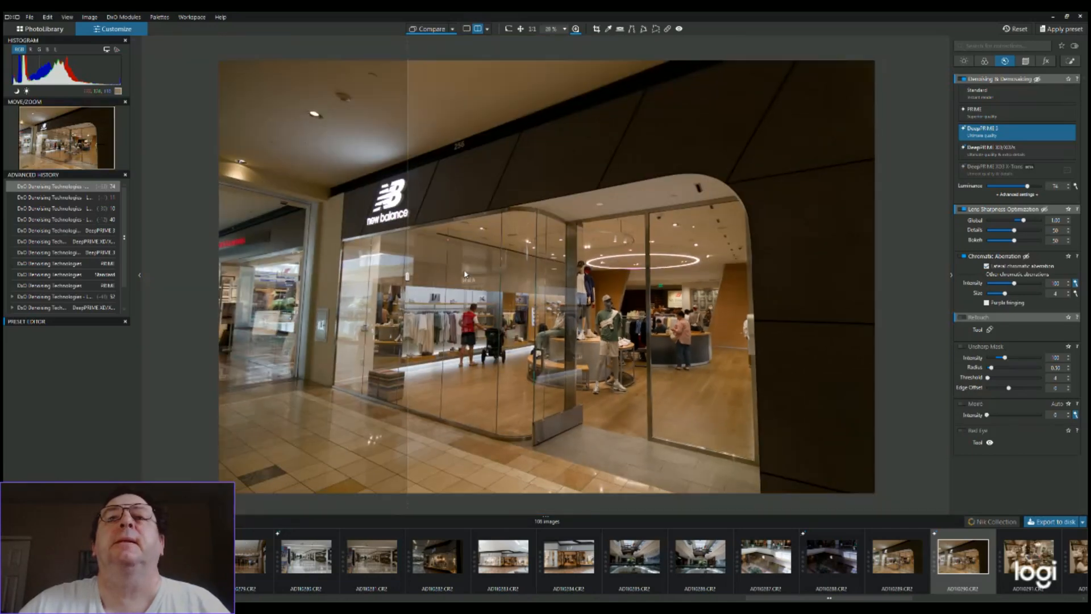
pyautogui.scroll(-2, 465, 274)
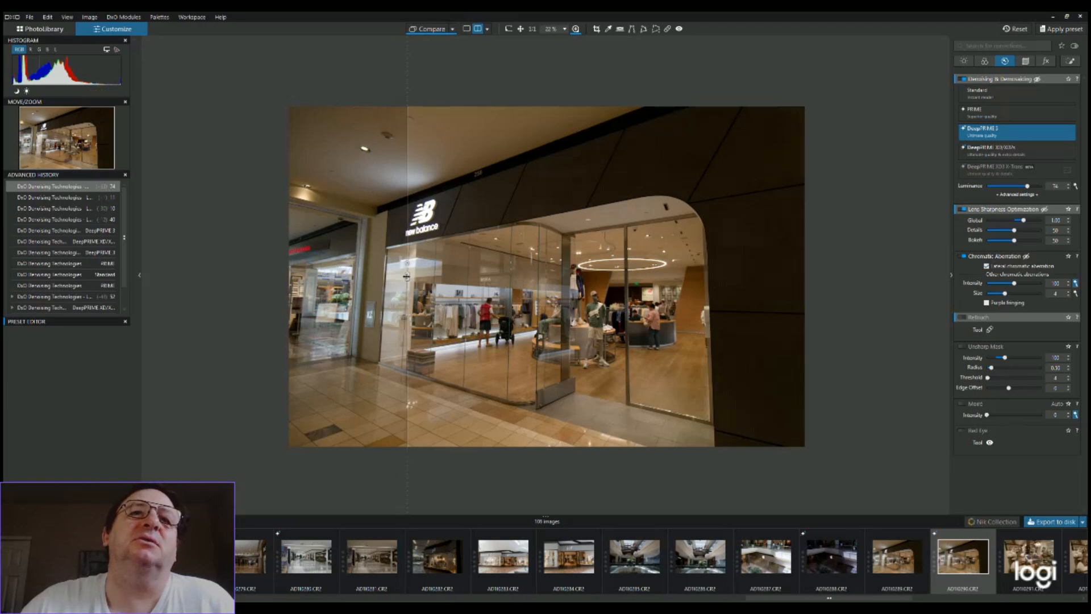
pyautogui.click(407, 277)
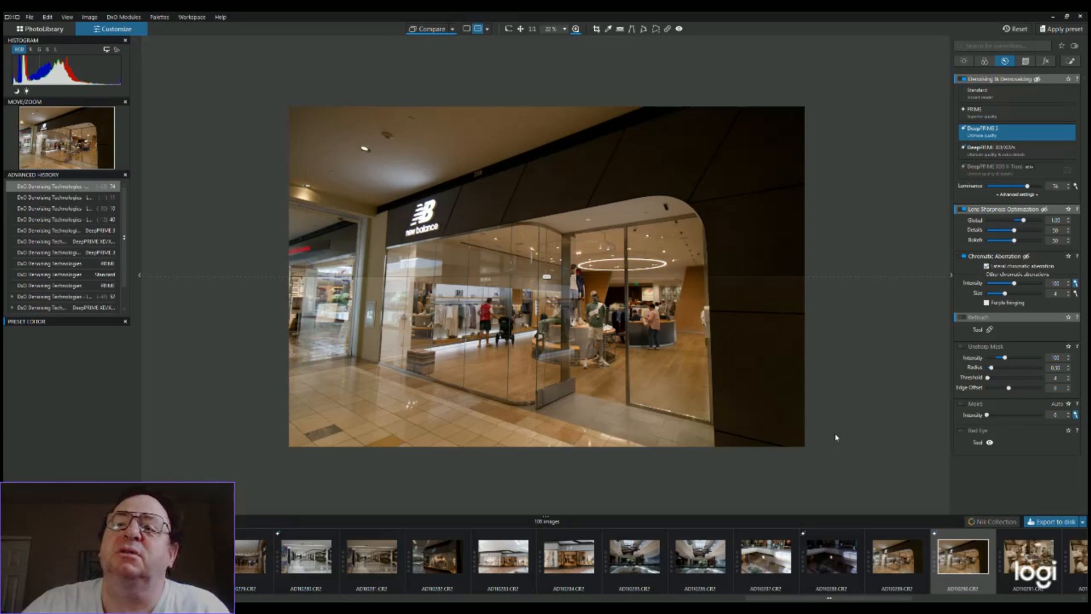
pyautogui.scroll(-3, 836, 437)
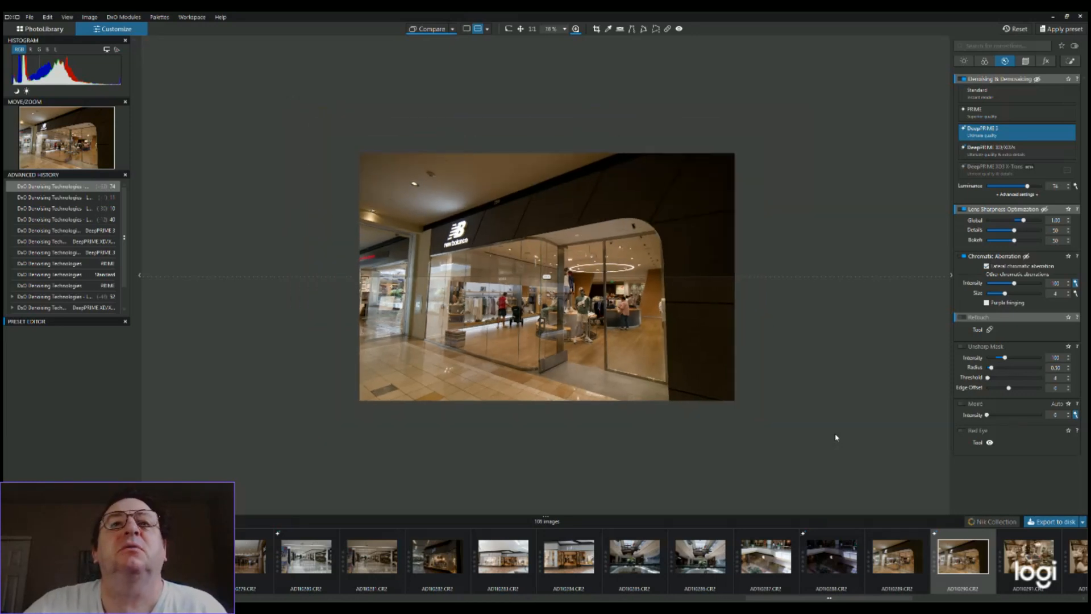
pyautogui.scroll(2, 842, 432)
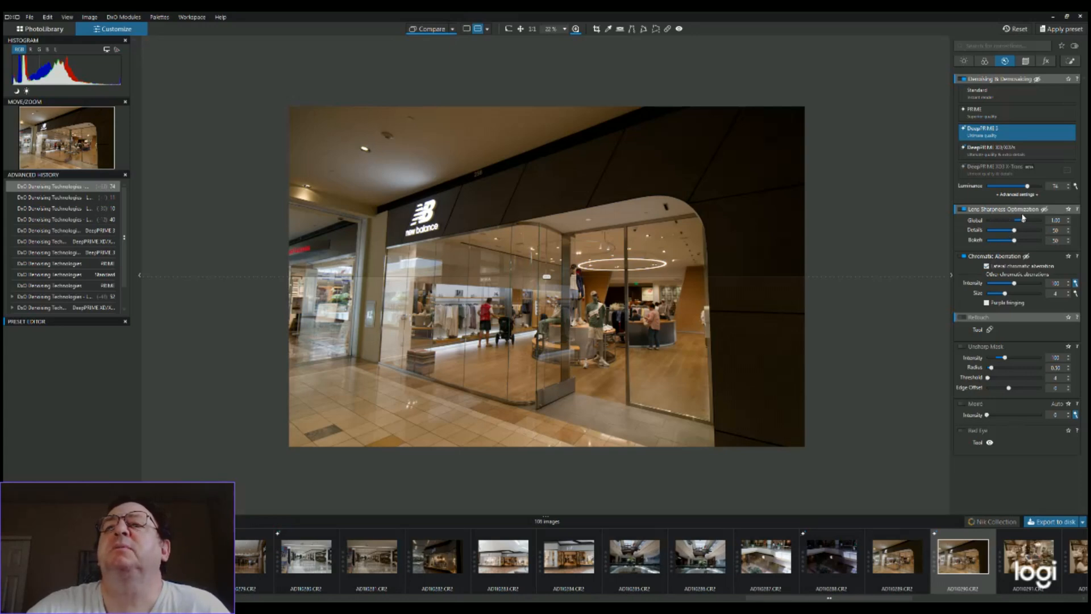
# Adjust the lens sharpness Global value to 1.37, checking the wooden panel, New Balance sign and mannequin up close
pyautogui.scroll(1, 754, 267)
pyautogui.scroll(4, 753, 267)
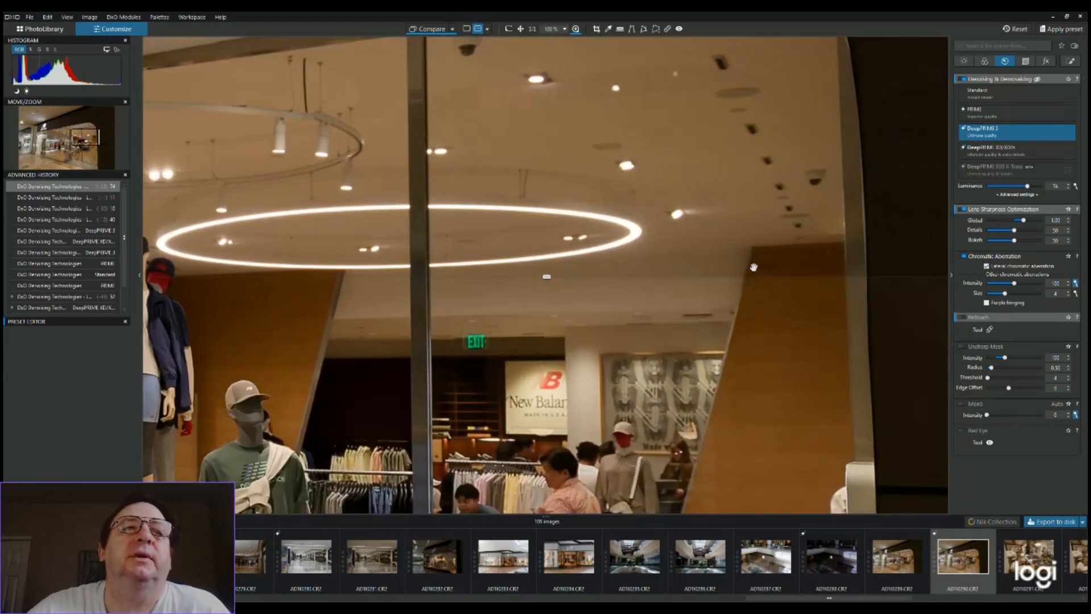
pyautogui.moveTo(1025, 221)
pyautogui.mouseDown()
pyautogui.moveTo(1041, 222)
pyautogui.moveTo(1032, 222)
pyautogui.mouseUp()
pyautogui.scroll(2, 740, 334)
pyautogui.scroll(4, 741, 335)
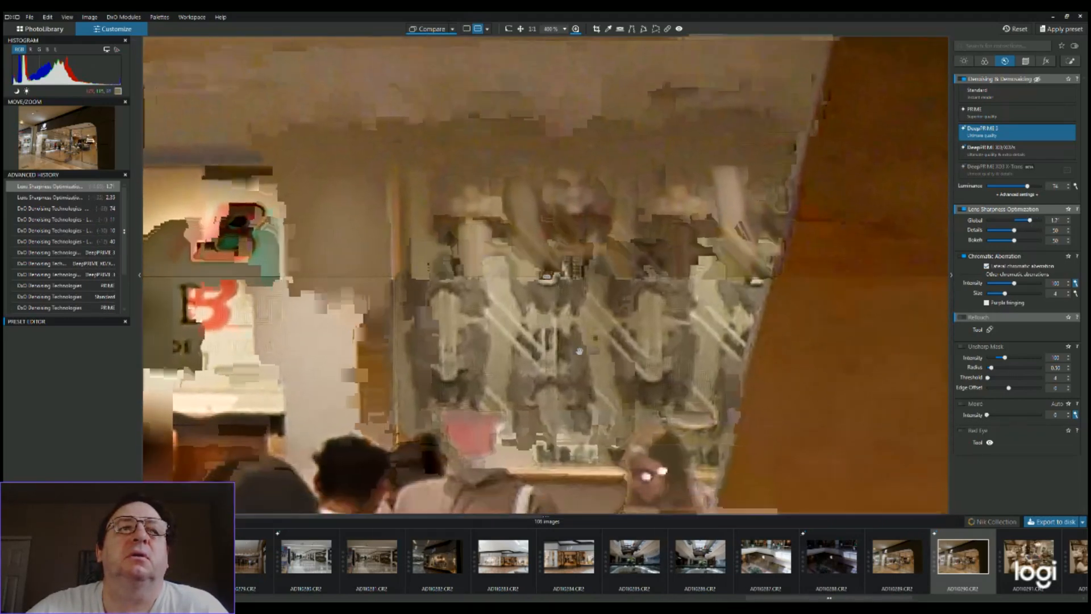
pyautogui.moveTo(580, 351); pyautogui.dragTo(653, 304)
pyautogui.moveTo(651, 348); pyautogui.dragTo(647, 233)
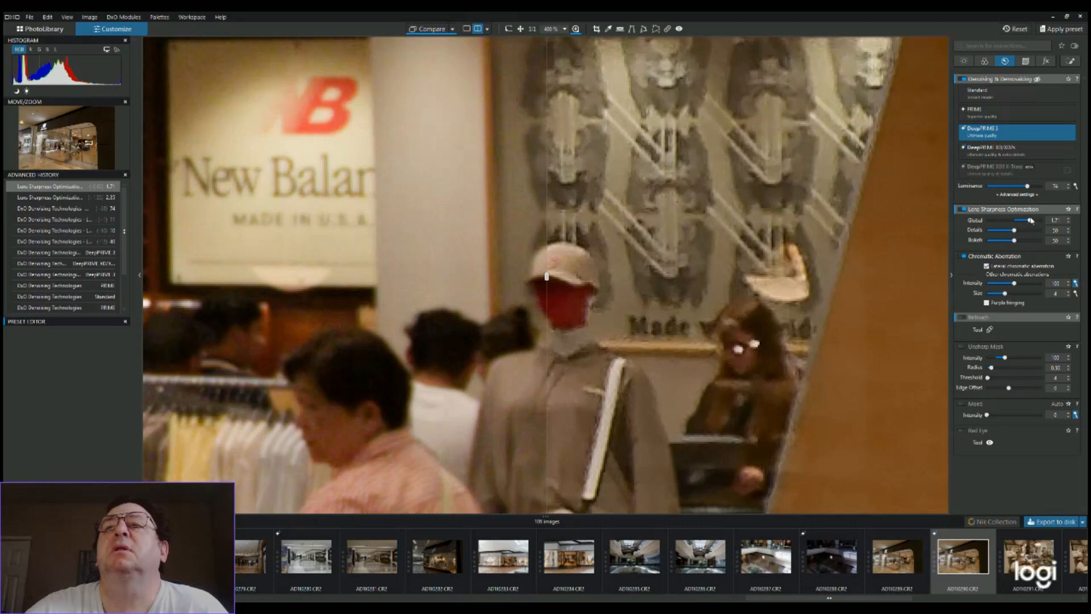
pyautogui.moveTo(1031, 220); pyautogui.dragTo(1020, 221)
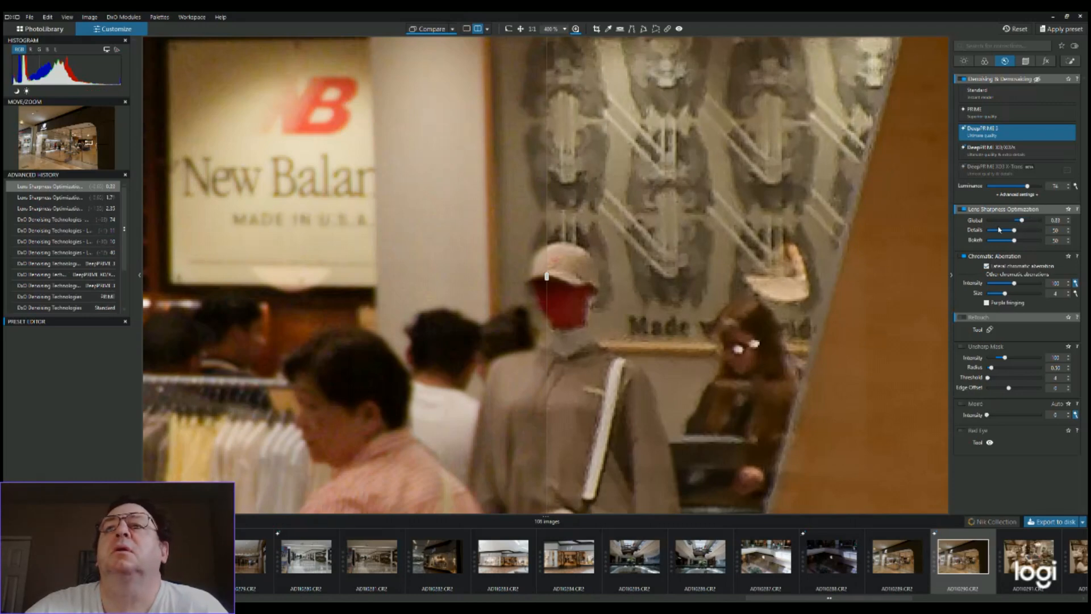
pyautogui.moveTo(1025, 222)
pyautogui.mouseDown()
pyautogui.moveTo(1005, 221)
pyautogui.moveTo(1045, 225)
pyautogui.moveTo(1030, 225)
pyautogui.mouseUp()
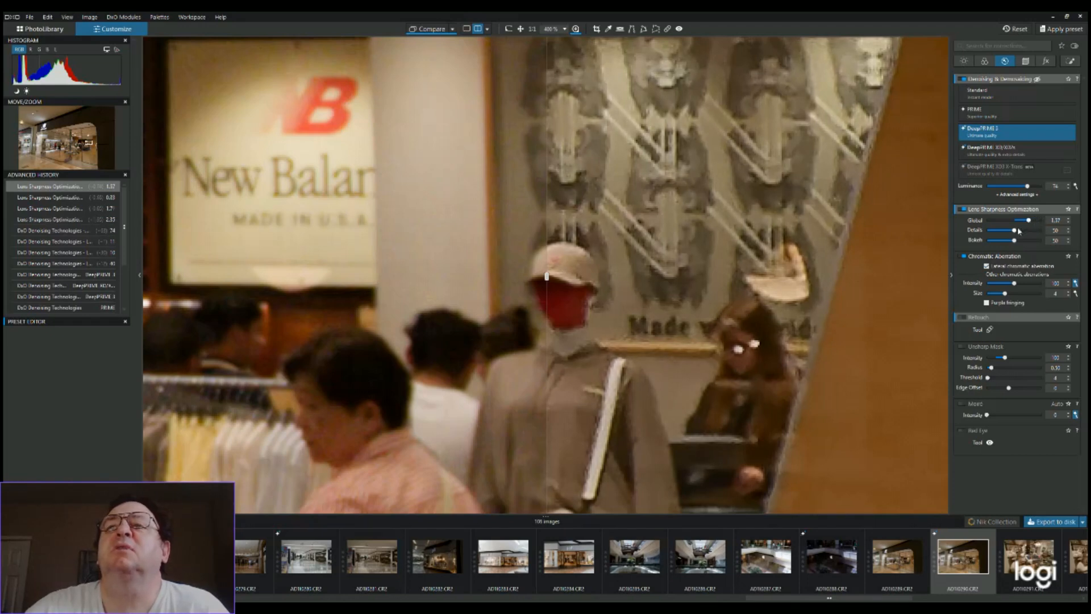
# Test extreme lens sharpness Details and Bokeh settings, and finish with Details at 50 and Bokeh at 52
pyautogui.moveTo(1016, 232); pyautogui.dragTo(1034, 234)
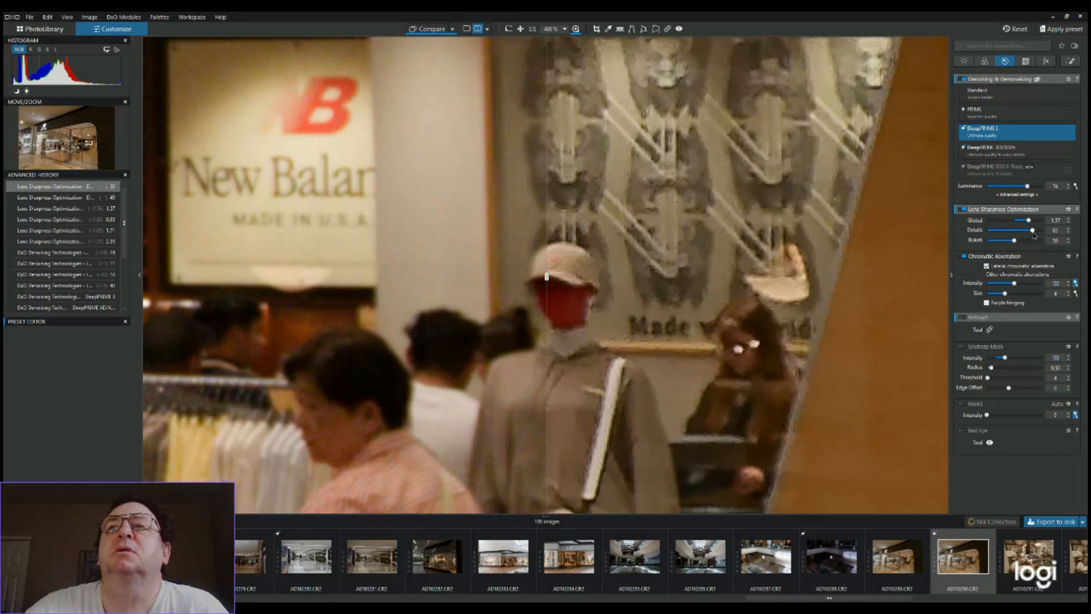
pyautogui.moveTo(1023, 235)
pyautogui.mouseDown()
pyautogui.moveTo(989, 234)
pyautogui.moveTo(1014, 238)
pyautogui.mouseUp()
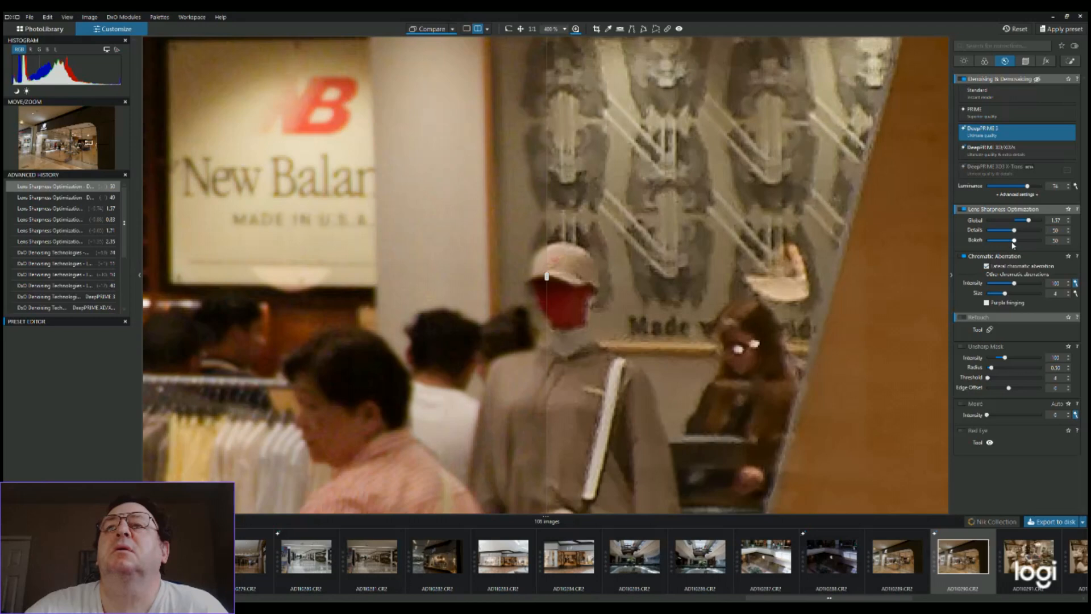
pyautogui.moveTo(1016, 241); pyautogui.dragTo(956, 245)
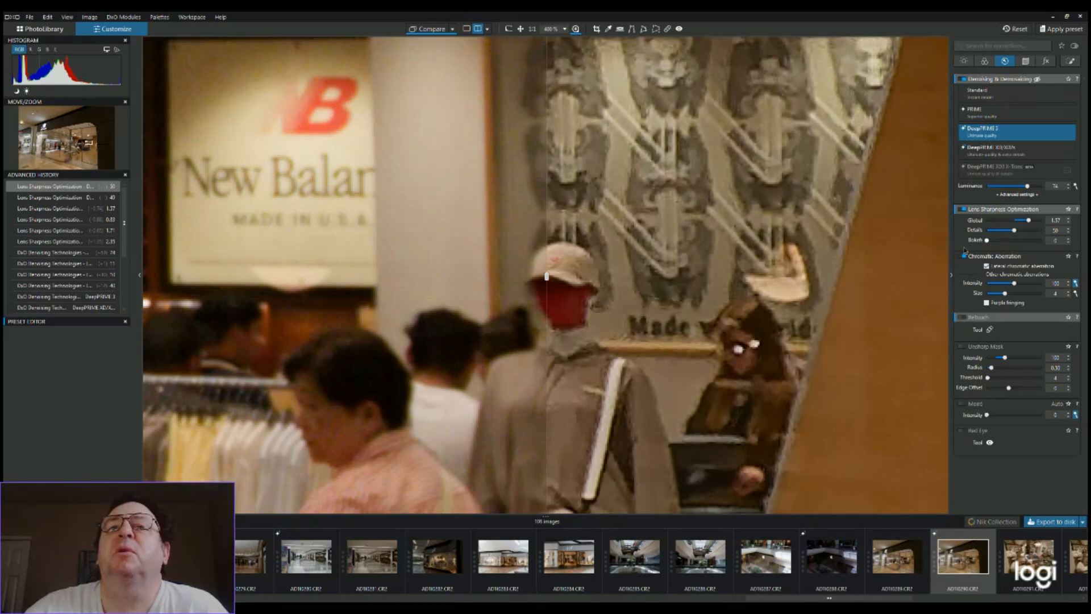
pyautogui.moveTo(992, 245); pyautogui.dragTo(1018, 248)
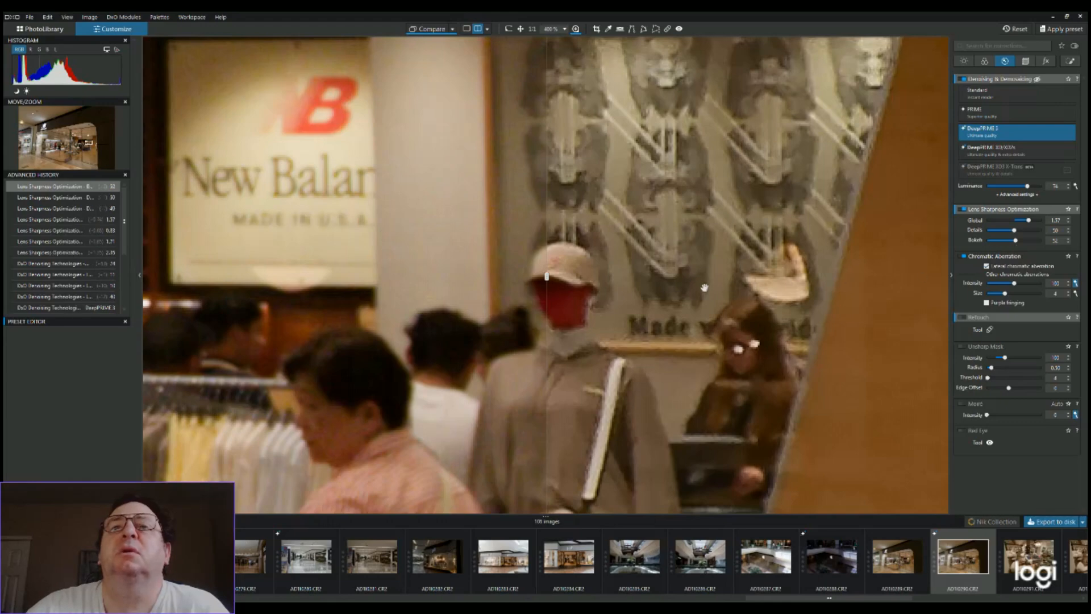
# Examine the lens sharpness result from the store interior out to the whole storefront
pyautogui.scroll(-2, 704, 288)
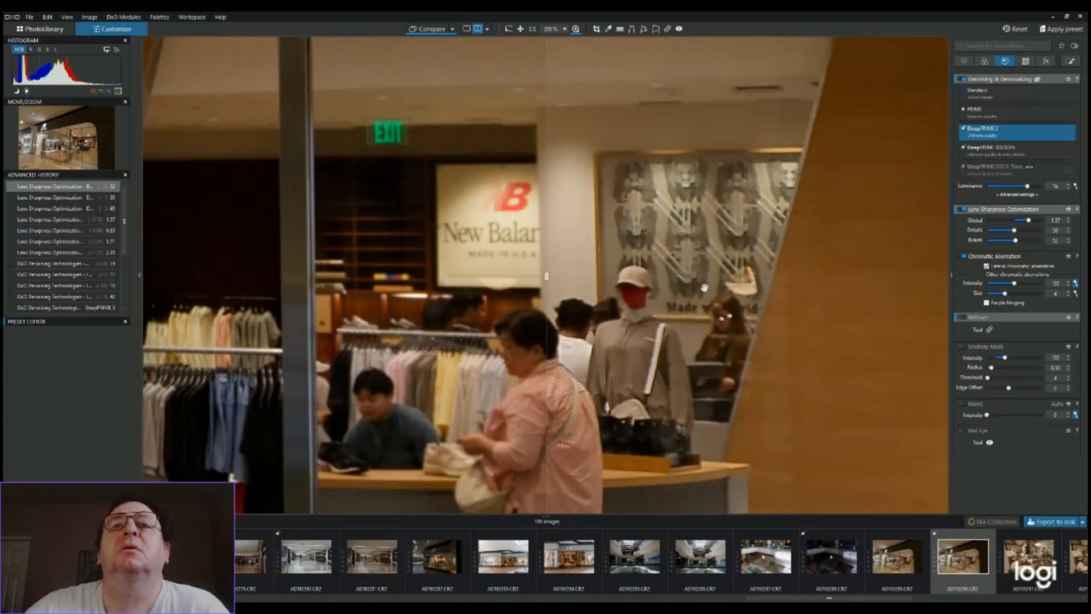
pyautogui.scroll(-1, 719, 303)
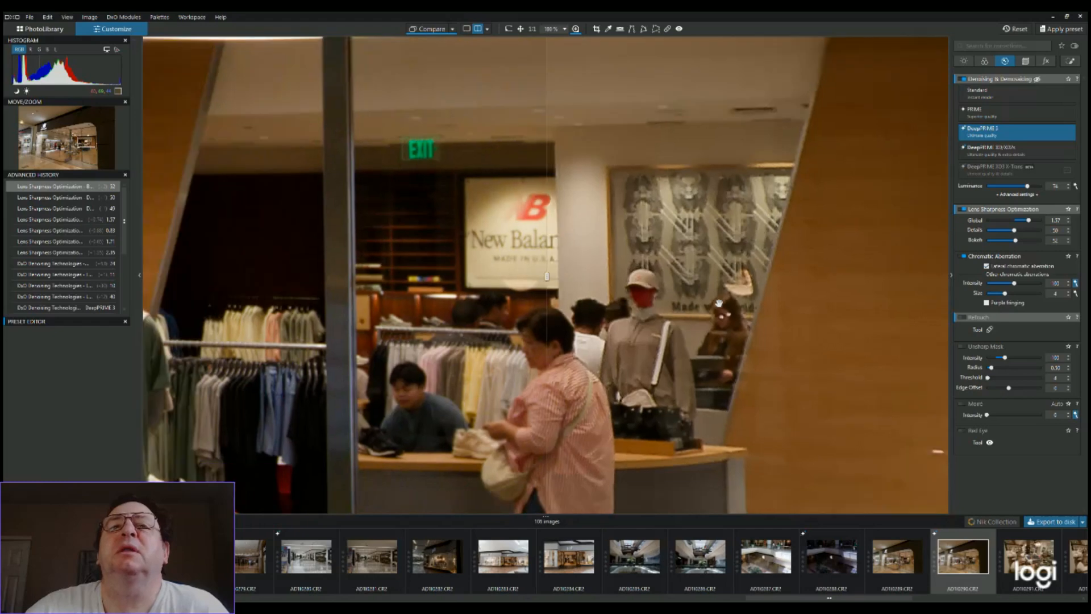
pyautogui.scroll(-4, 719, 303)
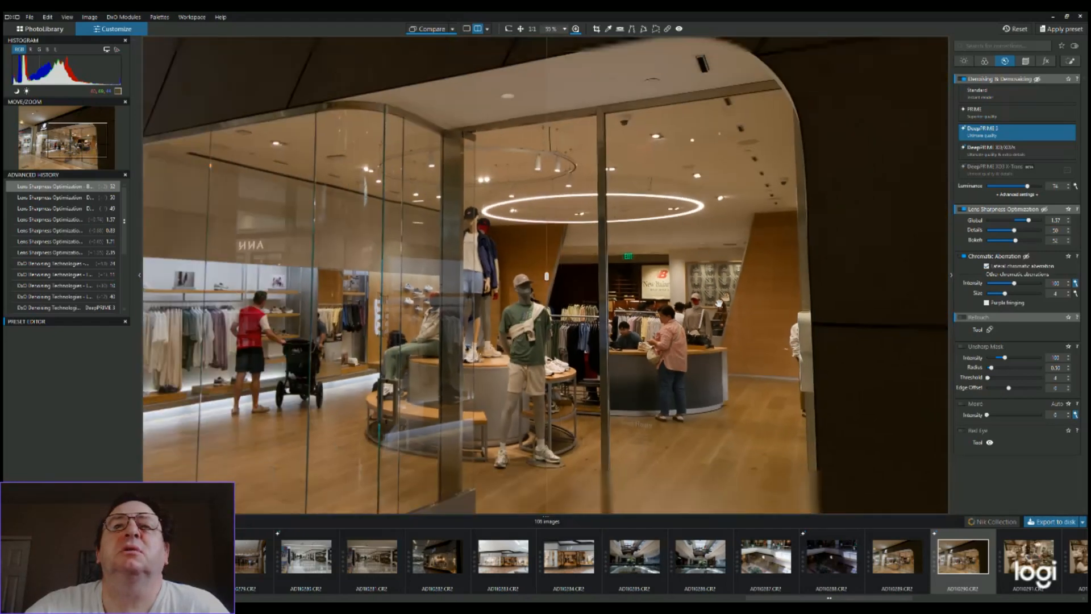
pyautogui.scroll(-2, 720, 303)
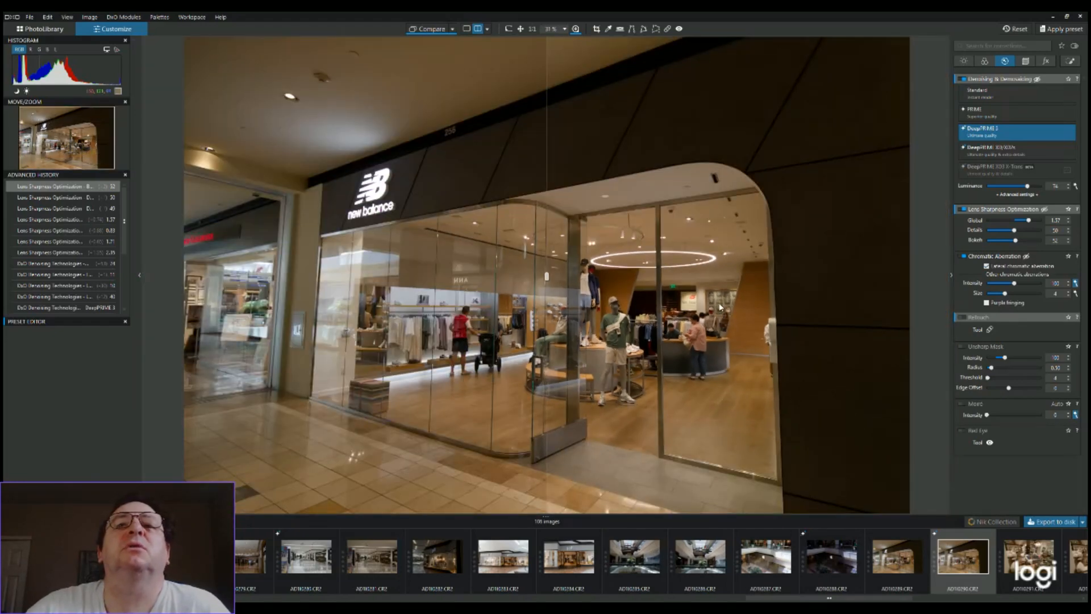
pyautogui.scroll(1, 720, 307)
pyautogui.scroll(-1, 720, 307)
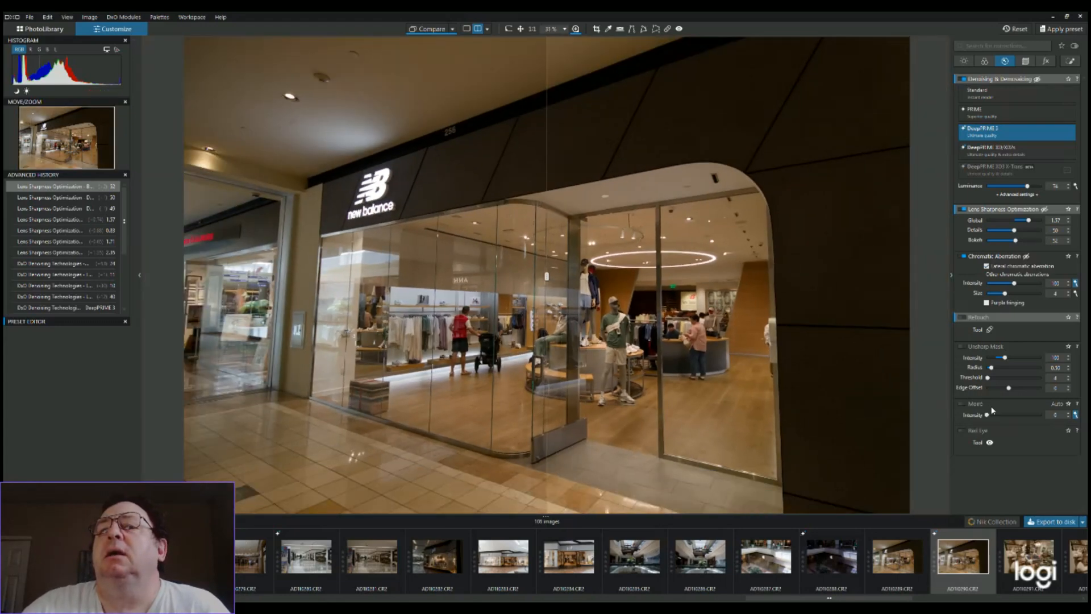
# Toggle the moiré correction on and off repeatedly to compare its effect on the storefront, leaving it enabled
pyautogui.click(964, 409)
pyautogui.click(965, 409)
pyautogui.click(965, 409)
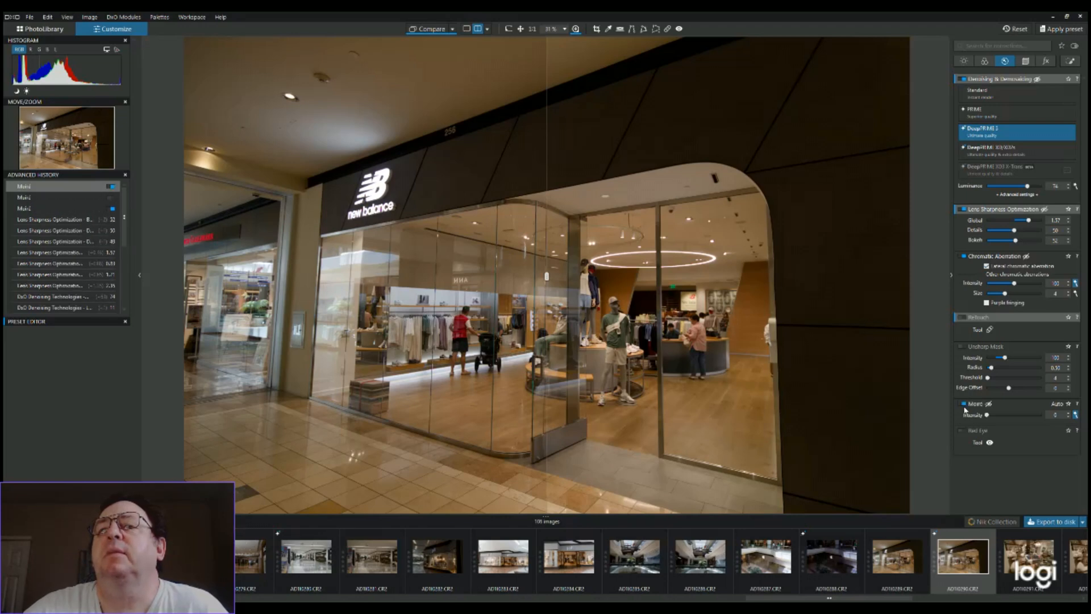
pyautogui.click(964, 408)
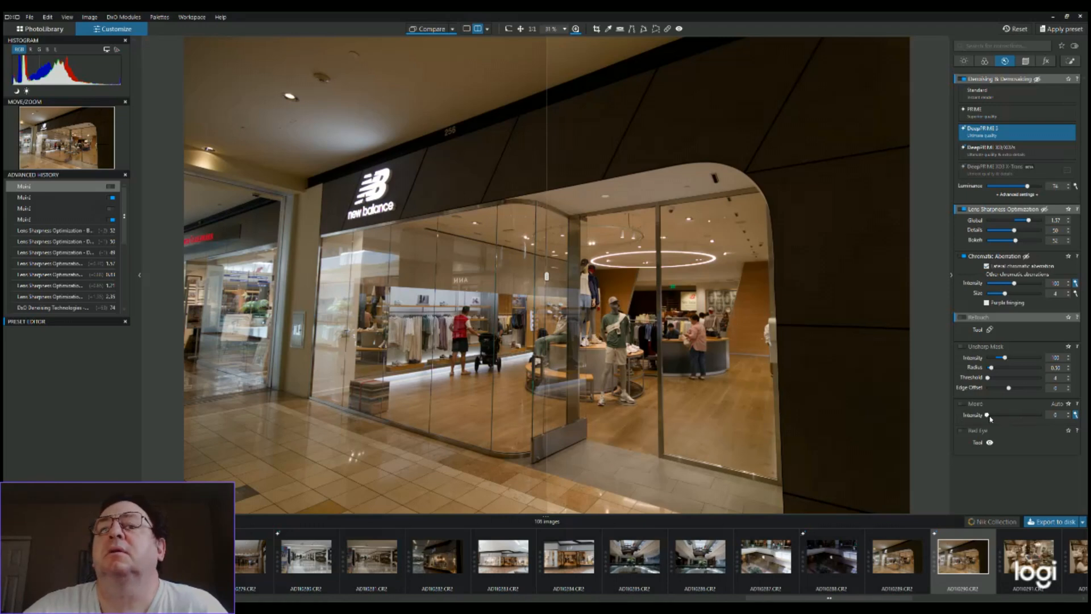
pyautogui.click(964, 405)
pyautogui.click(964, 404)
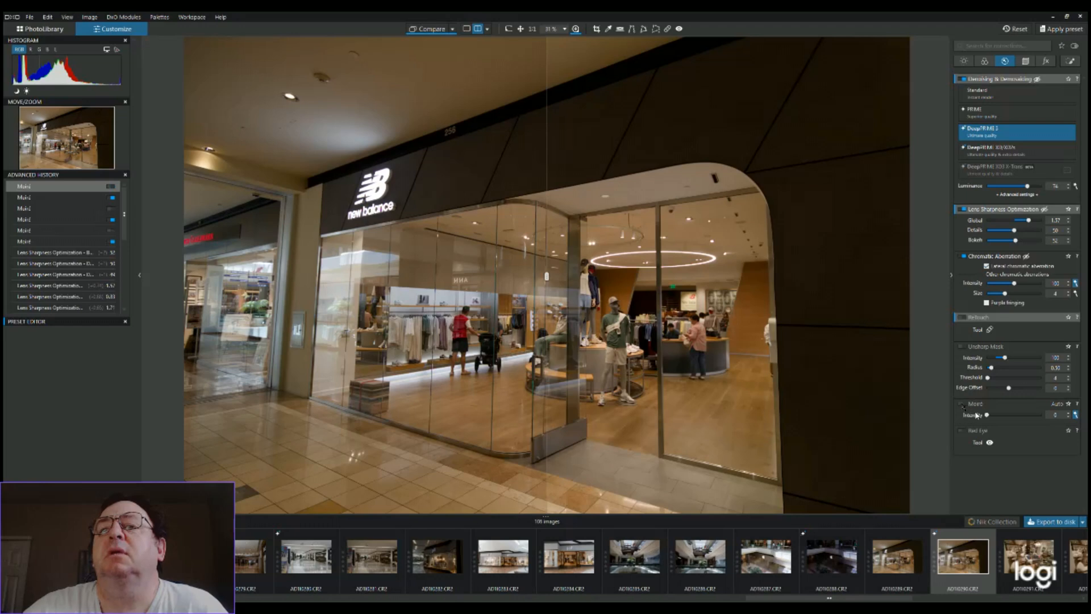
pyautogui.click(963, 404)
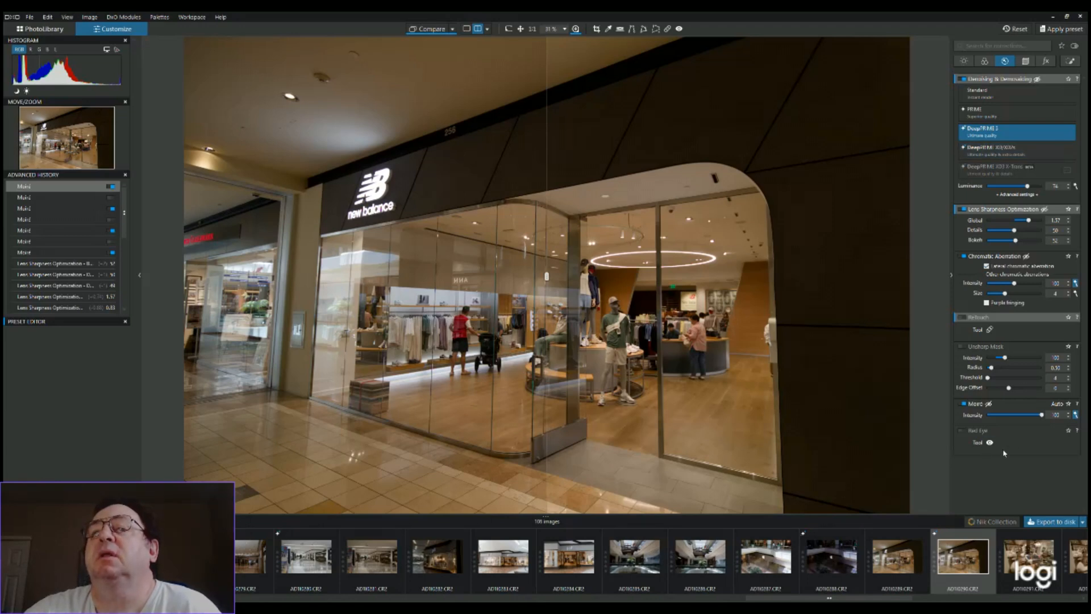
# Reset the moiré intensity to automatic, then test intensity values on the store interior and end at 0
pyautogui.doubleClick(1042, 416)
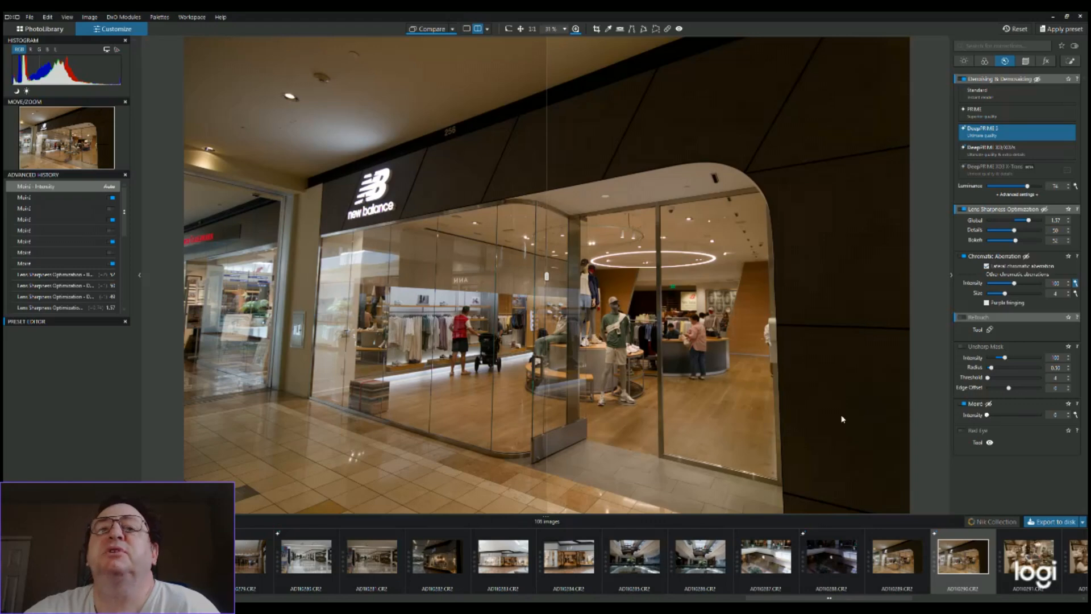
pyautogui.scroll(4, 720, 413)
pyautogui.scroll(2, 720, 413)
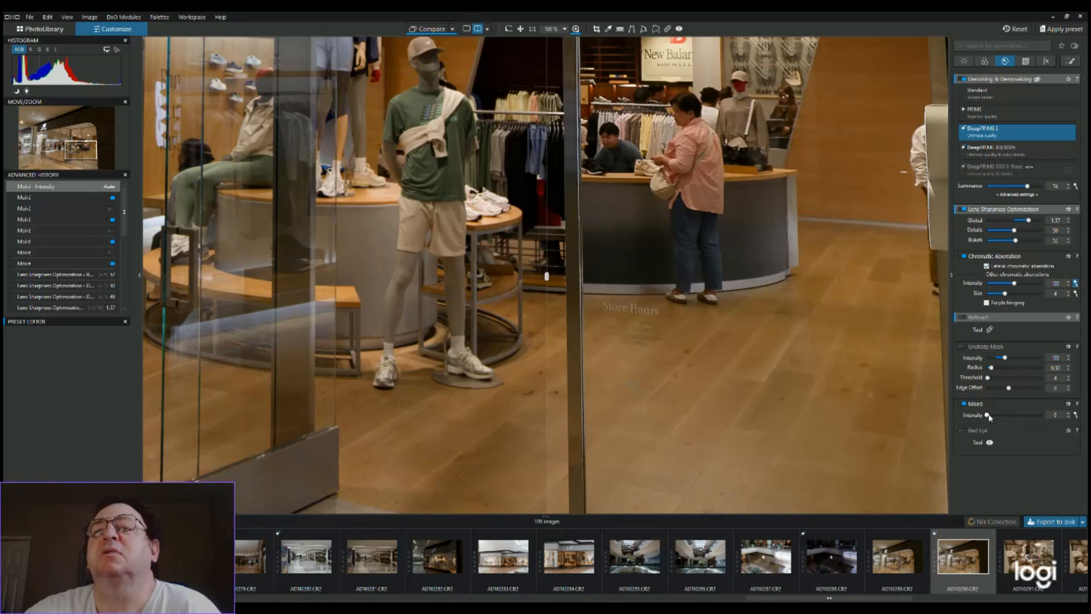
pyautogui.doubleClick(1011, 416)
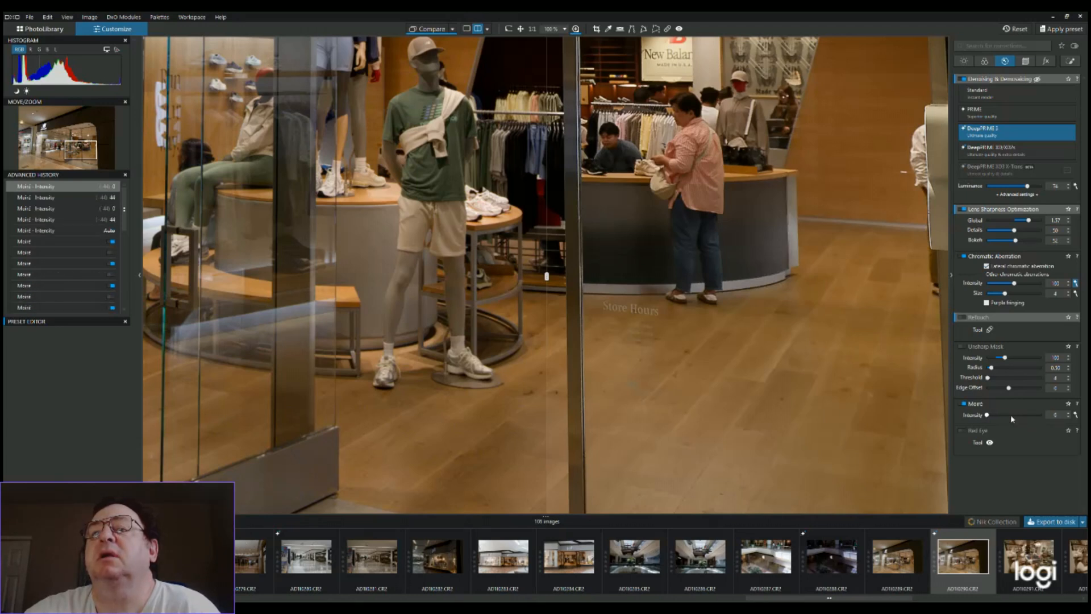
# Set the moiré intensity to 44, and toggle the red-eye correction on and off repeatedly, leaving it enabled
pyautogui.click(1011, 414)
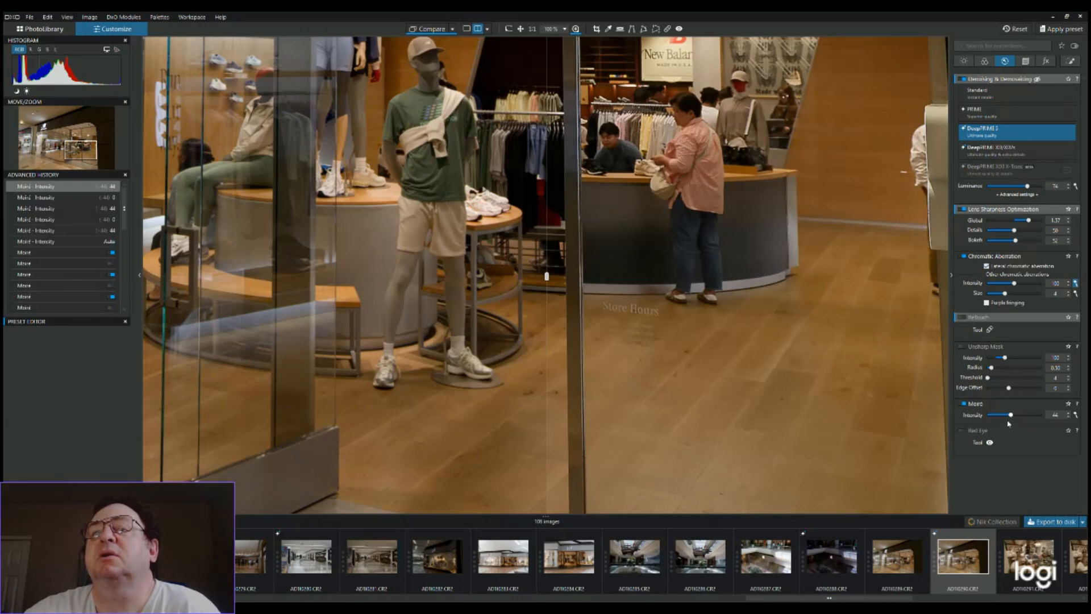
pyautogui.click(966, 431)
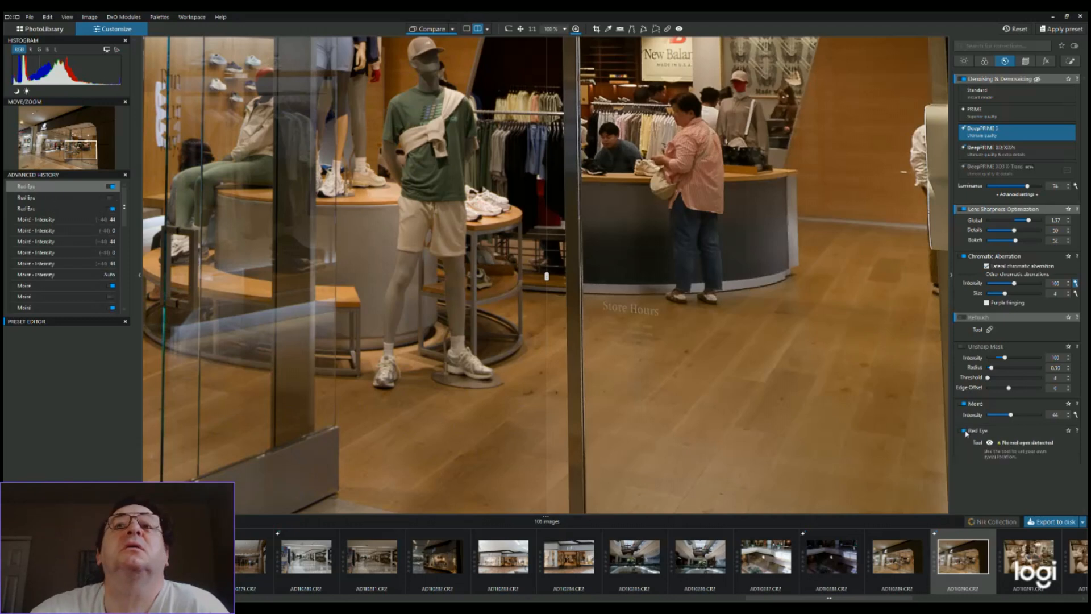
pyautogui.click(965, 432)
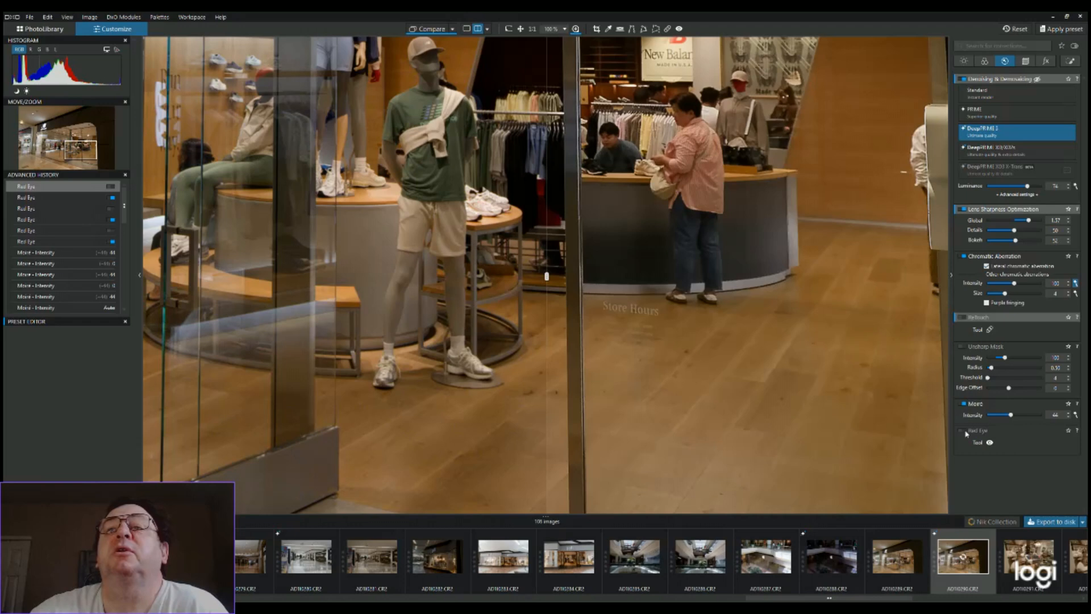
pyautogui.click(964, 431)
pyautogui.click(965, 431)
pyautogui.click(965, 432)
pyautogui.click(964, 432)
pyautogui.click(966, 433)
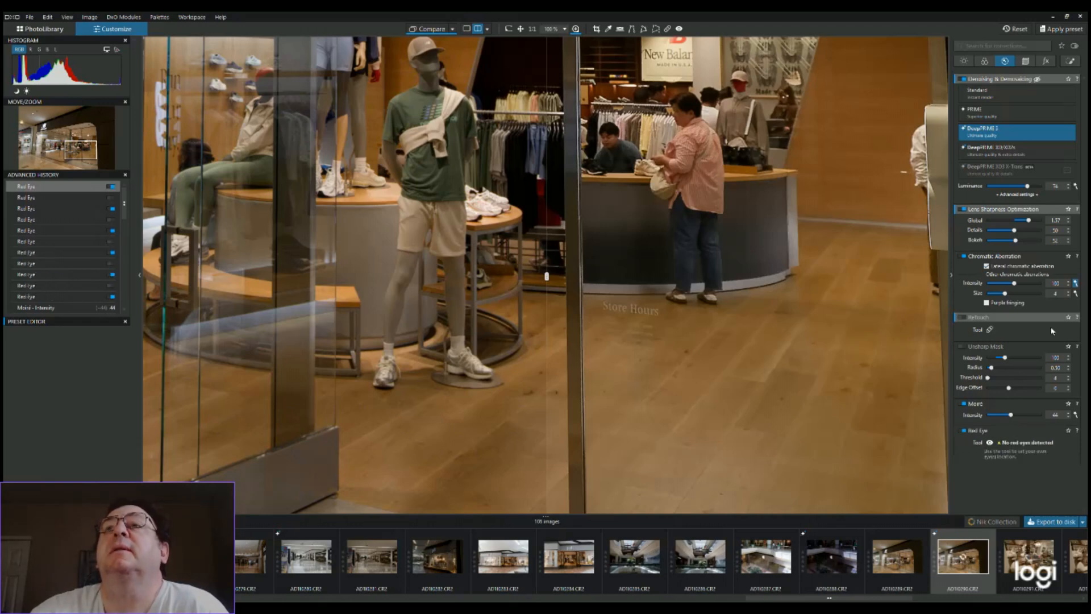
# Enable the automatic perspective correction on the whole storefront and open its force-parallel tool
pyautogui.click(1027, 62)
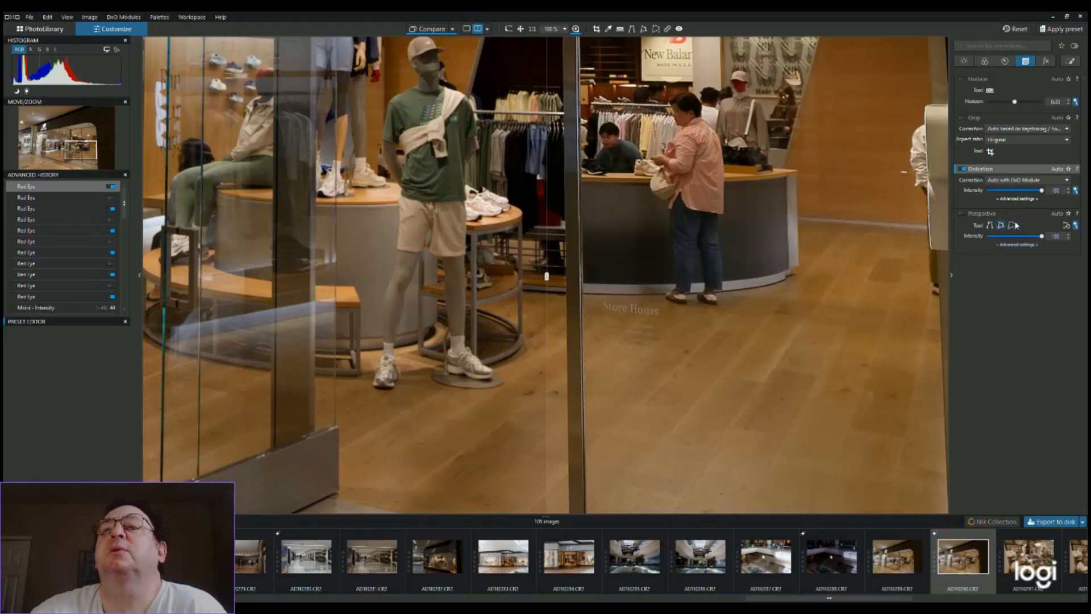
pyautogui.scroll(-4, 821, 241)
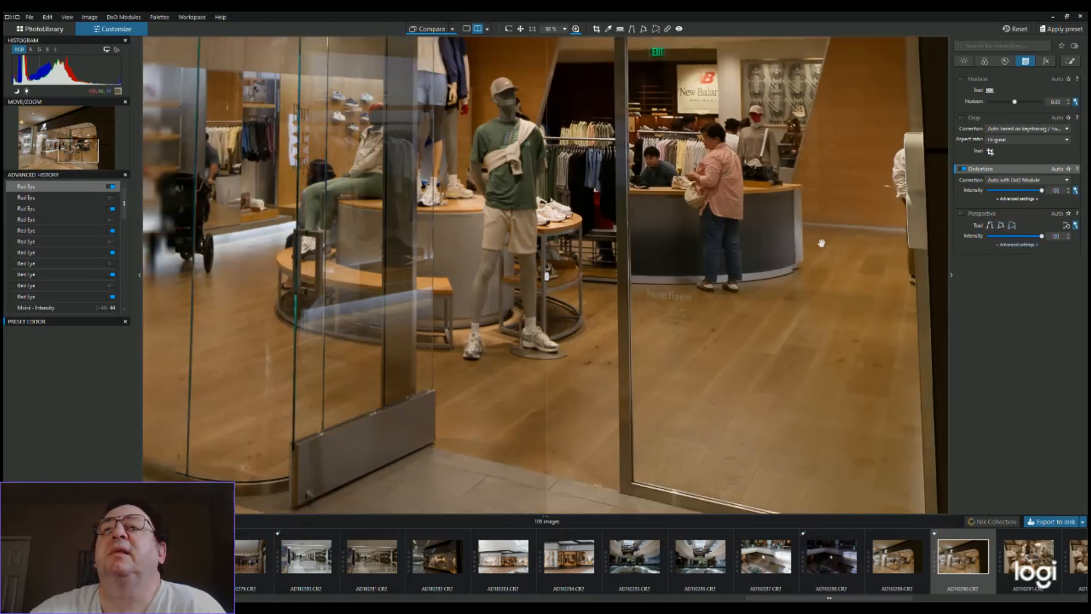
pyautogui.scroll(-1, 822, 243)
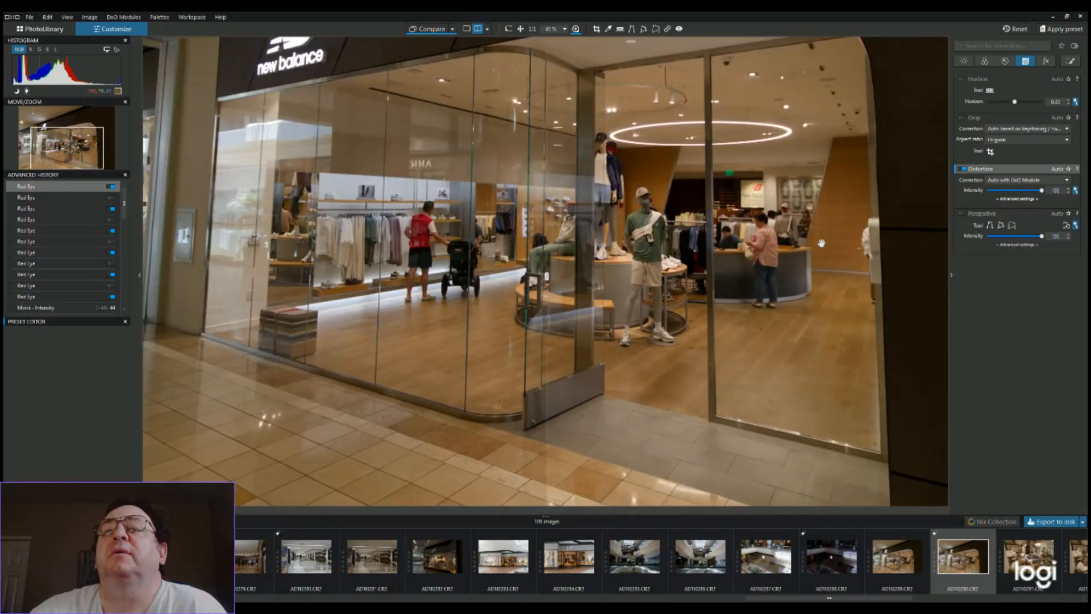
pyautogui.scroll(-2, 822, 242)
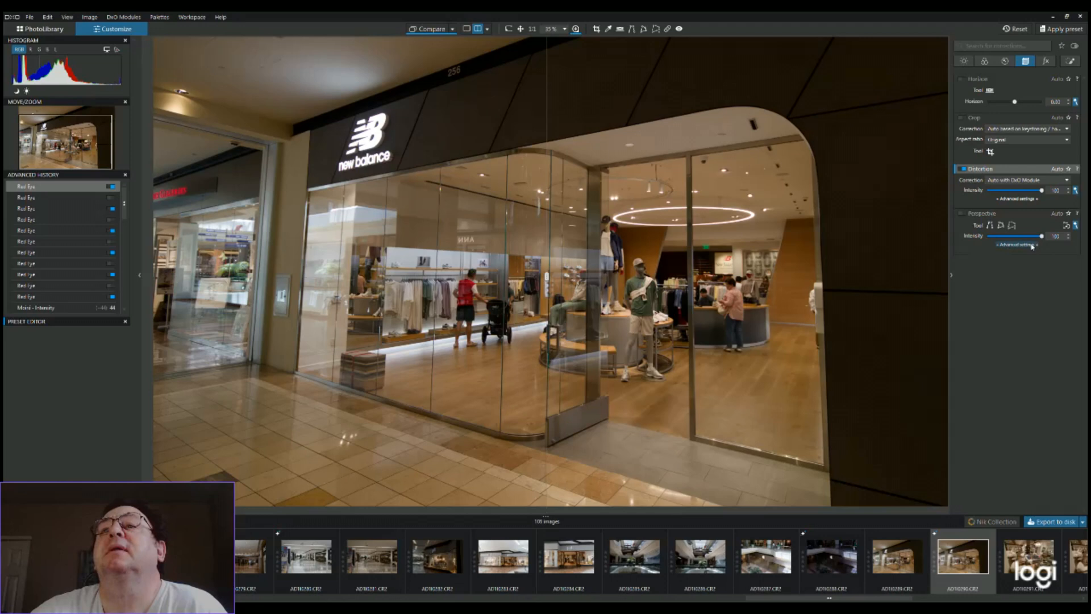
pyautogui.click(964, 214)
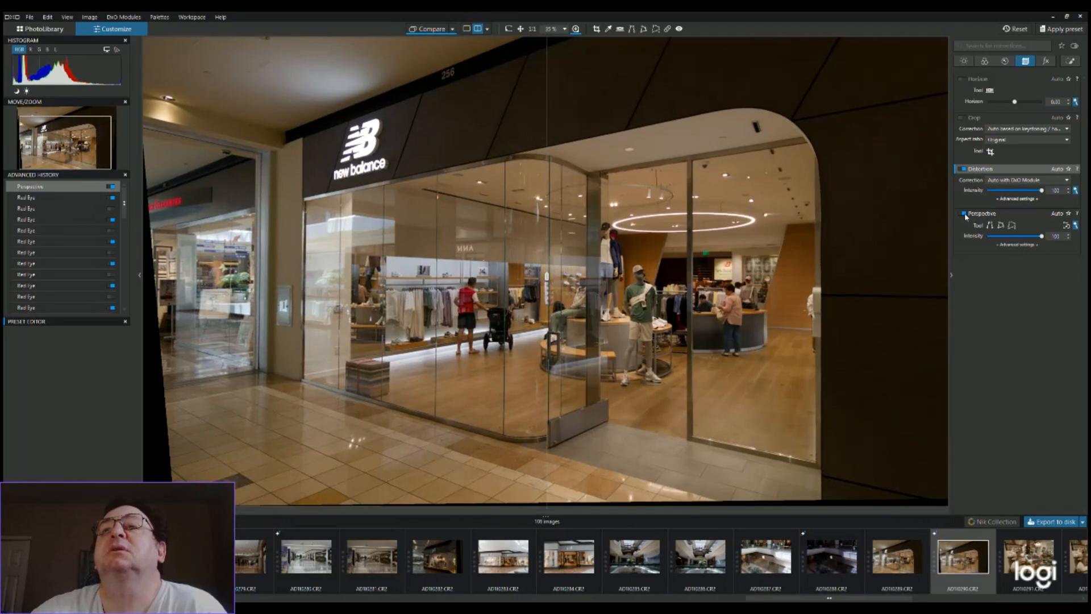
pyautogui.click(992, 228)
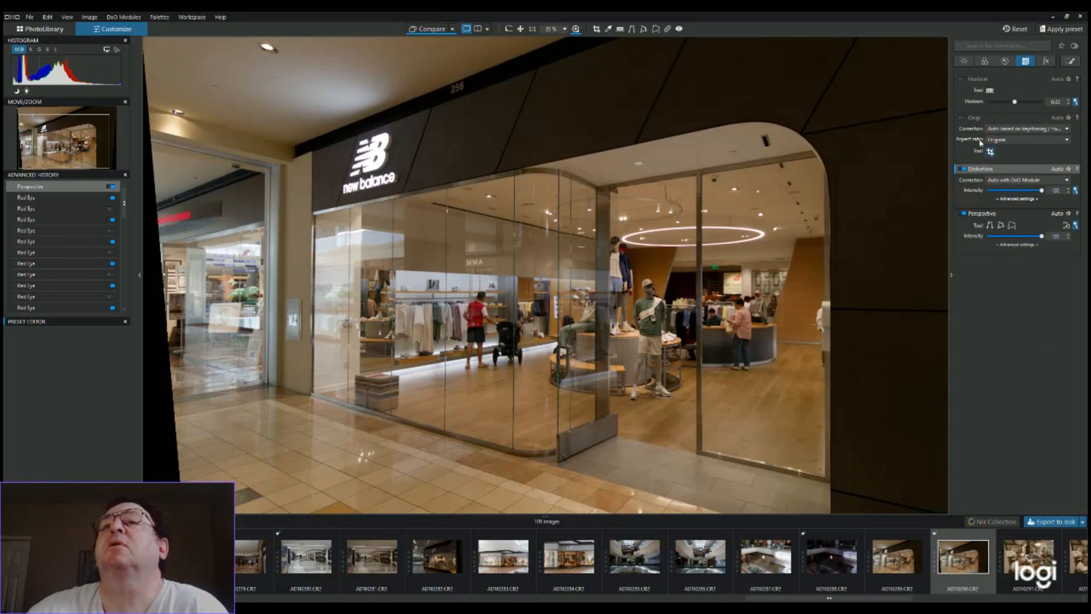
# Enable the automatic crop with the original aspect ratio and check its crop frame on the storefront
pyautogui.click(964, 118)
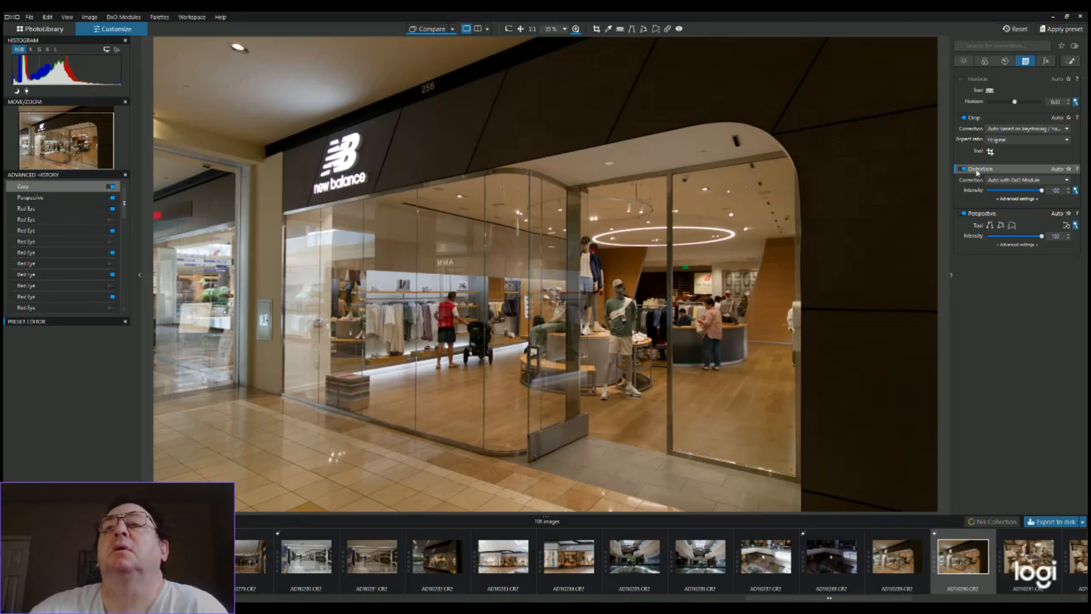
pyautogui.click(990, 152)
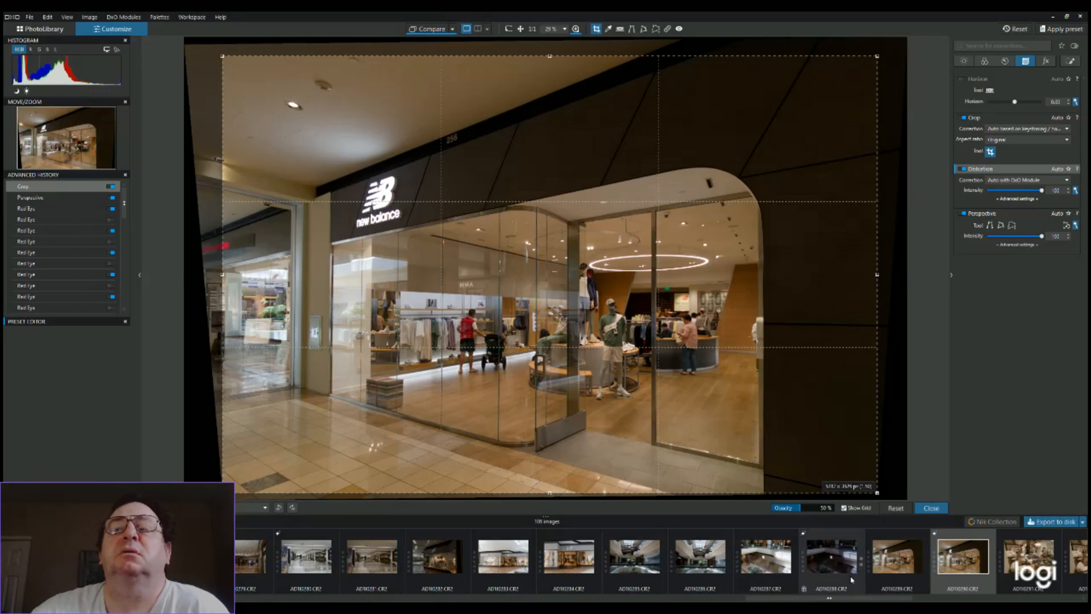
pyautogui.click(990, 151)
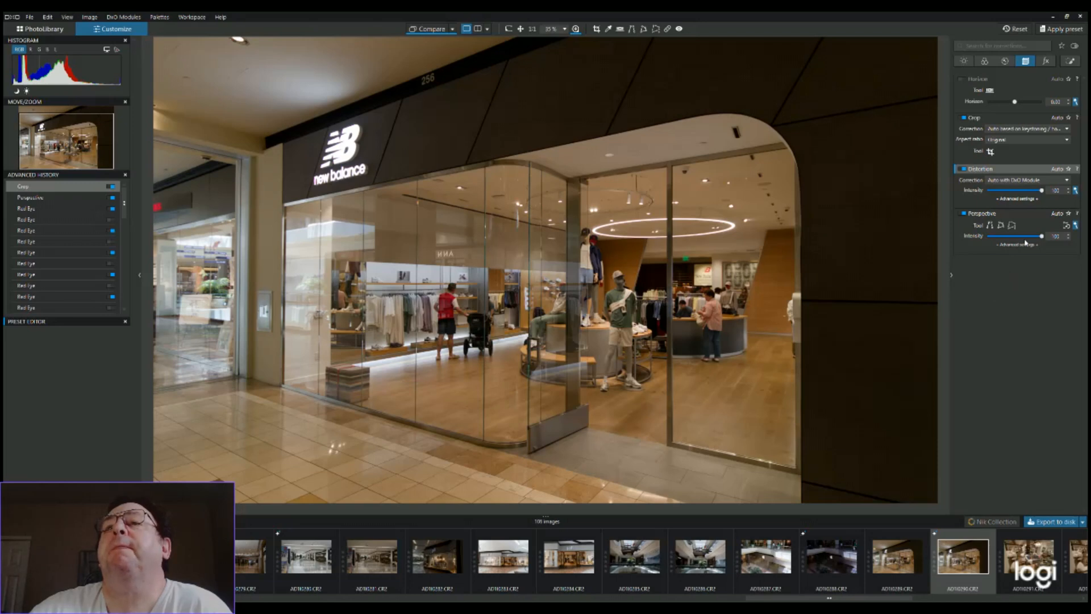
# Enable RAW White Balance, try sampling a neutral color from the New Balance sign, and restore the As Shot setting
pyautogui.click(1045, 61)
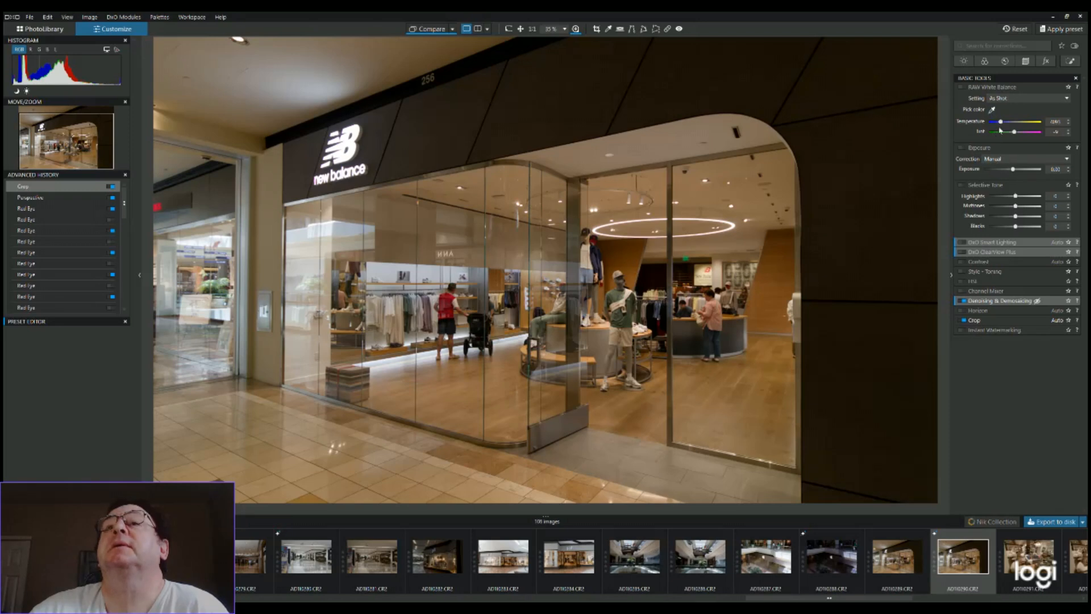
pyautogui.click(964, 87)
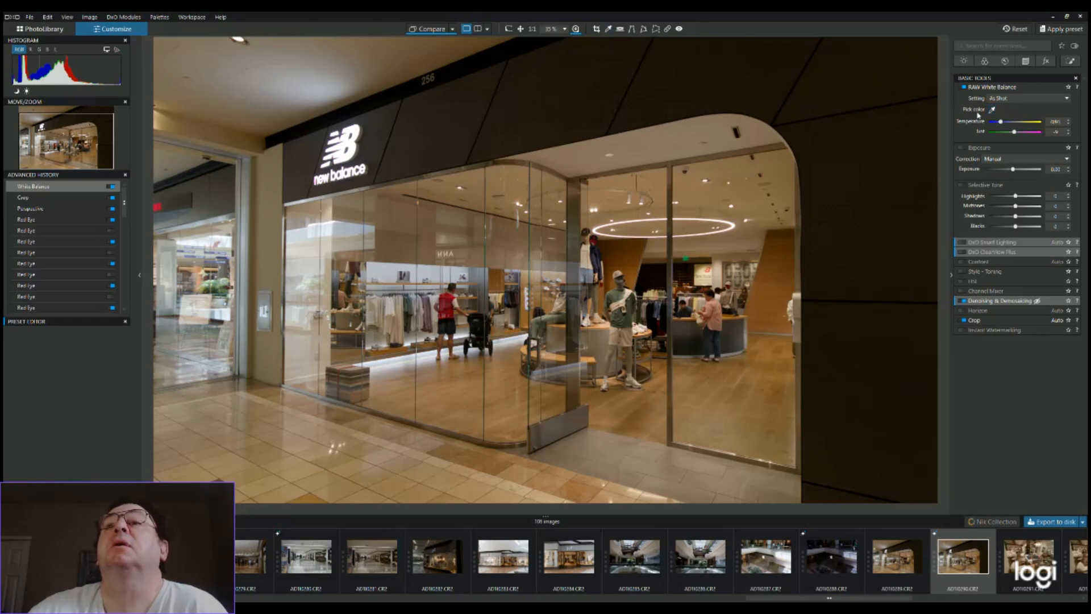
pyautogui.doubleClick(992, 110)
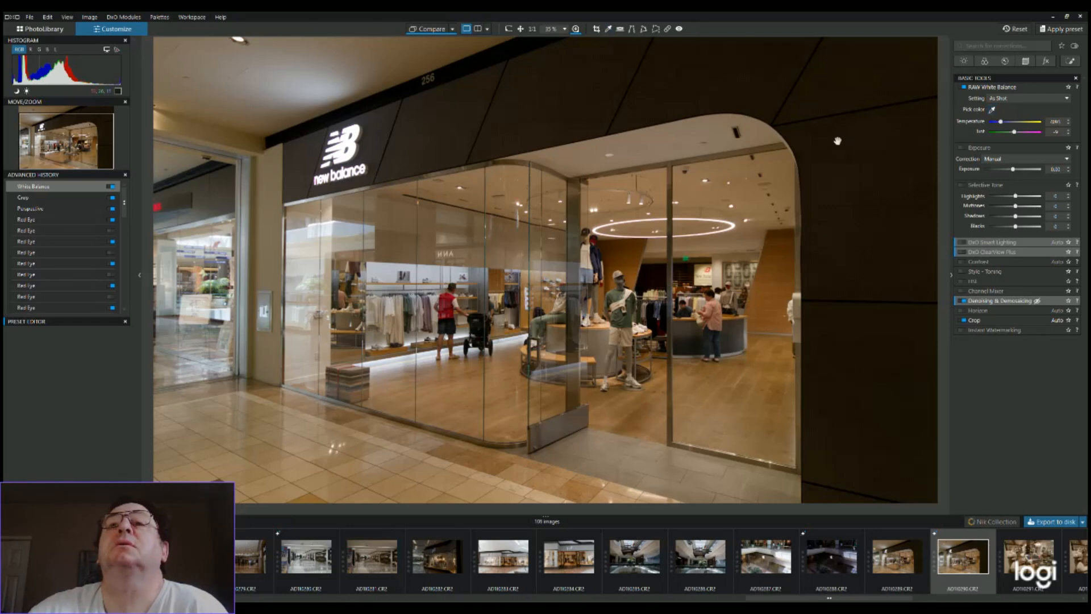
pyautogui.click(992, 110)
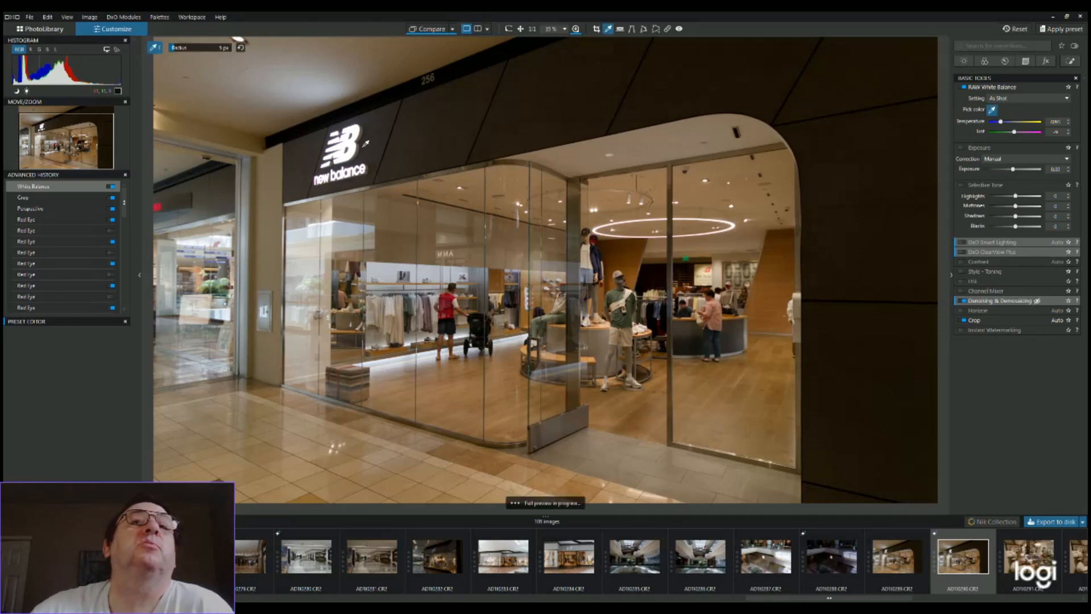
pyautogui.click(353, 146)
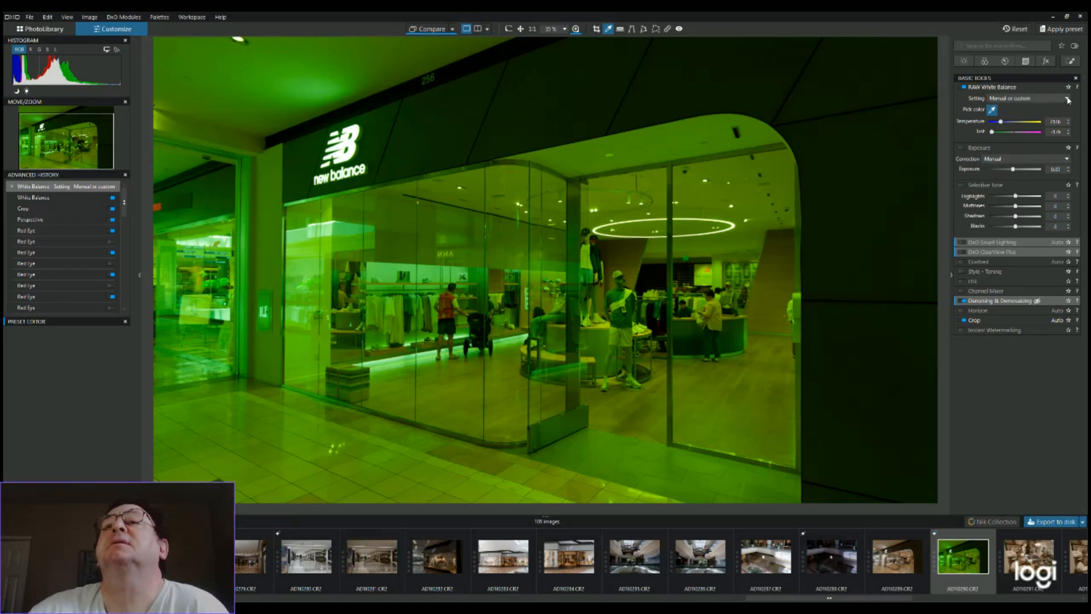
pyautogui.click(1056, 110)
# Test more white balance samples on the back-wall display and the sign, and end with one from the display beside the green-shirted mannequin
pyautogui.click(993, 111)
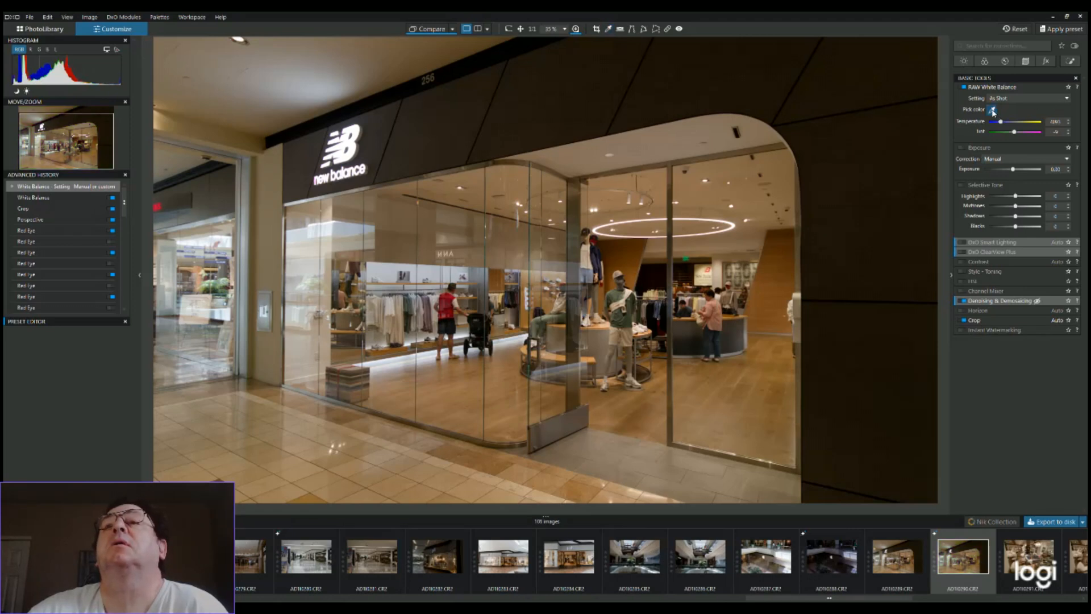
pyautogui.click(993, 112)
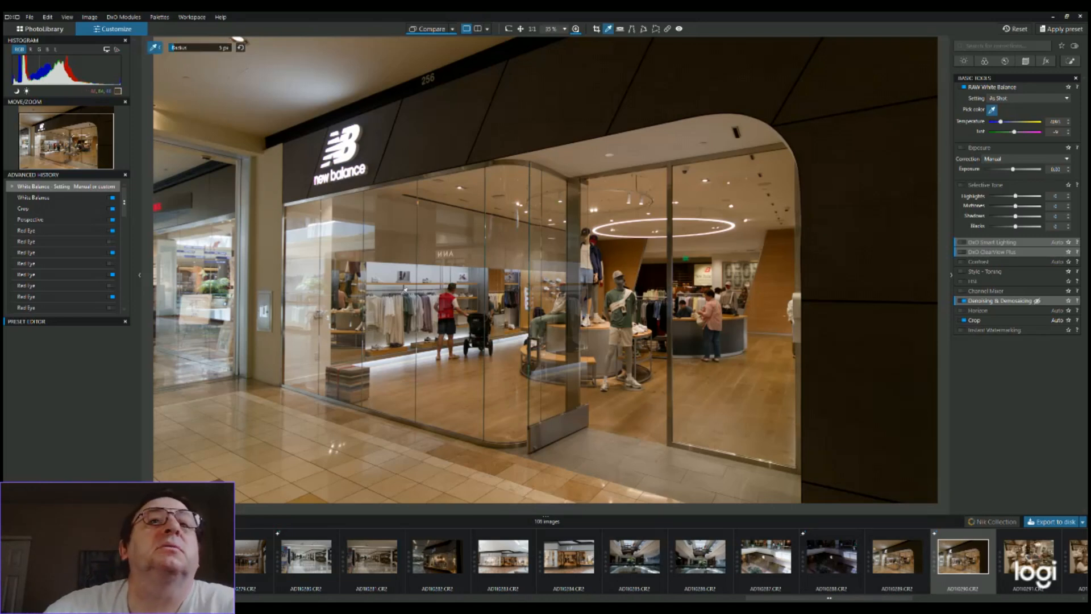
pyautogui.click(394, 266)
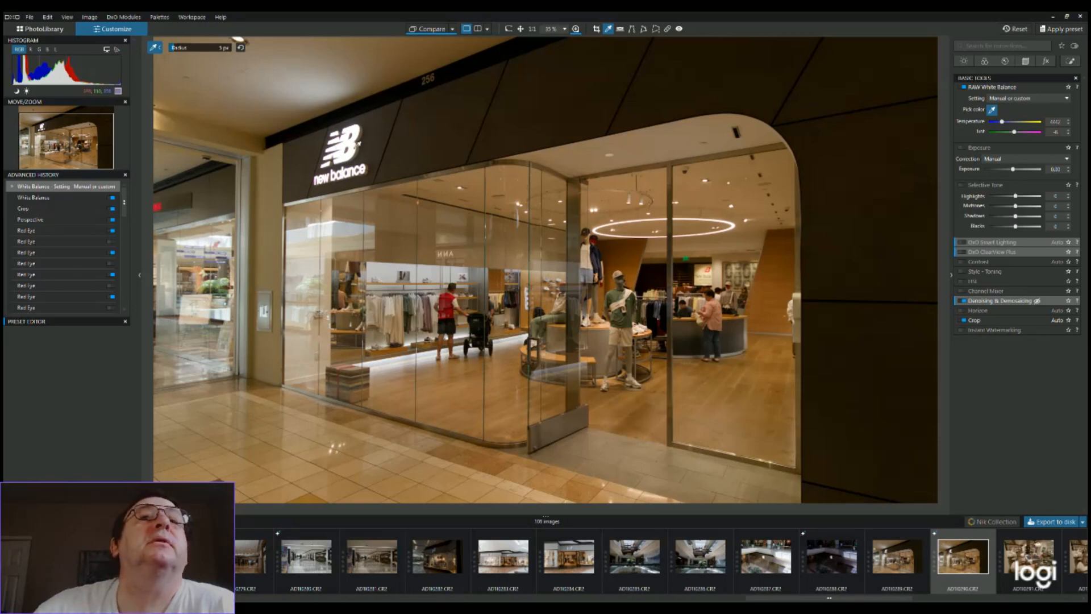
pyautogui.click(358, 144)
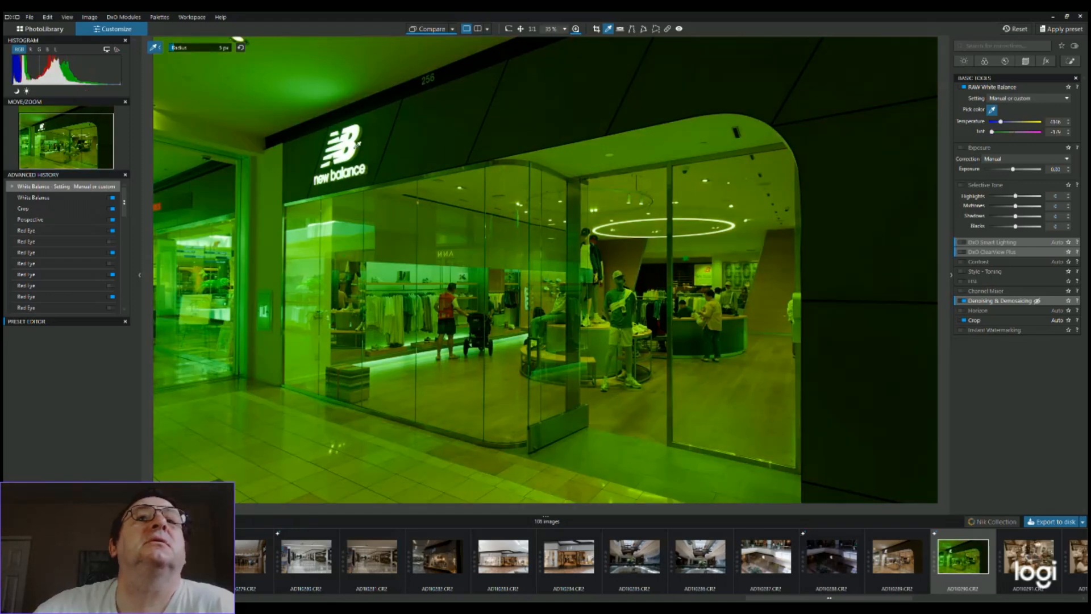
pyautogui.click(1056, 108)
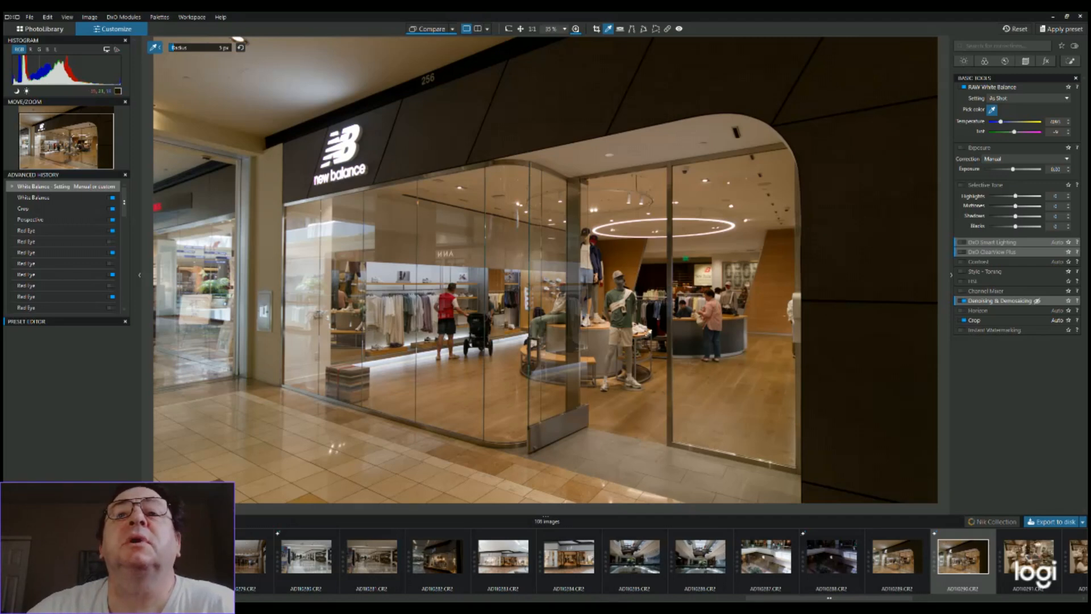
pyautogui.click(645, 325)
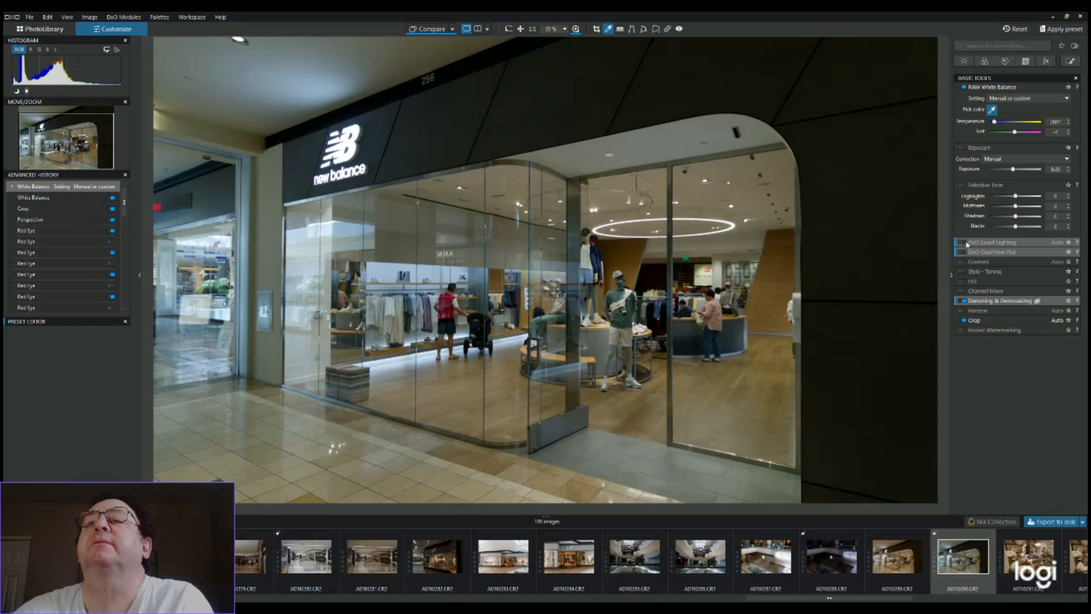
# Toggle DxO Smart Lighting on and off, leaving it disabled, and enable DxO ClearView Plus and Horizon
pyautogui.click(965, 242)
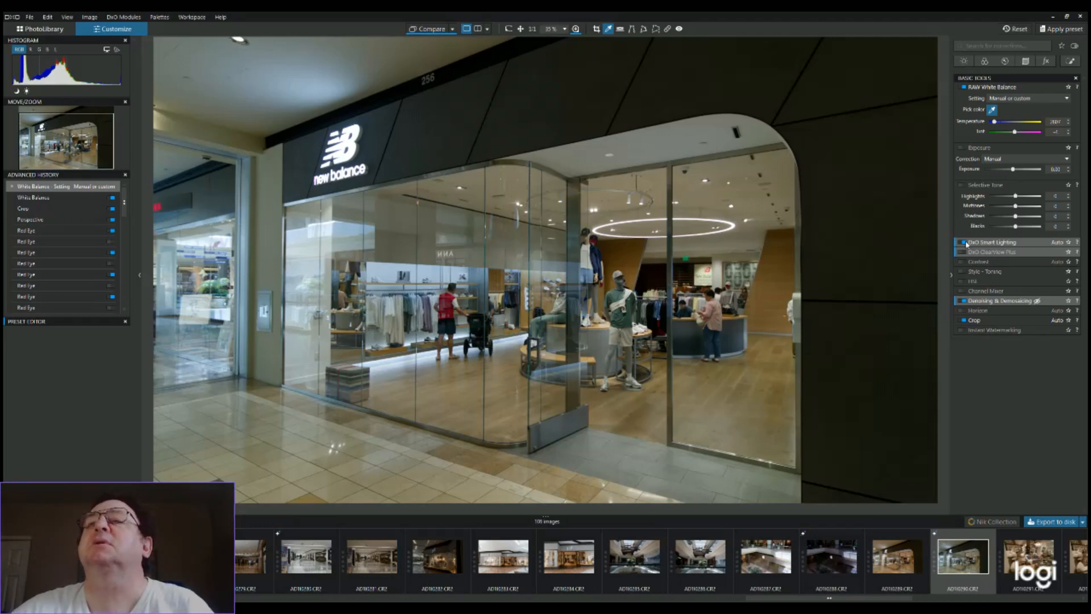
pyautogui.click(965, 243)
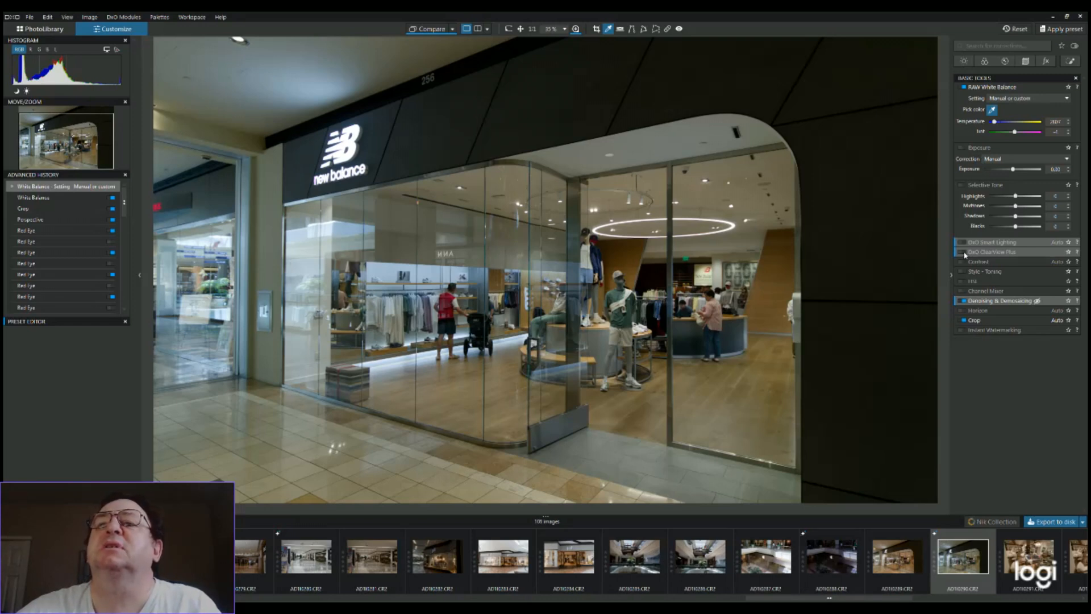
pyautogui.click(965, 254)
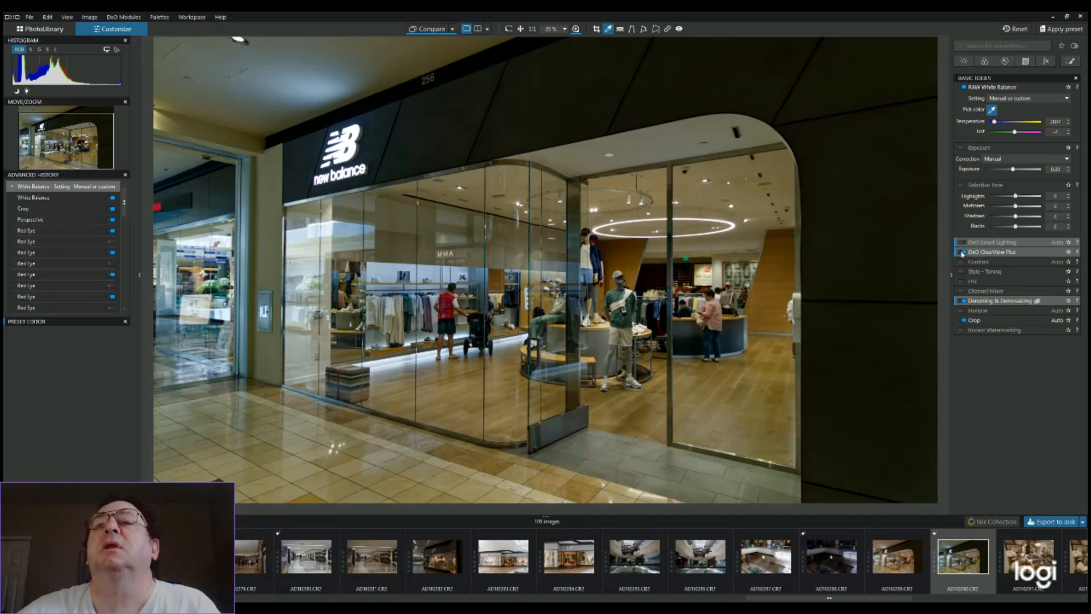
pyautogui.click(963, 253)
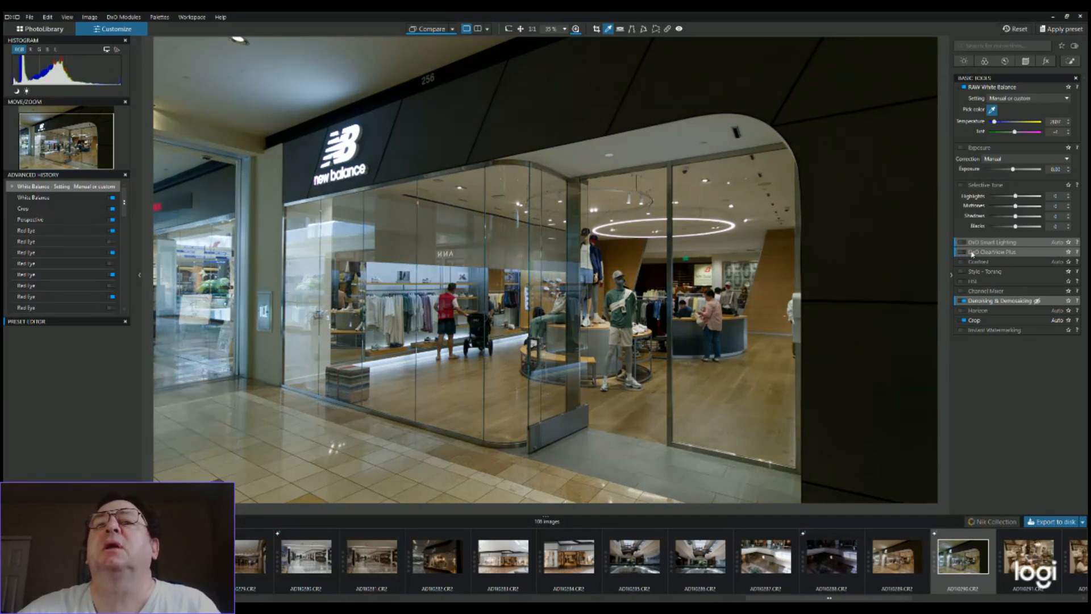
pyautogui.click(964, 253)
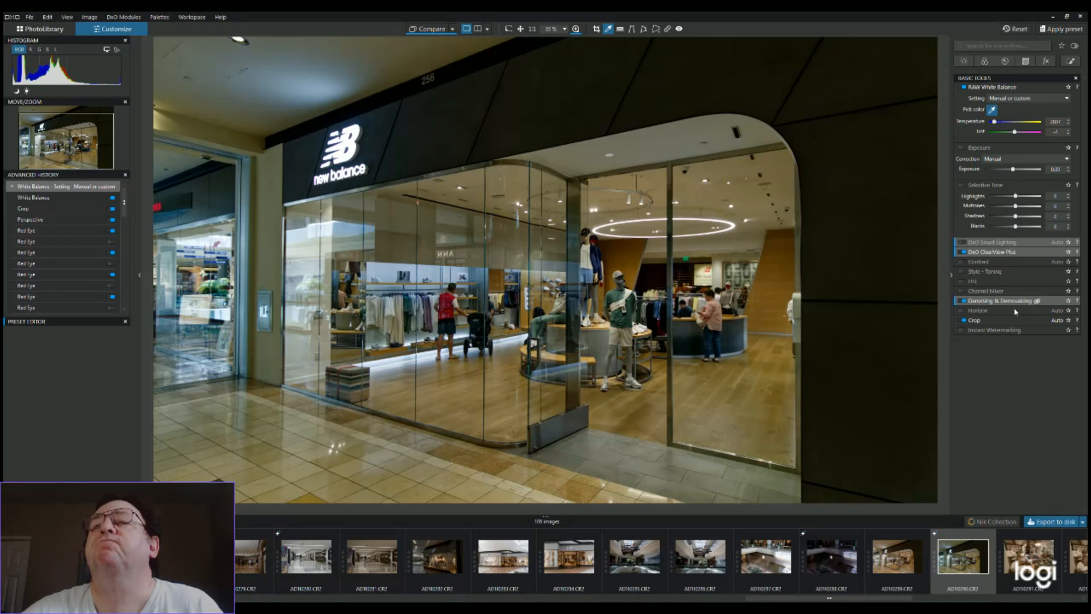
pyautogui.click(964, 313)
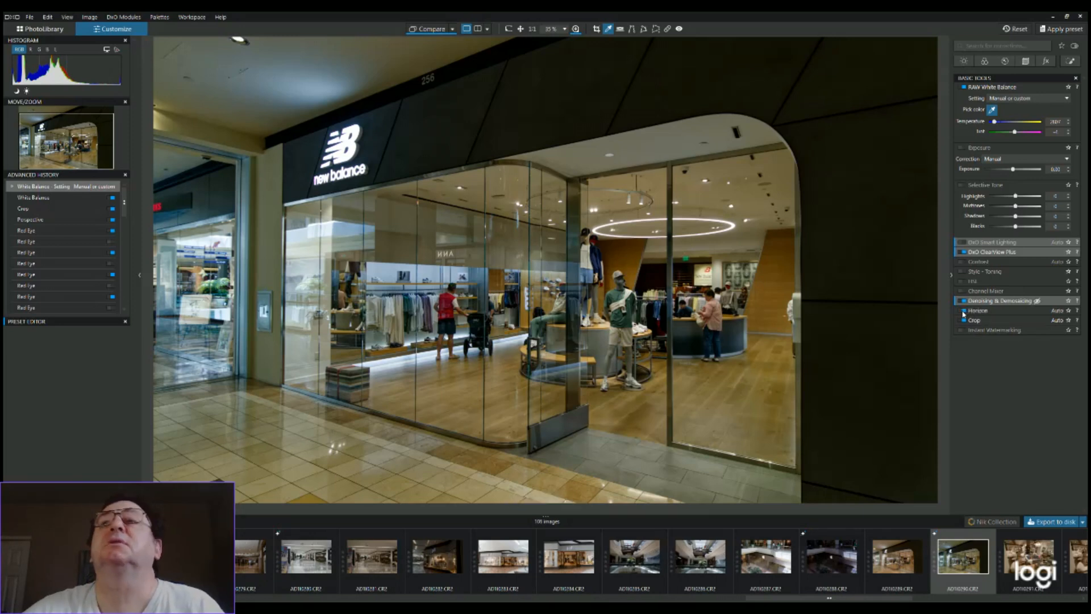
# Open the local adjustments, and resample the white balance from the dark wall and finally from the entrance's gray floor tiles
pyautogui.click(1072, 63)
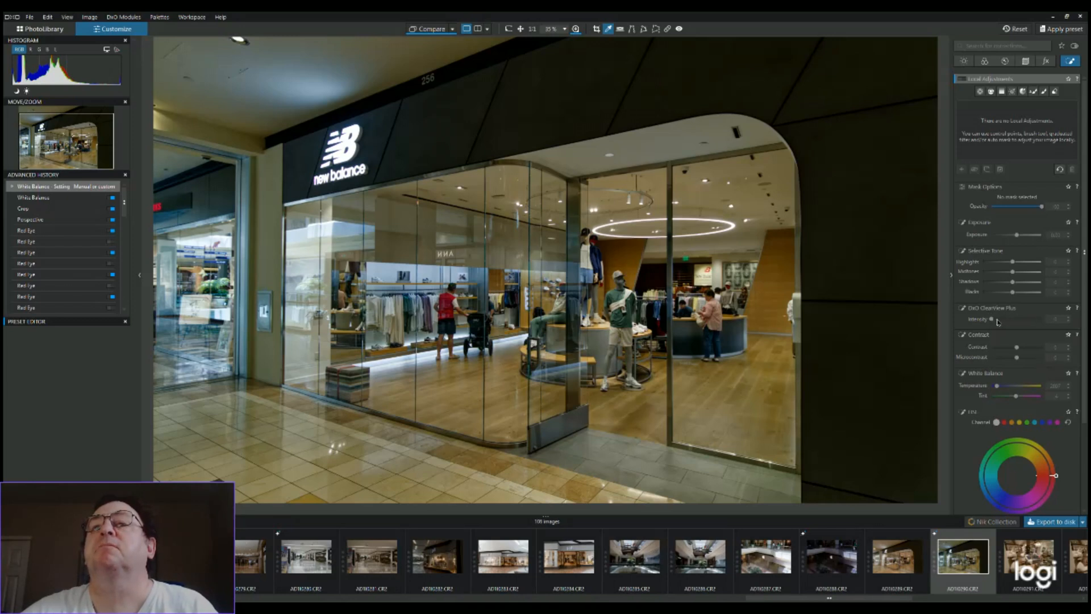
pyautogui.click(963, 309)
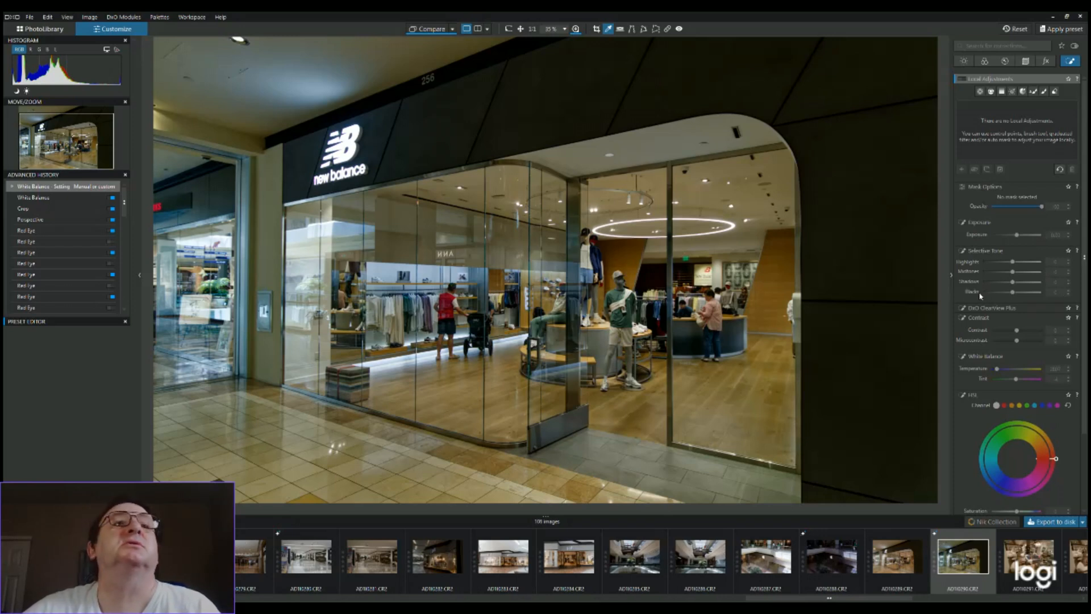
pyautogui.click(826, 436)
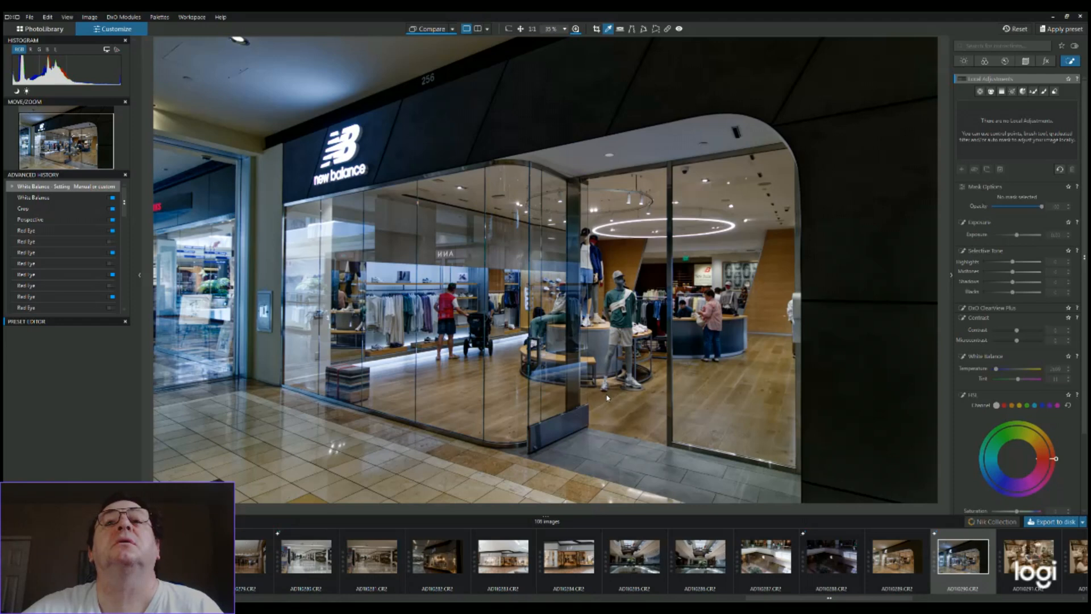
pyautogui.click(654, 444)
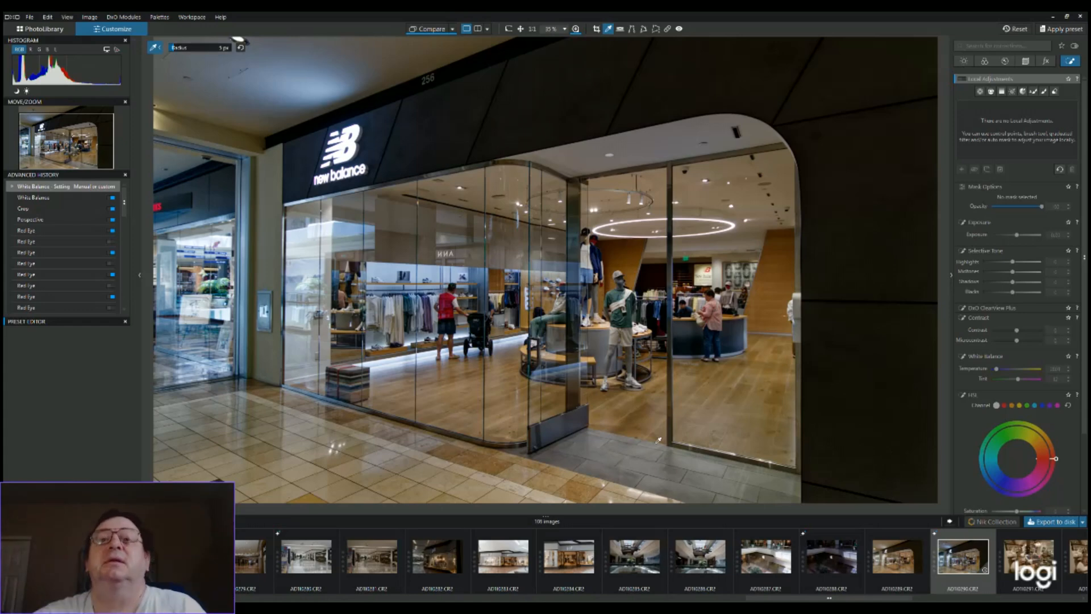
pyautogui.scroll(2, 669, 319)
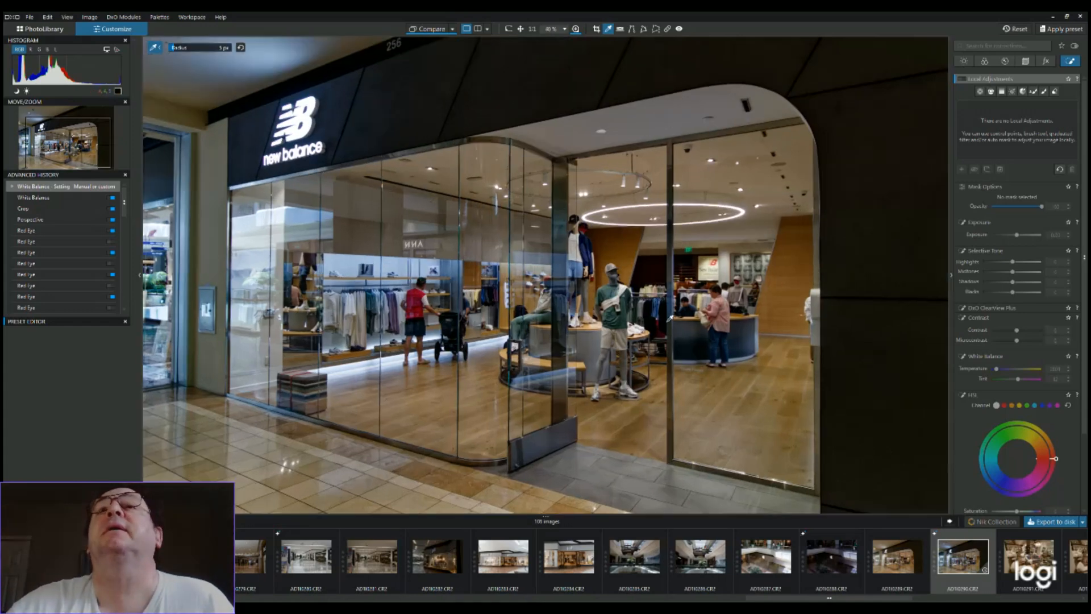
# Try to remove the clerk behind the store counter by brushing over his head and body with the Retouch tool in Repair mode
pyautogui.scroll(-2, 670, 320)
pyautogui.scroll(-1, 669, 319)
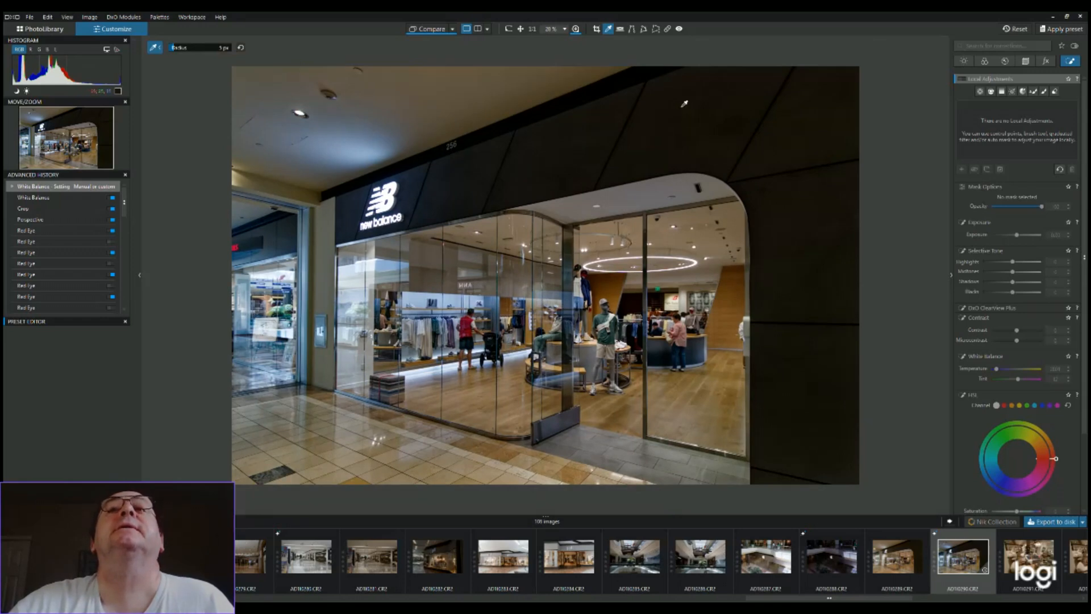
pyautogui.click(668, 31)
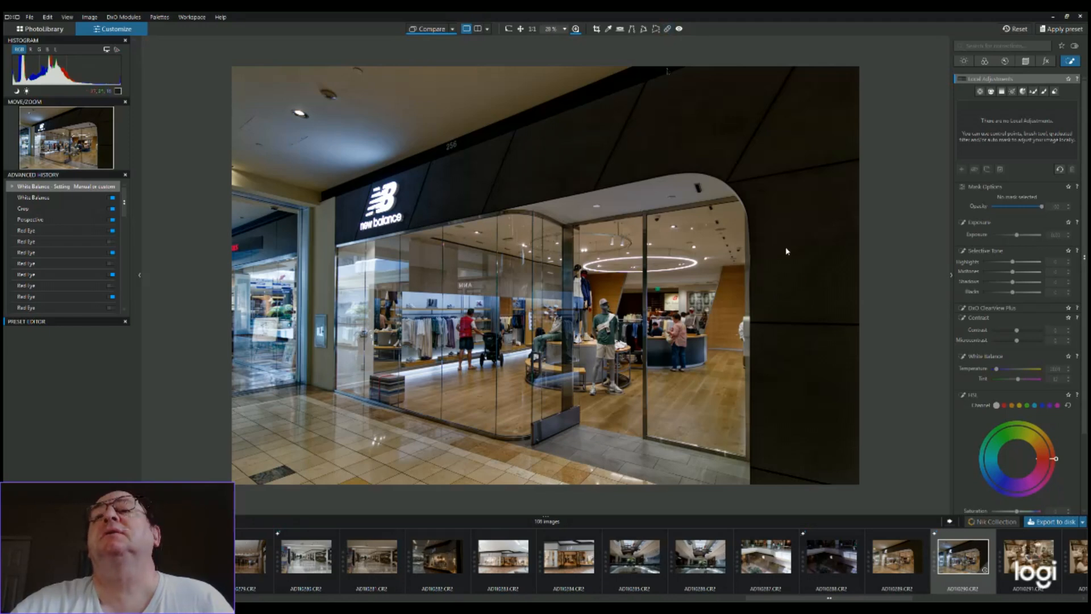
pyautogui.click(680, 30)
pyautogui.click(669, 30)
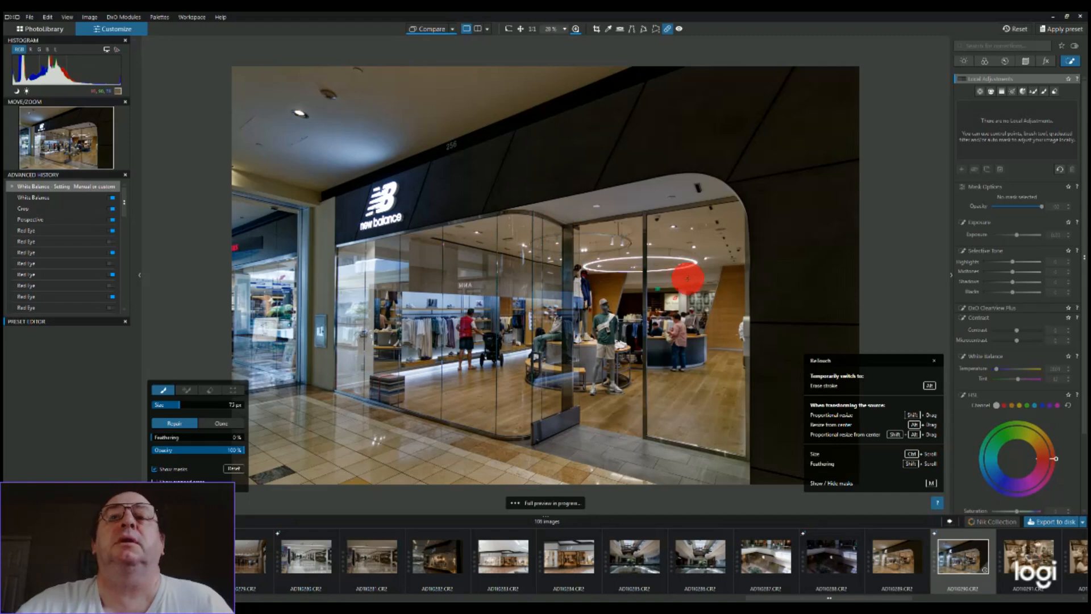
pyautogui.scroll(4, 687, 362)
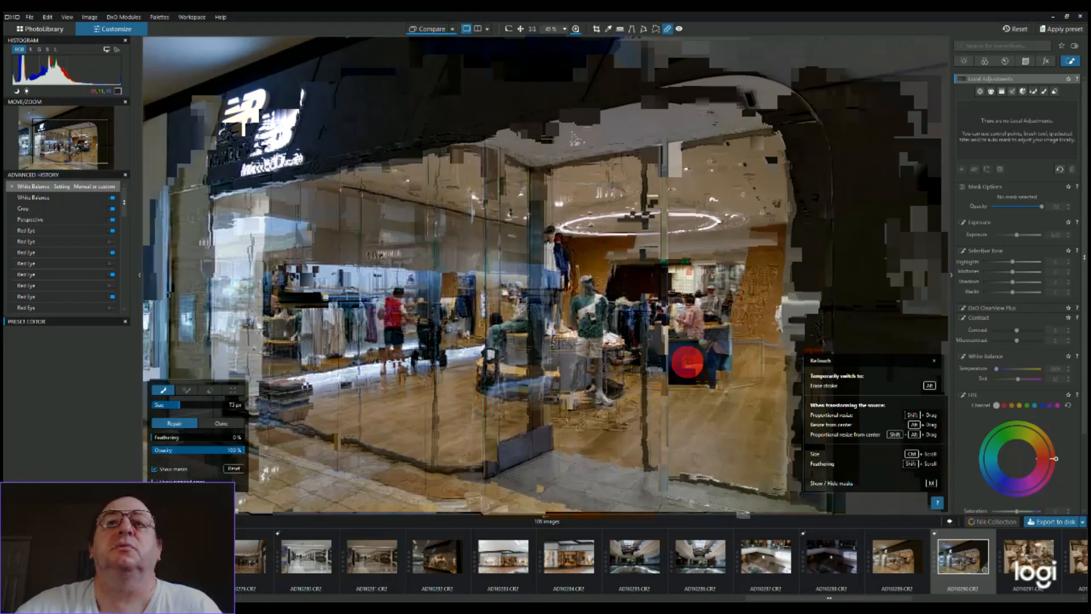
pyautogui.scroll(2, 687, 361)
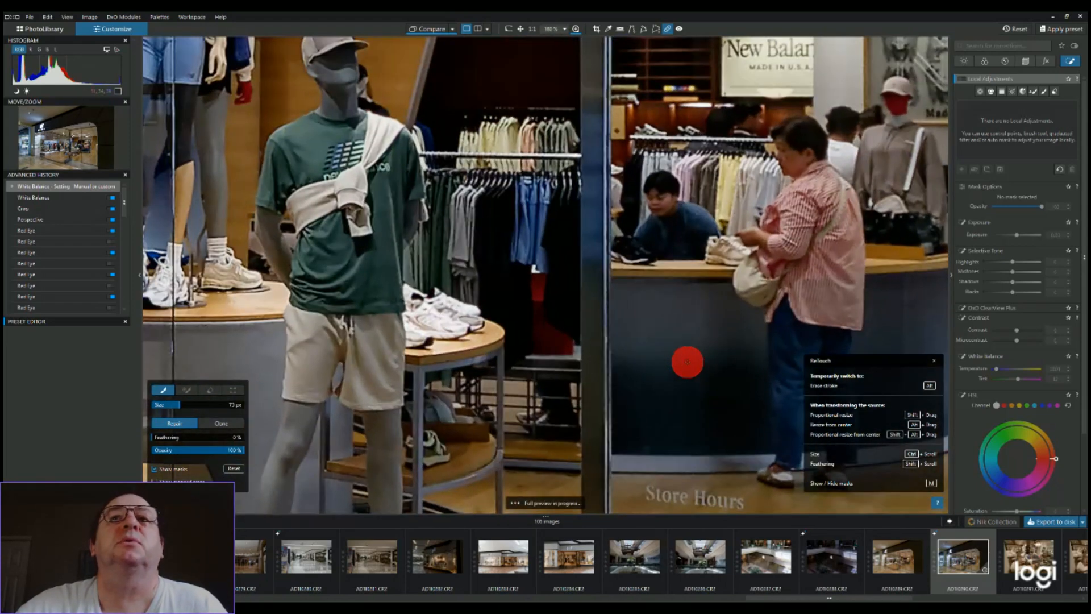
pyautogui.scroll(2, 687, 361)
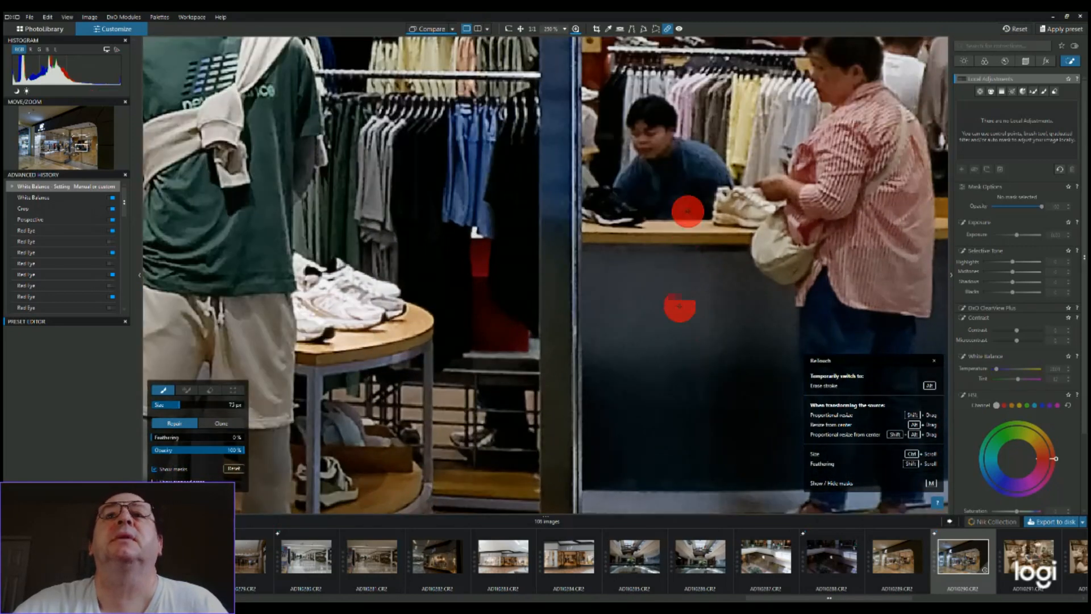
pyautogui.moveTo(658, 91)
pyautogui.mouseDown()
pyautogui.moveTo(620, 121)
pyautogui.moveTo(627, 148)
pyautogui.moveTo(649, 162)
pyautogui.moveTo(665, 98)
pyautogui.mouseUp()
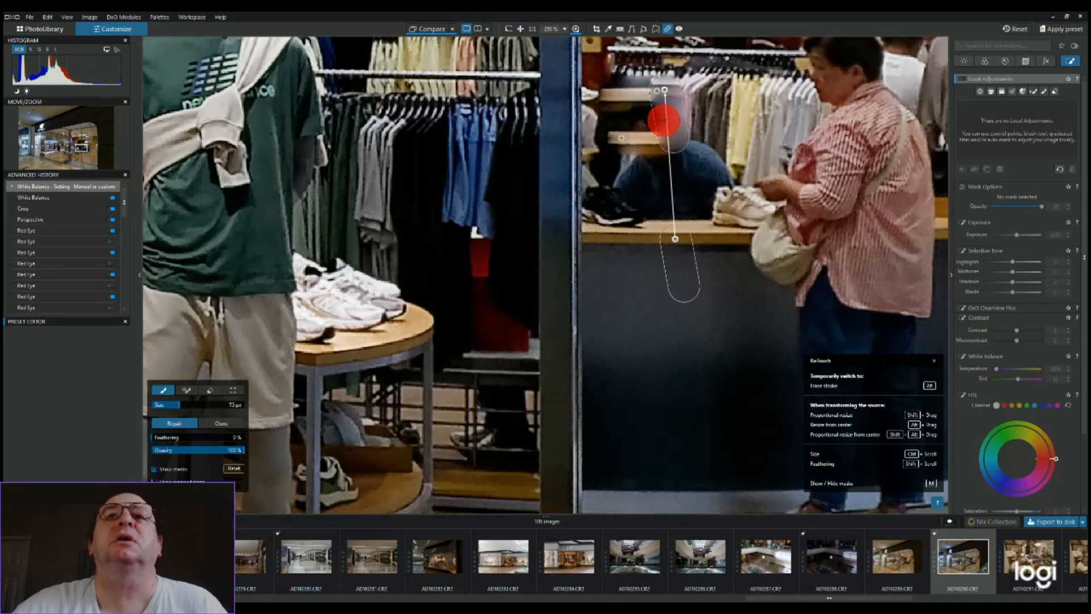
pyautogui.moveTo(663, 114)
pyautogui.mouseDown()
pyautogui.moveTo(633, 134)
pyautogui.moveTo(641, 160)
pyautogui.moveTo(657, 130)
pyautogui.moveTo(660, 146)
pyautogui.mouseUp()
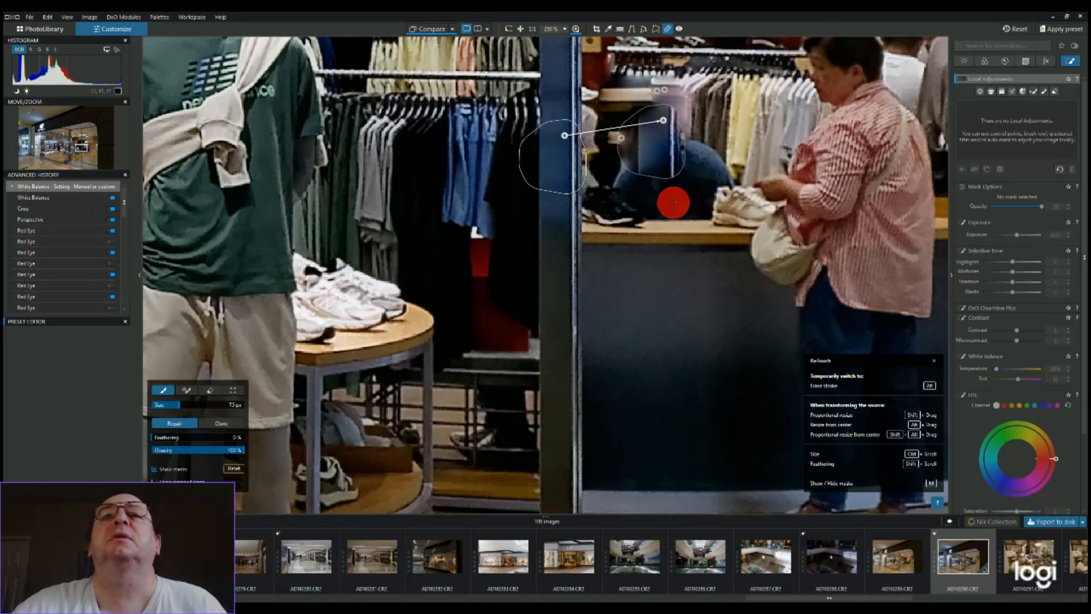
pyautogui.scroll(-2, 672, 238)
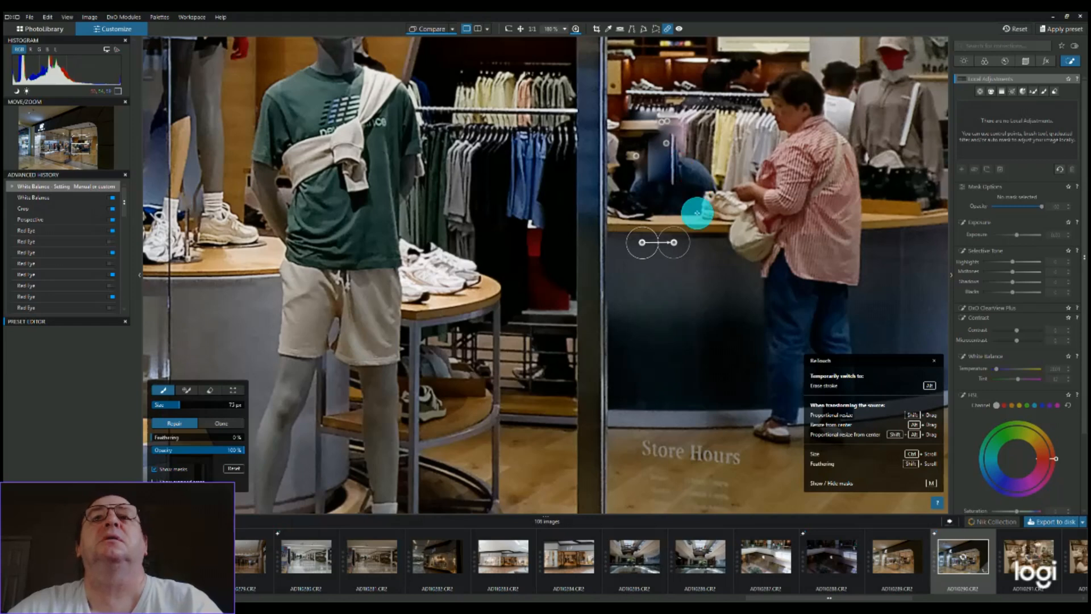
pyautogui.press('space')
pyautogui.moveTo(671, 177); pyautogui.dragTo(672, 264)
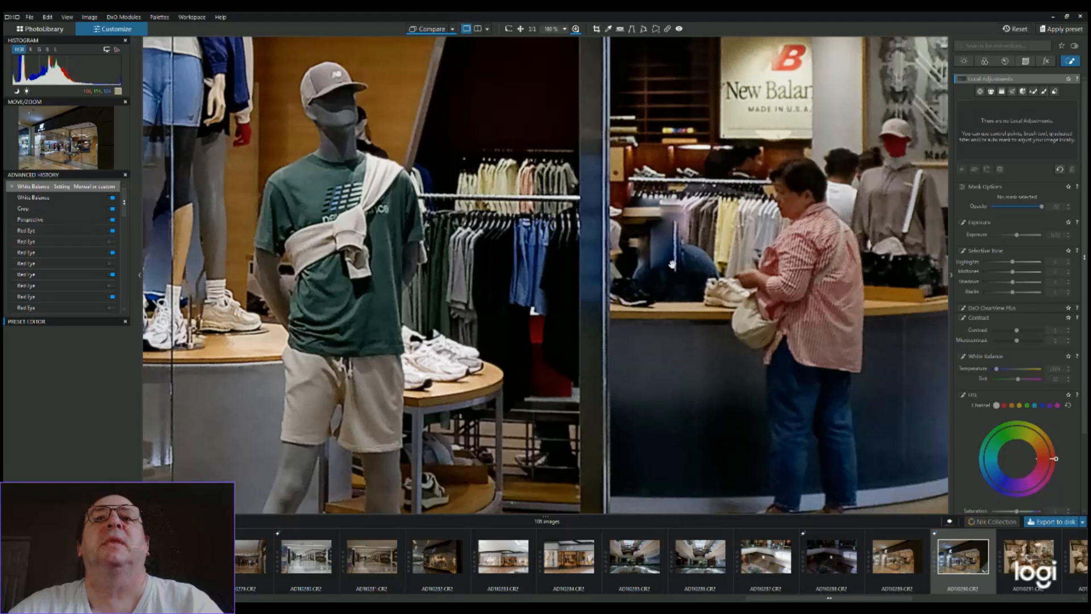
pyautogui.scroll(-5, 673, 265)
pyautogui.moveTo(672, 264); pyautogui.dragTo(665, 281)
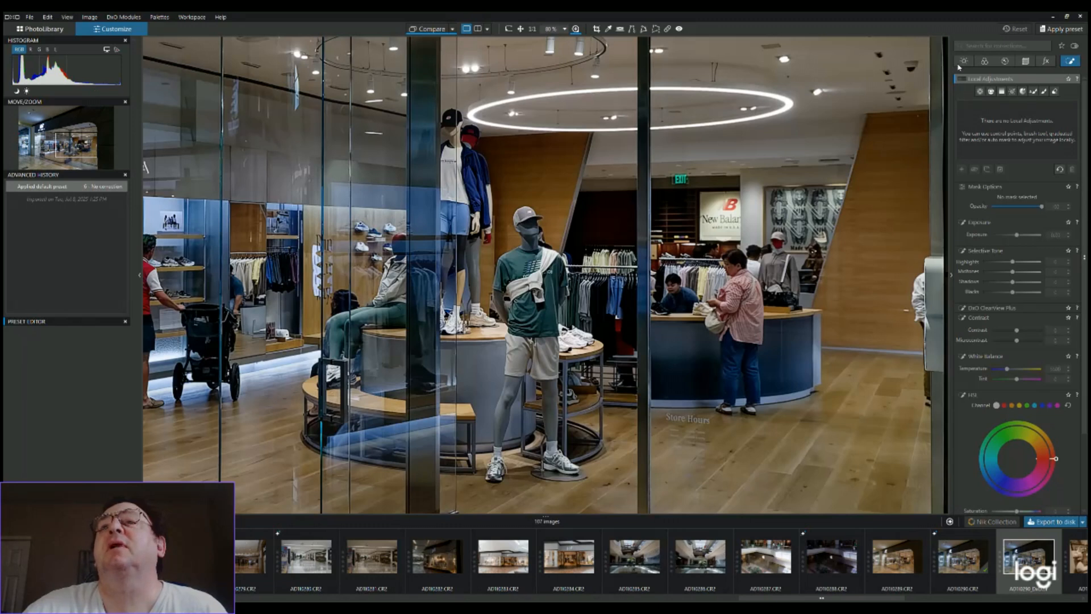
# Examine the light, color and detail corrections available for the processed copy of the storefront photo, and view the whole image
pyautogui.click(964, 62)
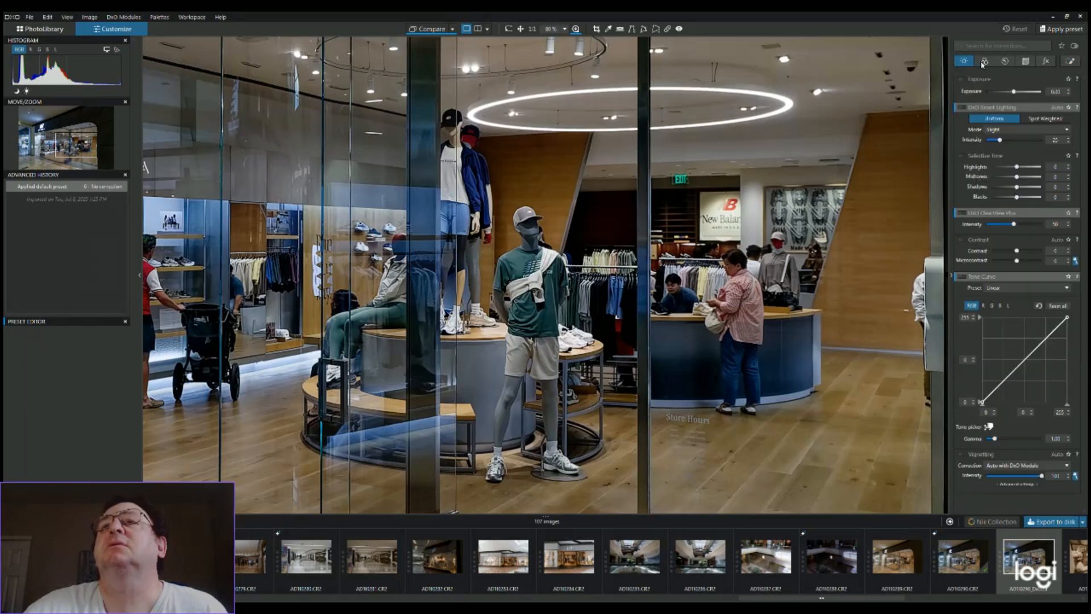
pyautogui.click(984, 62)
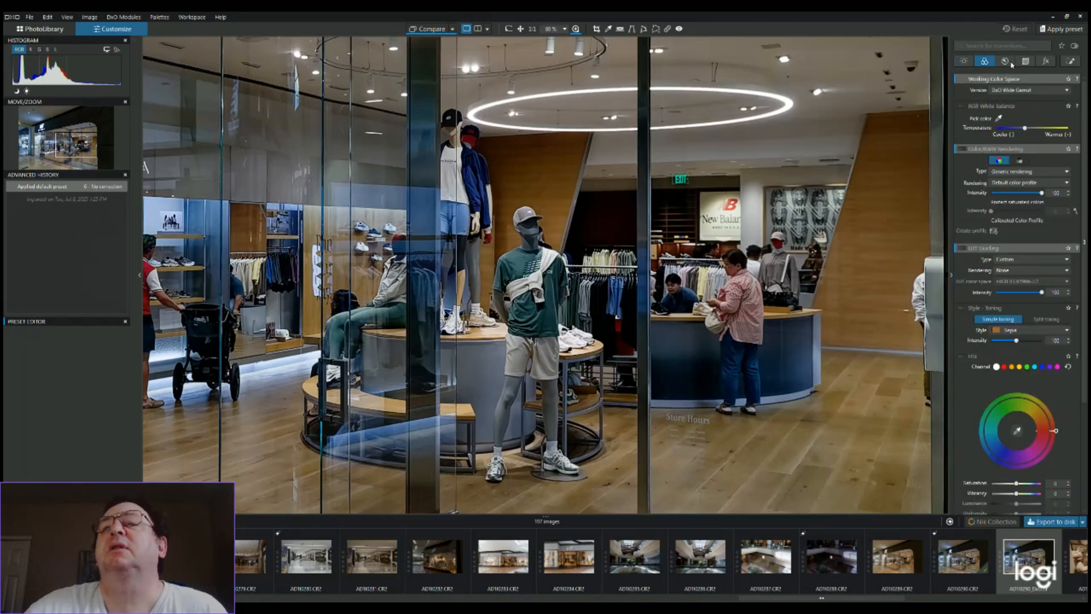
pyautogui.click(1006, 61)
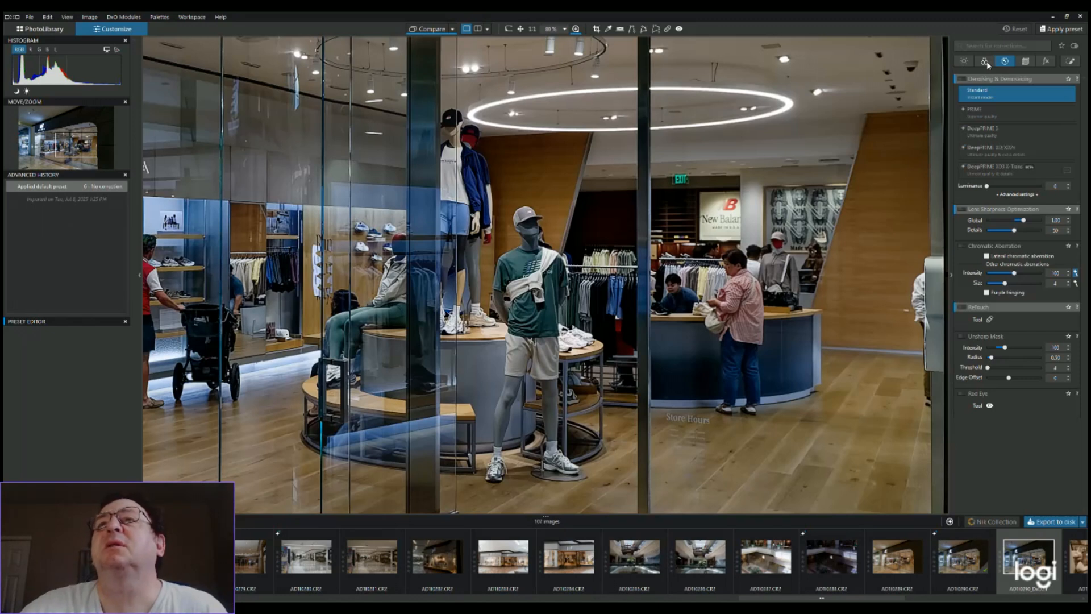
pyautogui.click(986, 61)
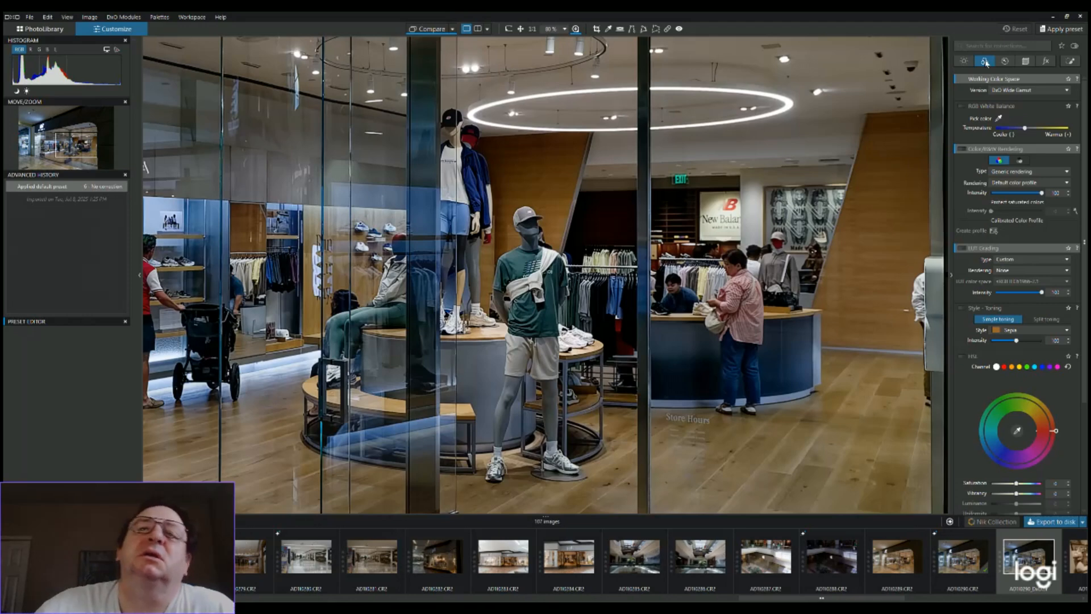
pyautogui.scroll(-3, 859, 213)
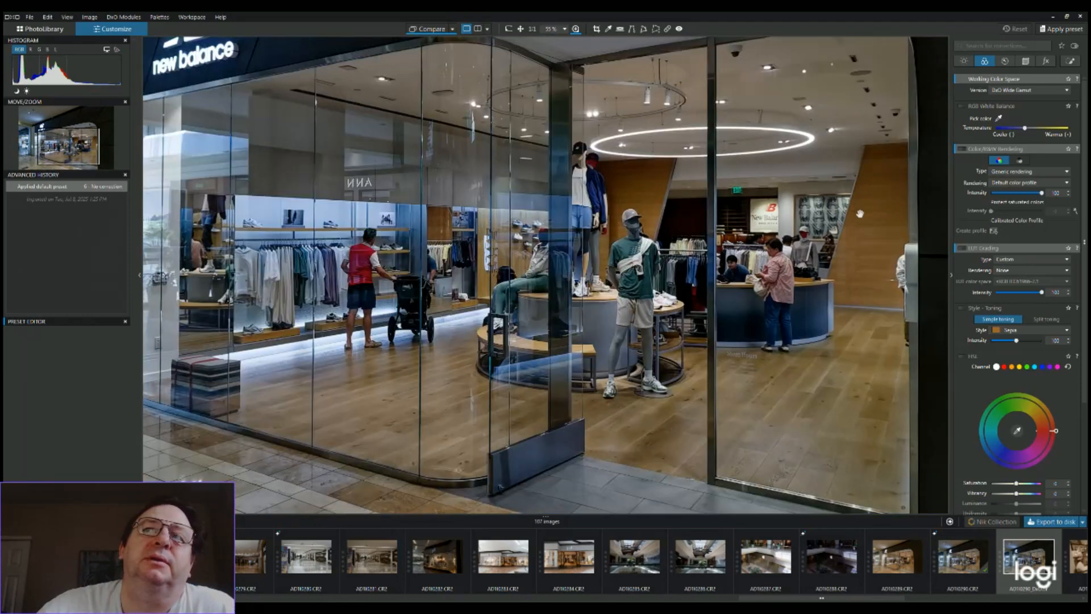
pyautogui.scroll(-1, 860, 214)
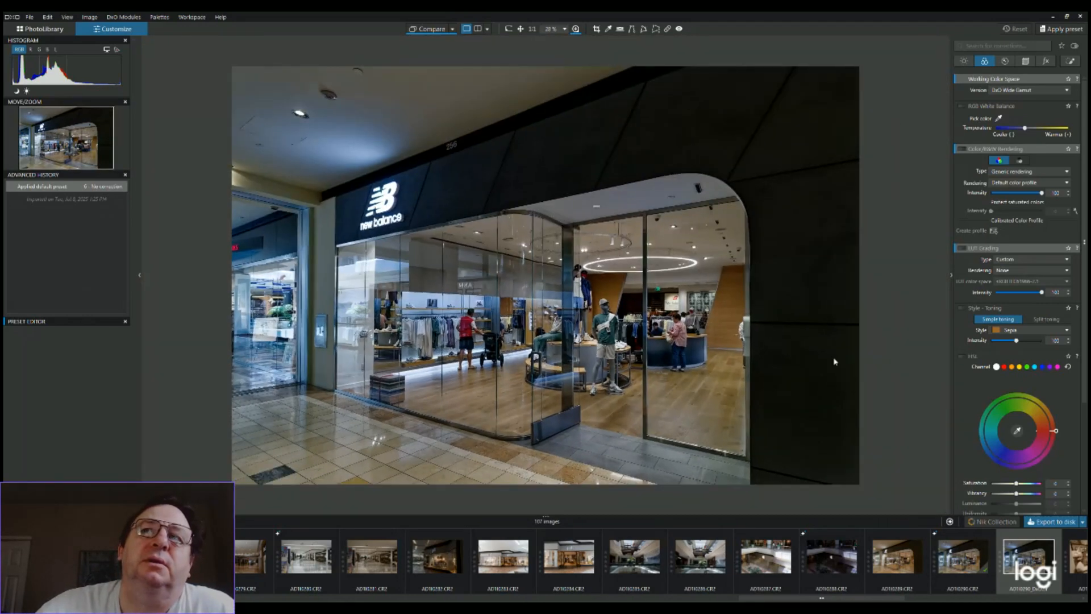
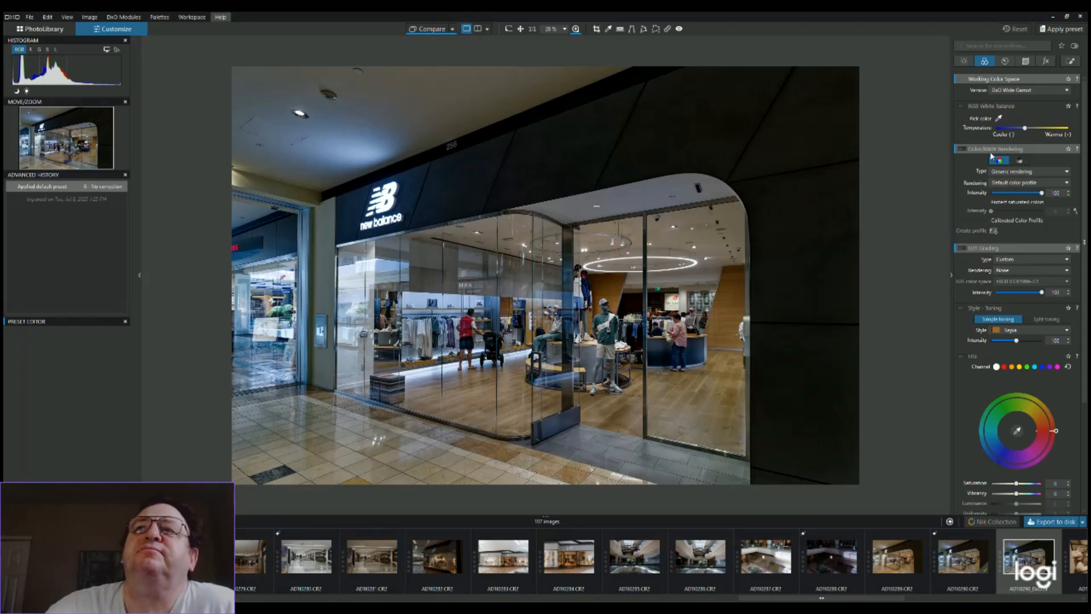
# Enable the Selective Tone correction for the processed copy of the storefront photo
pyautogui.click(964, 62)
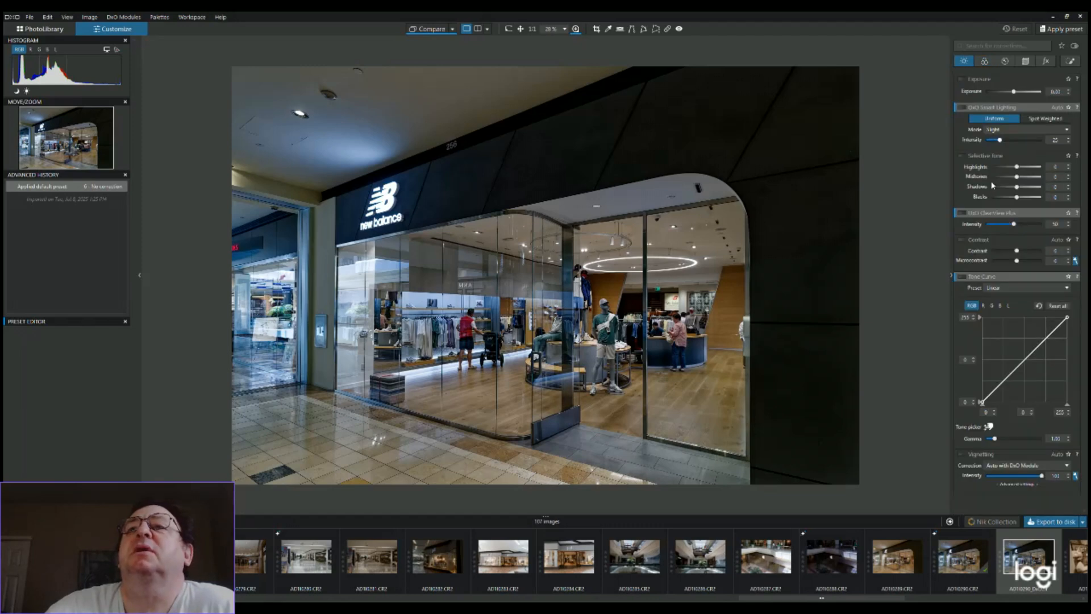
pyautogui.click(965, 157)
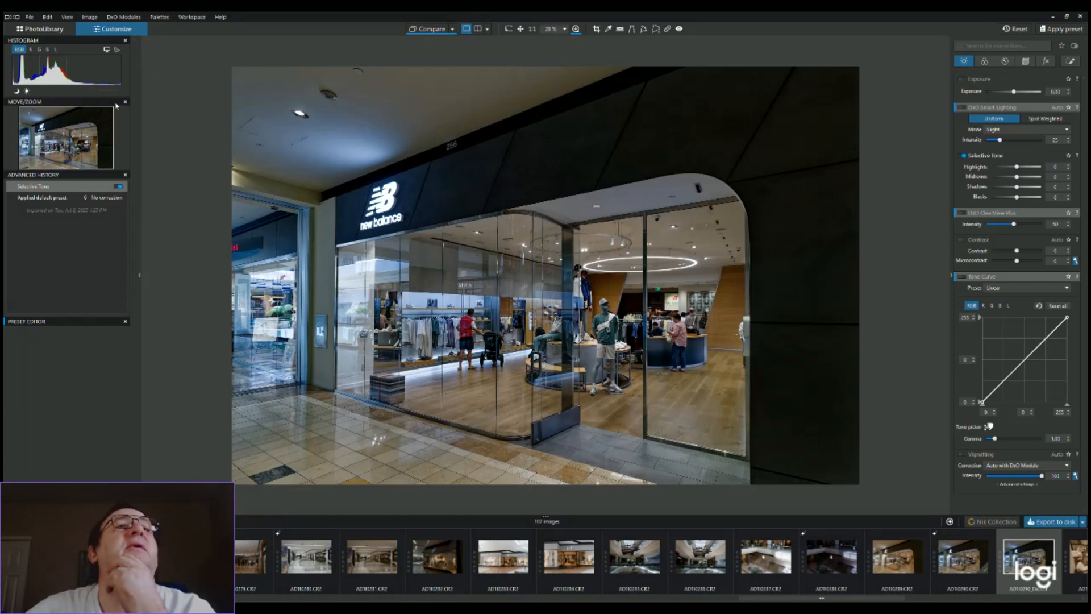
# Look at the PhotoLibrary's folder tree and image search, and return to customizing the storefront photo
pyautogui.click(57, 32)
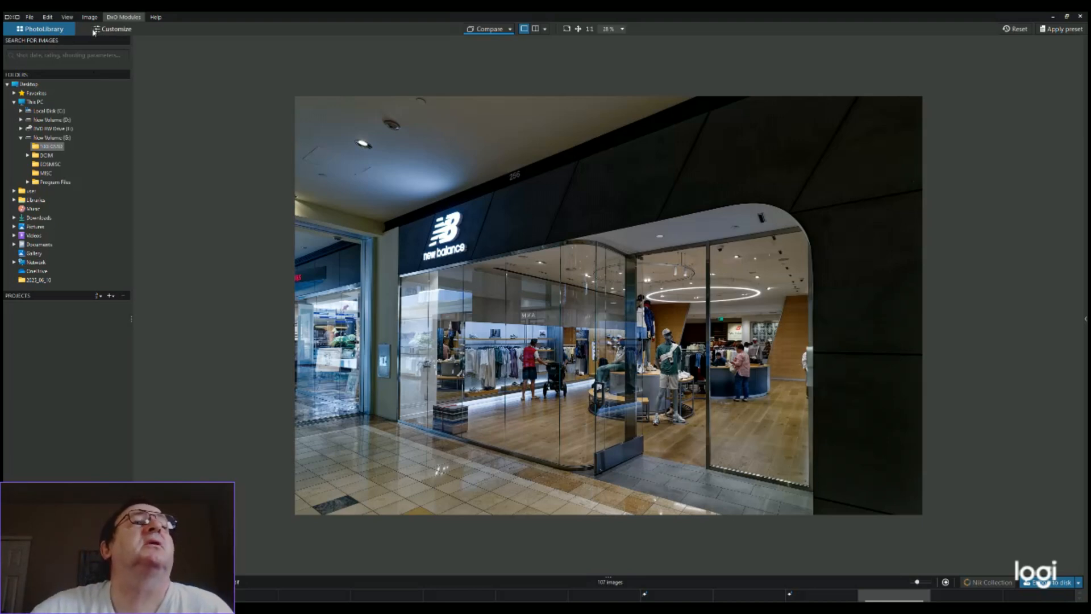
pyautogui.click(62, 56)
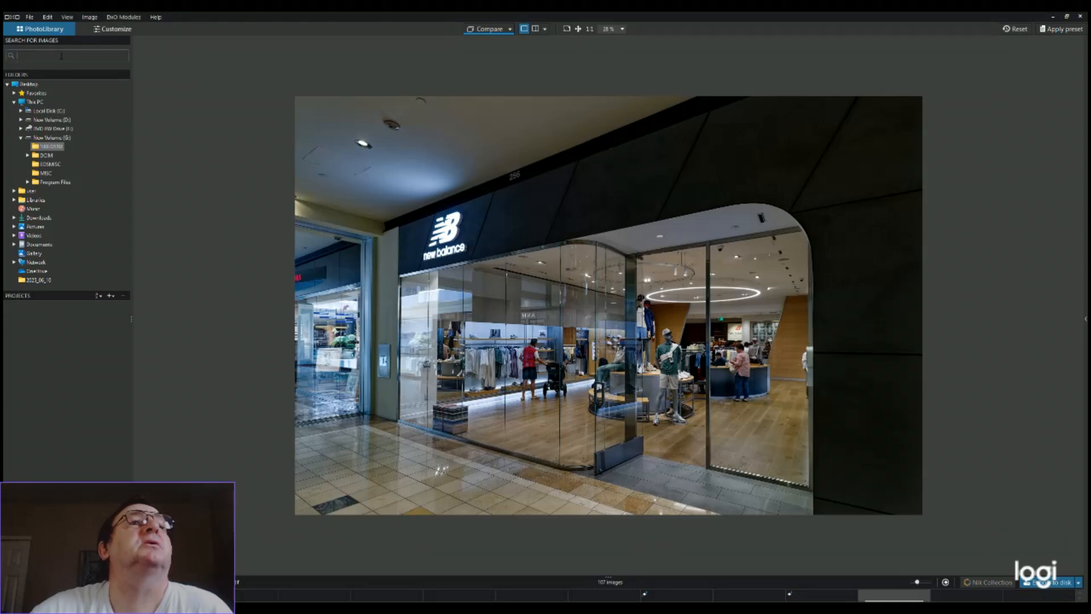
pyautogui.click(115, 29)
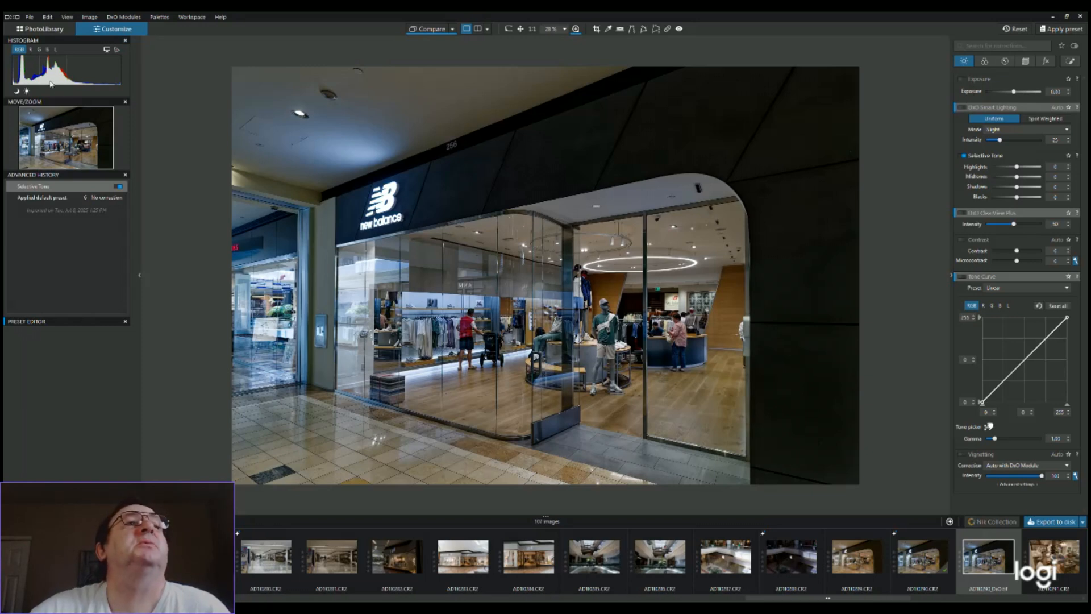
# Examine the photo's histogram separately for red, green, blue and luminance, and return it to the combined RGB view
pyautogui.click(30, 50)
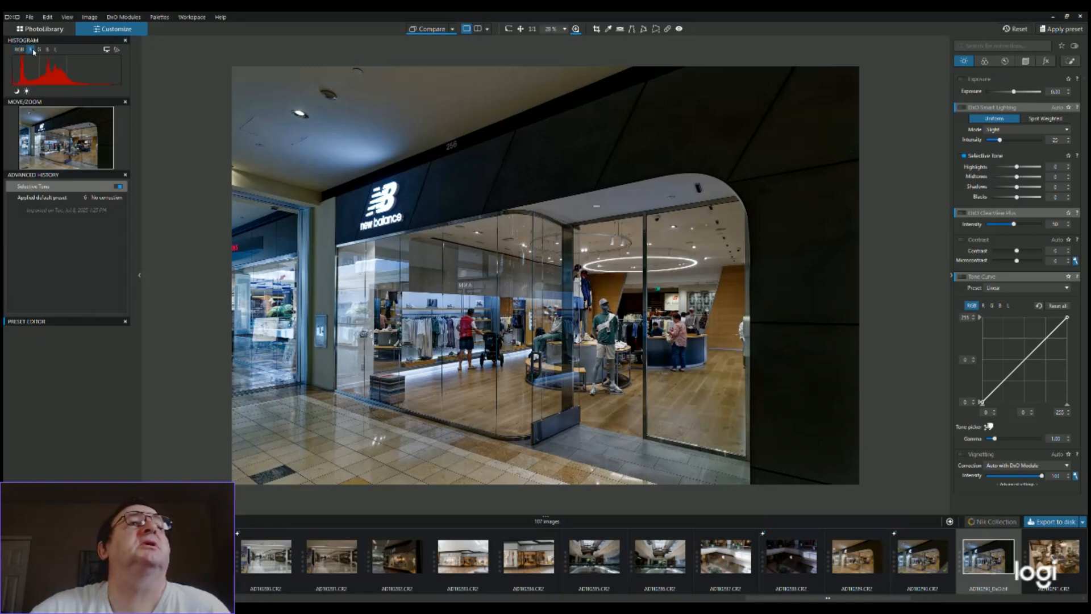
pyautogui.click(39, 51)
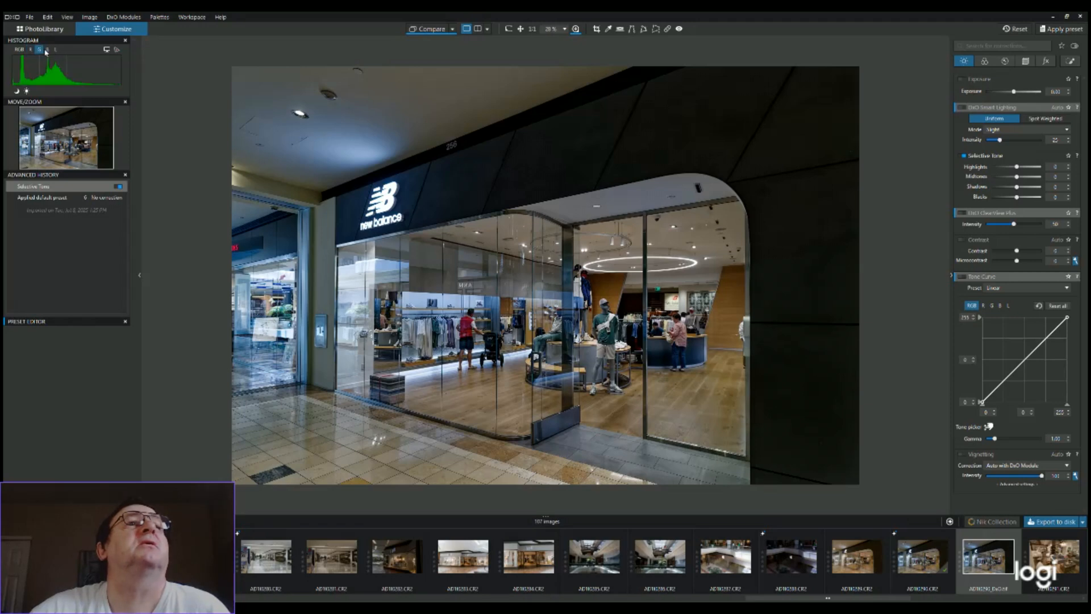
pyautogui.click(47, 50)
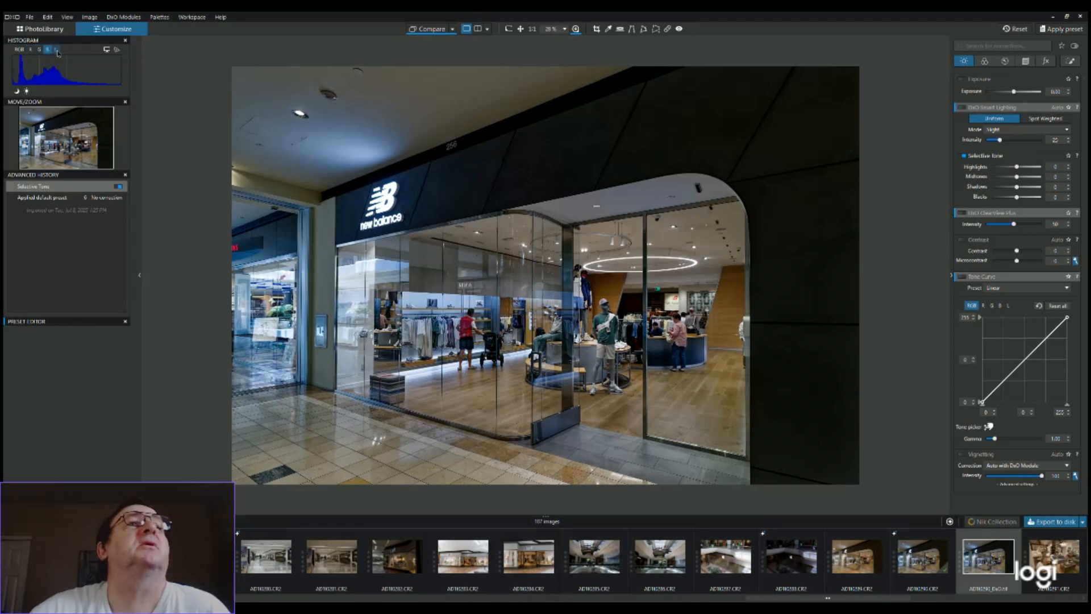
pyautogui.click(56, 50)
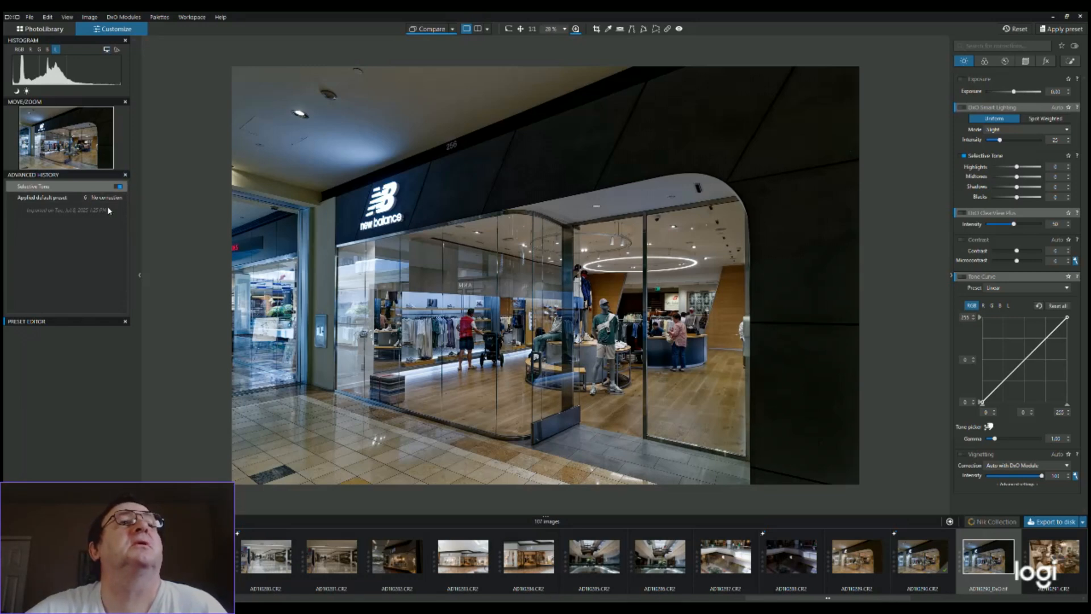
pyautogui.click(19, 49)
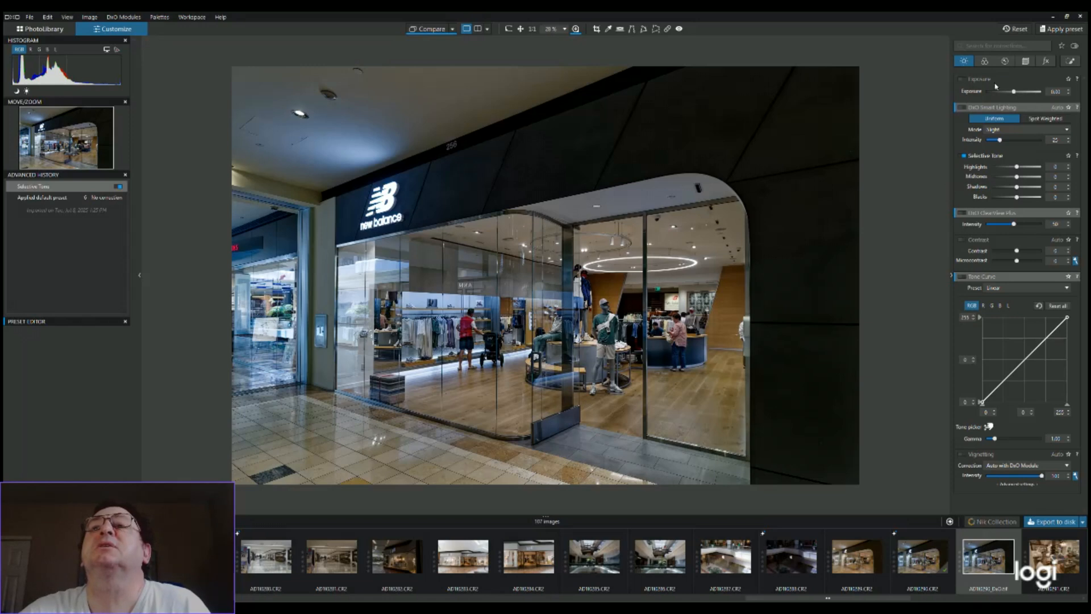
# Look over the detail and color corrections, and try enabling LUT Grading on the storefront photo
pyautogui.click(1005, 61)
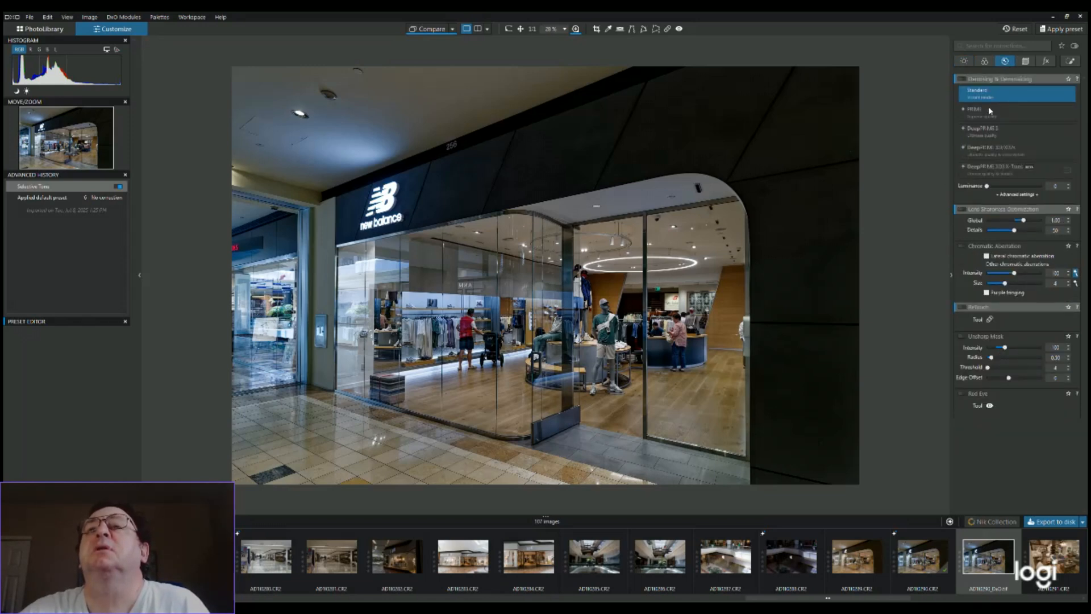
pyautogui.click(984, 61)
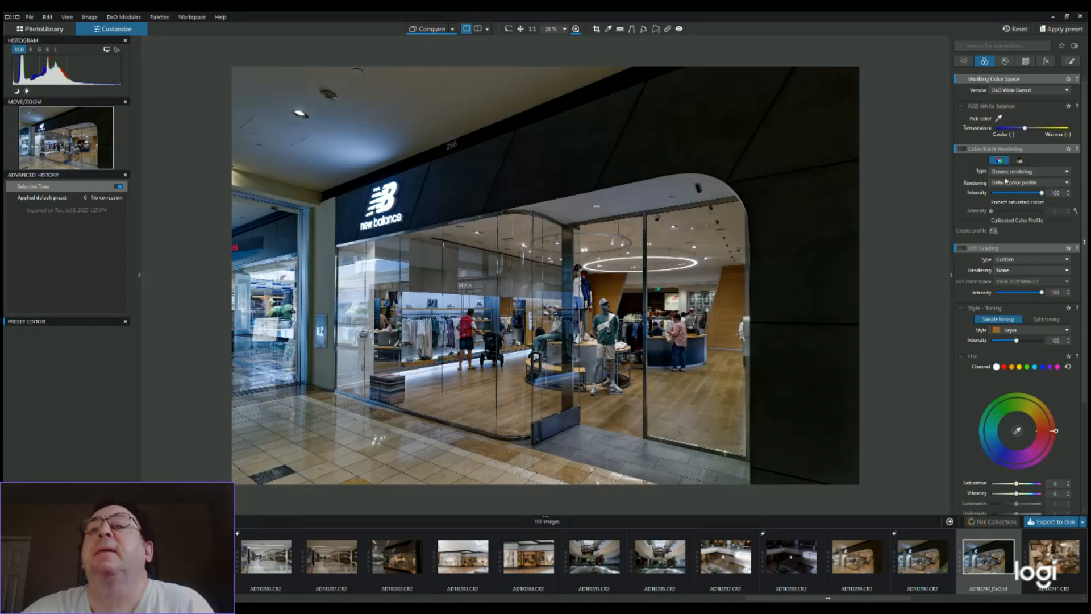
pyautogui.click(961, 249)
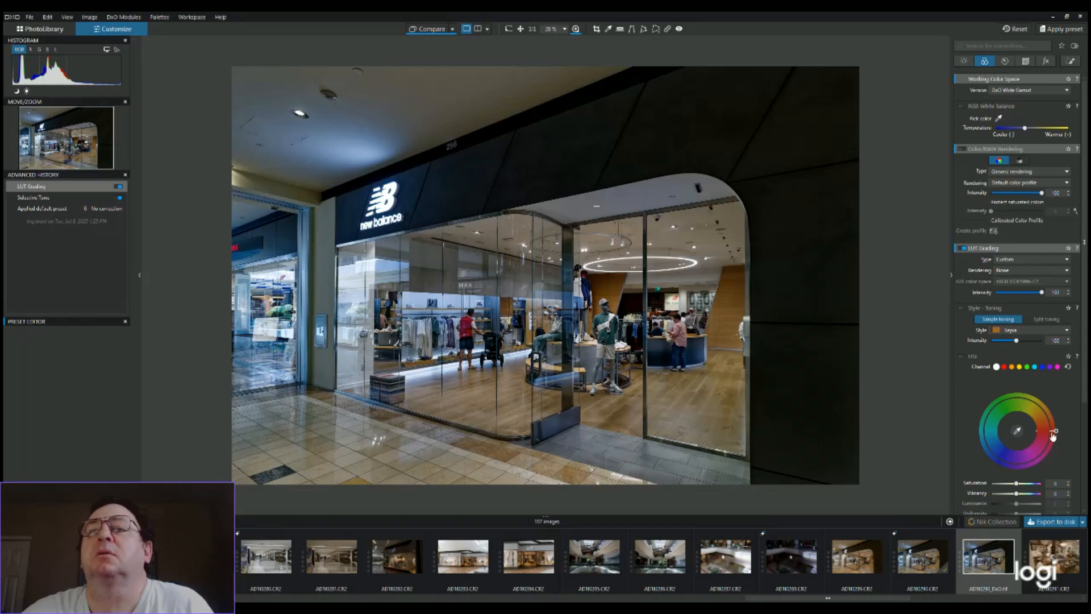
# Try large and small hue rotations of all colors on the HSL wheel, and return the hue to its neutral position
pyautogui.moveTo(1054, 430); pyautogui.dragTo(1015, 470)
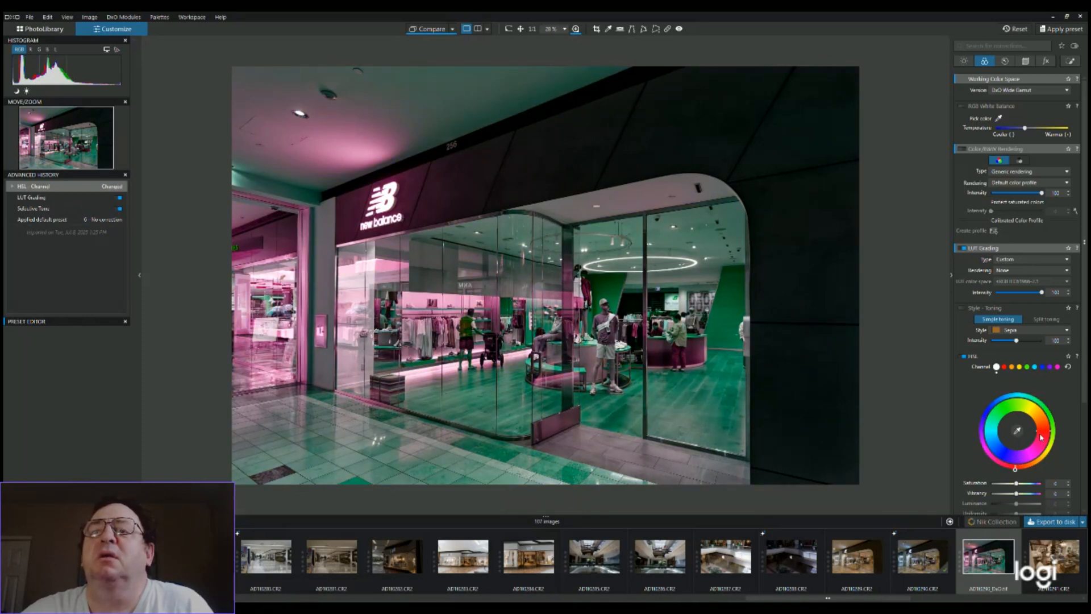
pyautogui.doubleClick(1013, 470)
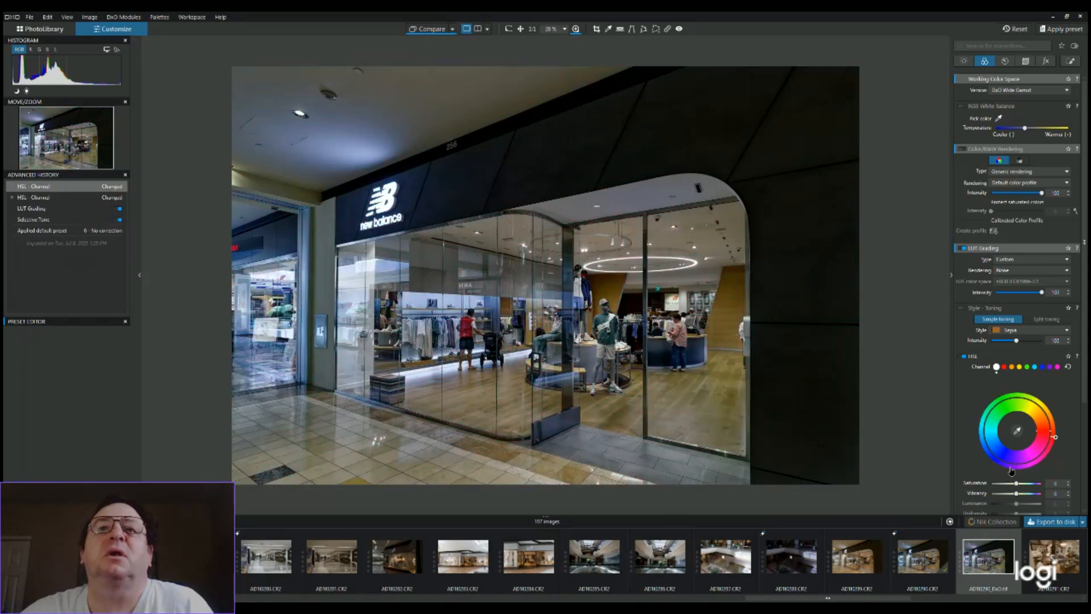
pyautogui.moveTo(1010, 470); pyautogui.dragTo(1011, 393)
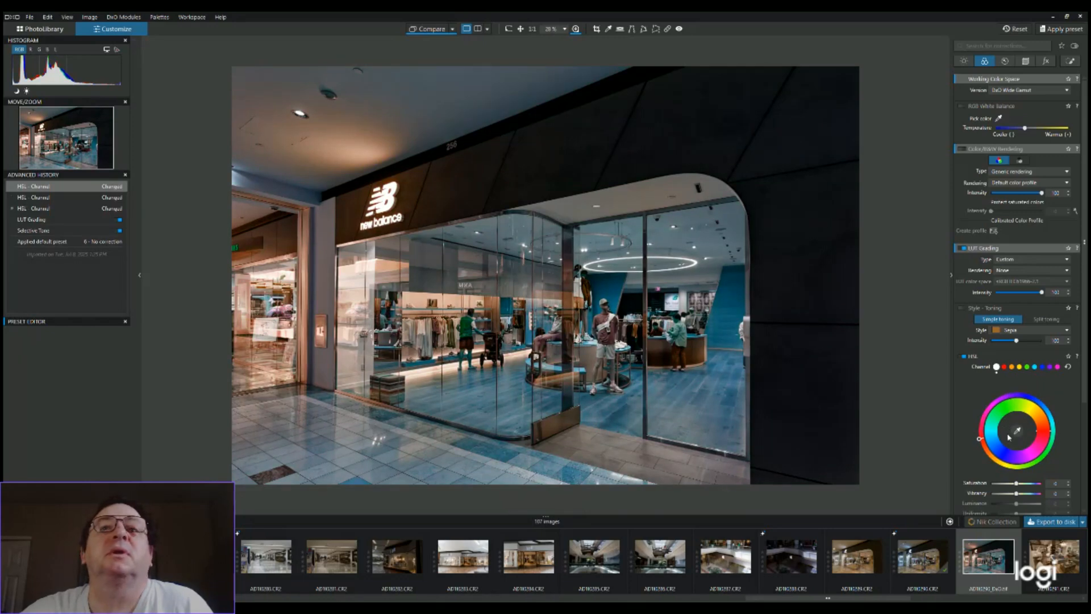
pyautogui.moveTo(982, 440); pyautogui.dragTo(1068, 444)
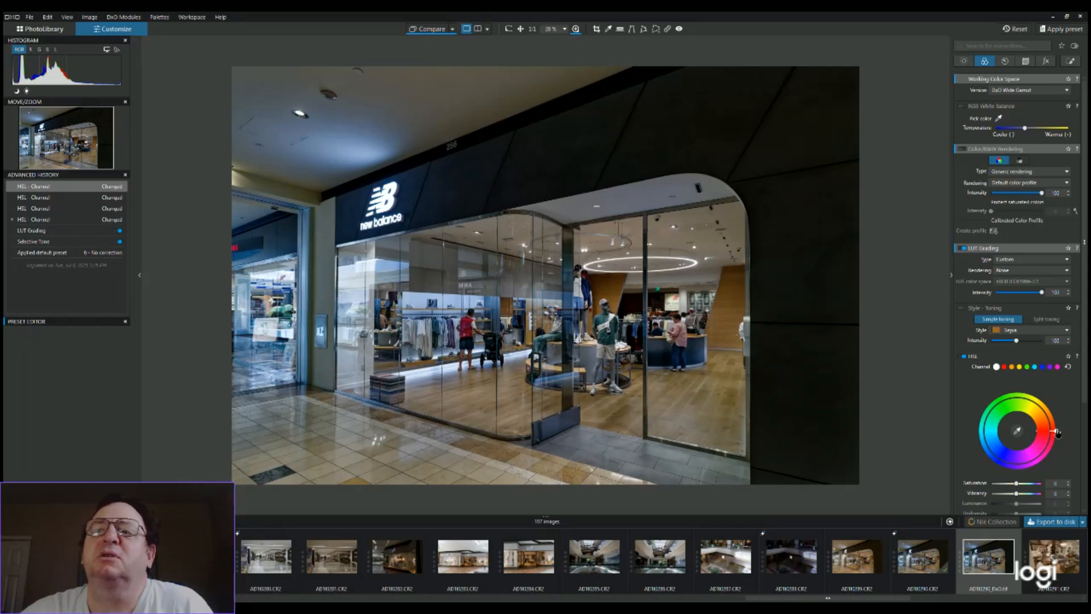
pyautogui.moveTo(1057, 433); pyautogui.dragTo(1059, 435)
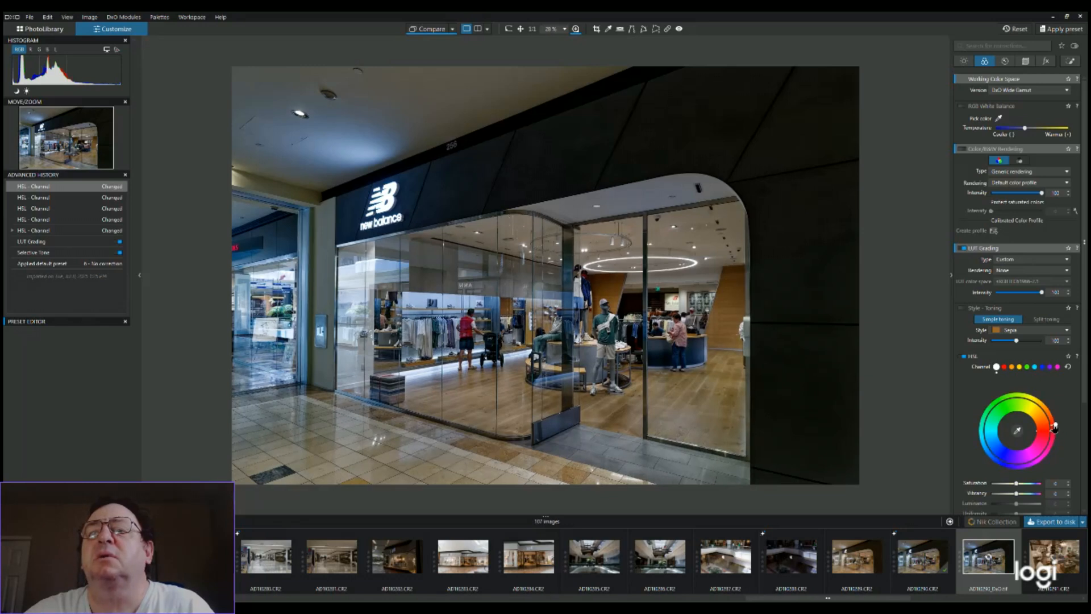
pyautogui.moveTo(1055, 427)
pyautogui.mouseDown()
pyautogui.moveTo(1053, 414)
pyautogui.moveTo(1057, 433)
pyautogui.mouseUp()
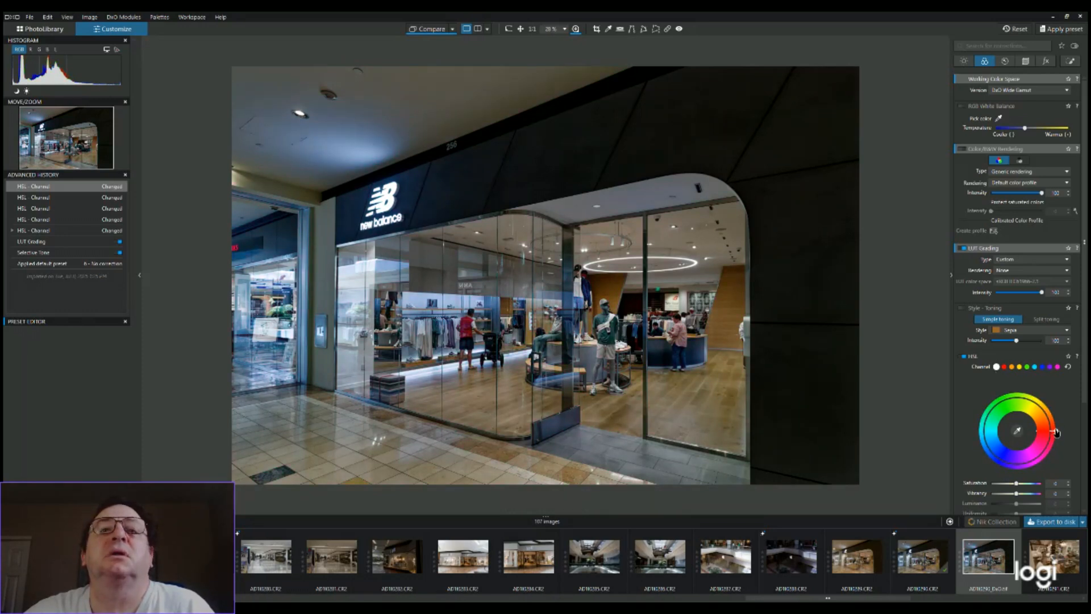
pyautogui.moveTo(1057, 430); pyautogui.dragTo(1055, 418)
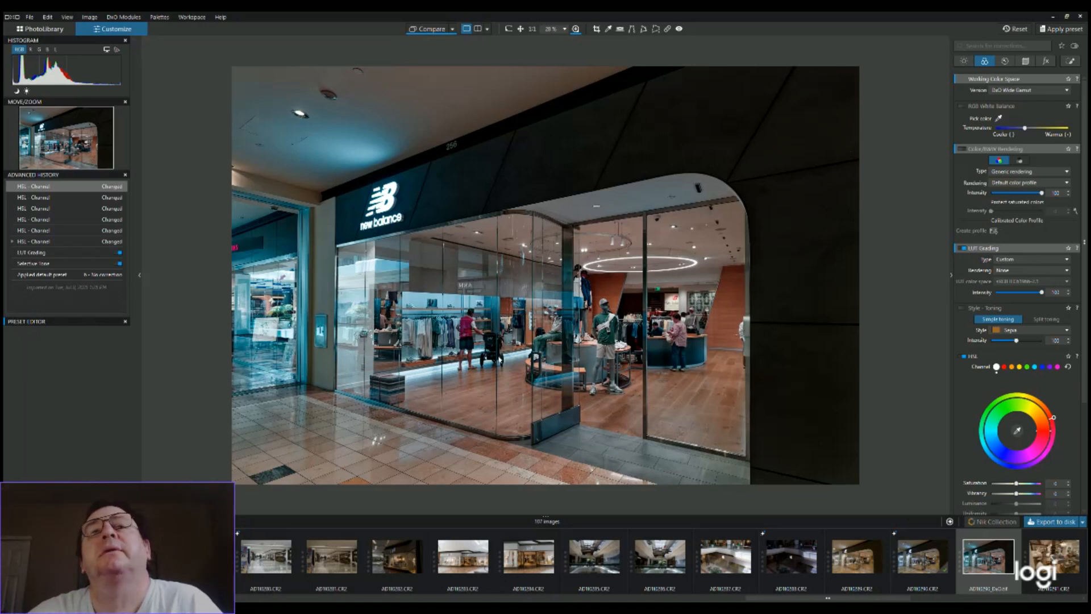
pyautogui.moveTo(1054, 419); pyautogui.dragTo(1057, 431)
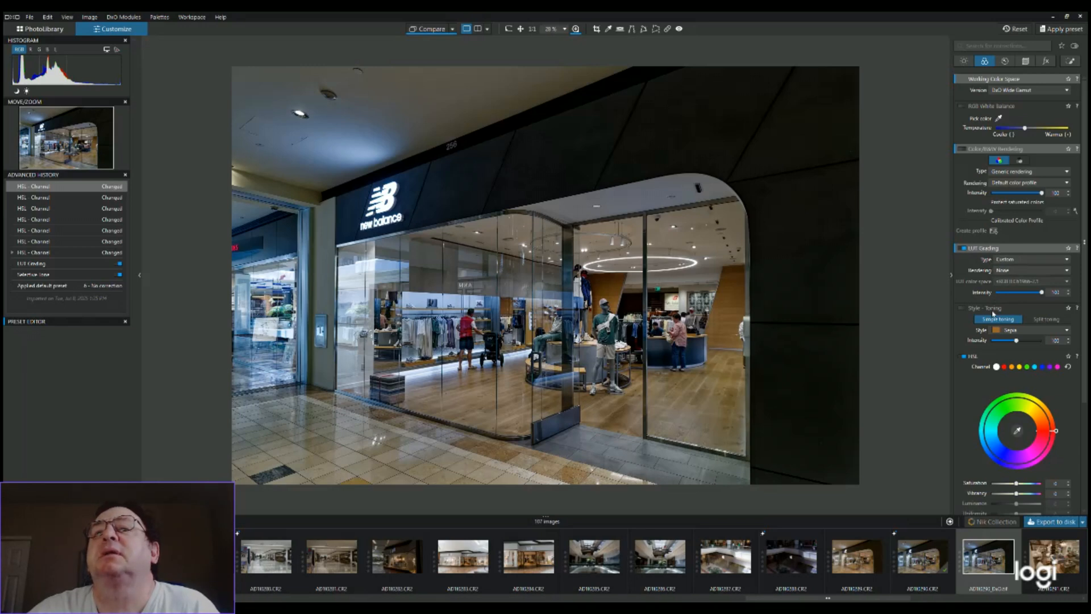
# Turn off LUT Grading, enable Color/B&W Rendering with Neutral Black and White, and inspect the monochrome storefront up close
pyautogui.click(960, 249)
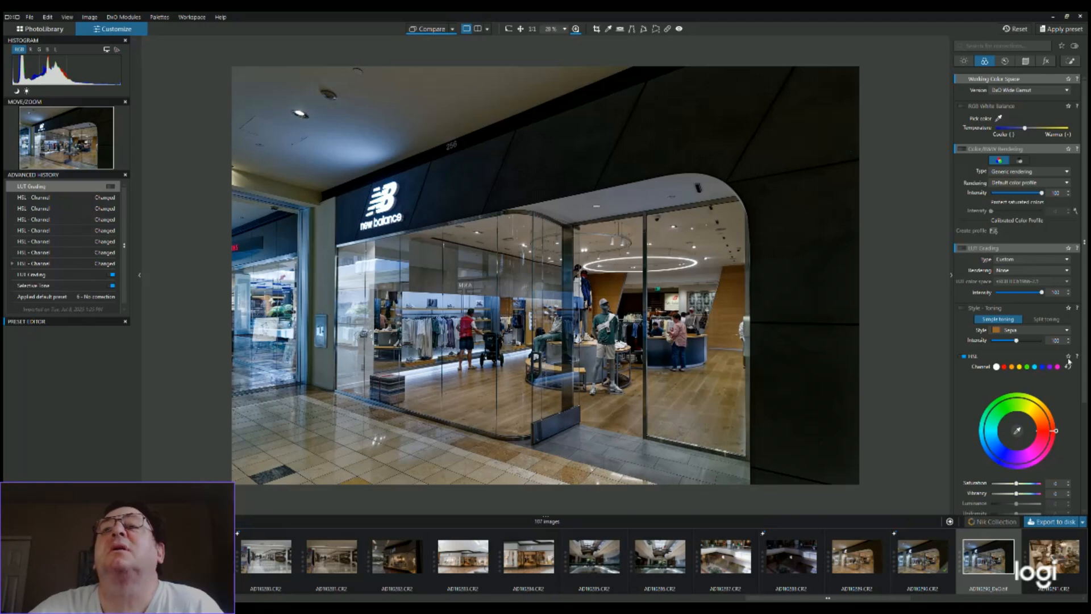
pyautogui.click(964, 150)
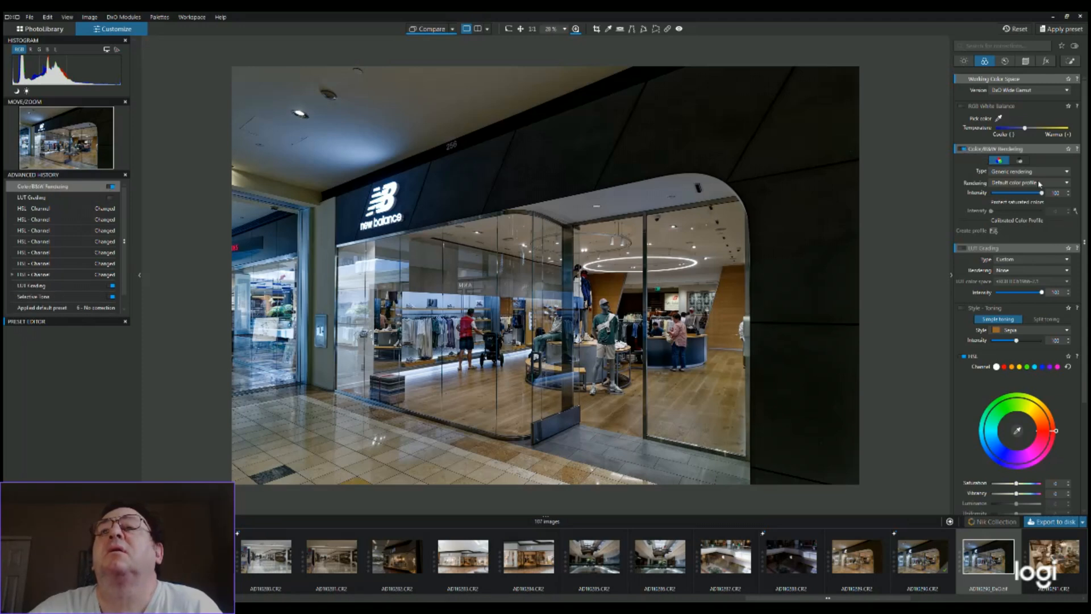
pyautogui.click(1023, 160)
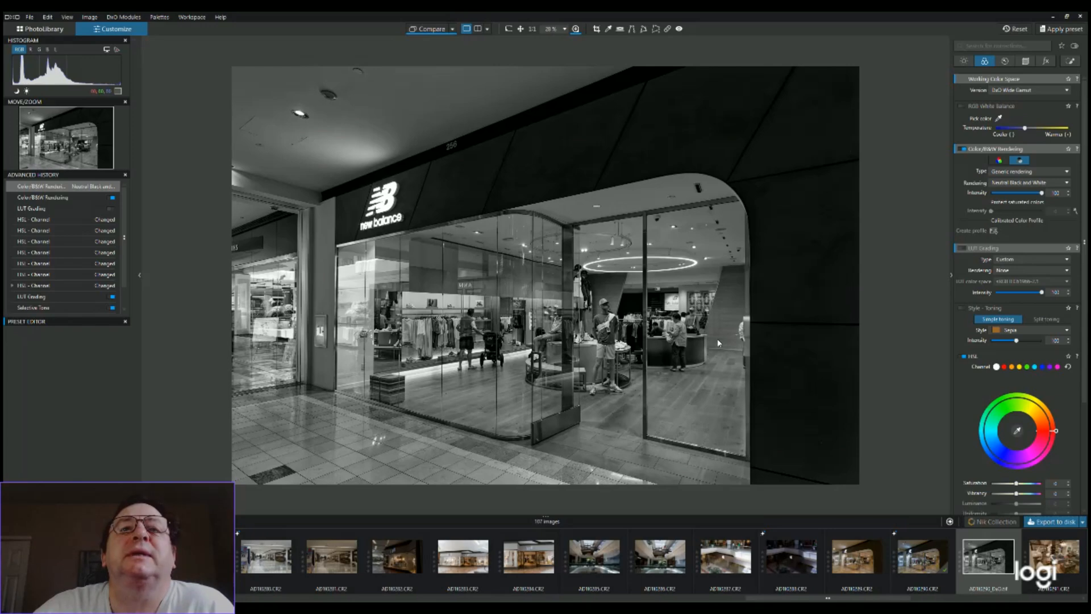
pyautogui.scroll(3, 718, 343)
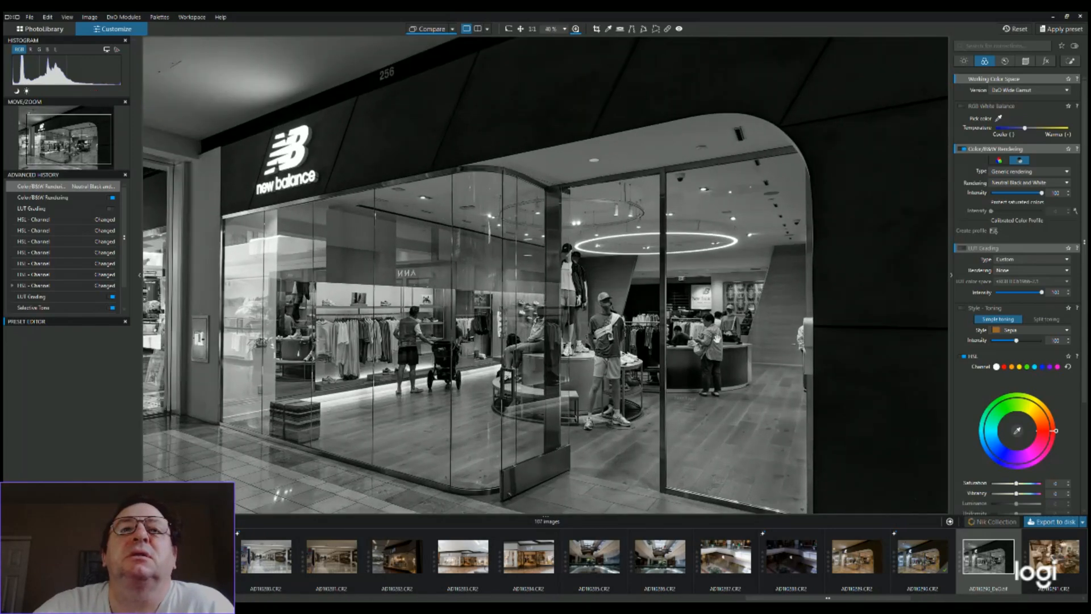
pyautogui.scroll(2, 718, 339)
pyautogui.scroll(-1, 717, 339)
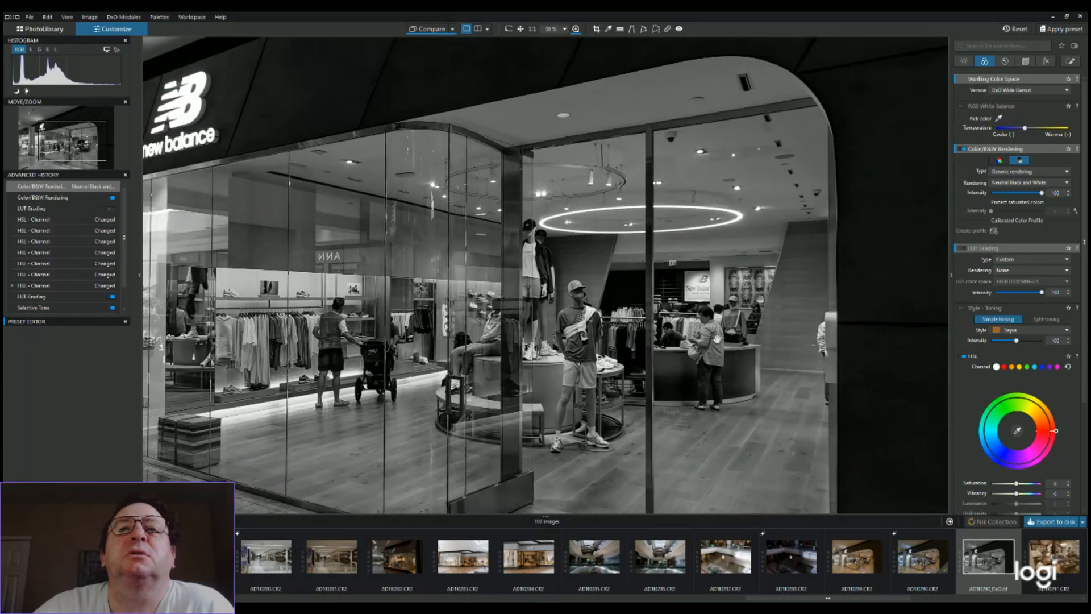
pyautogui.scroll(-3, 718, 343)
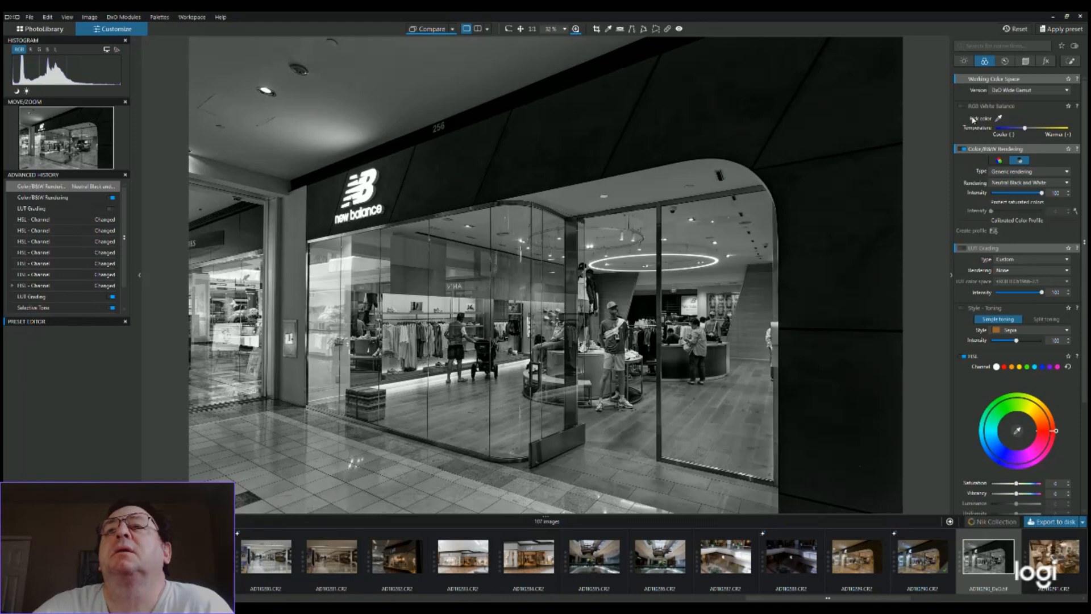
pyautogui.scroll(1, 657, 307)
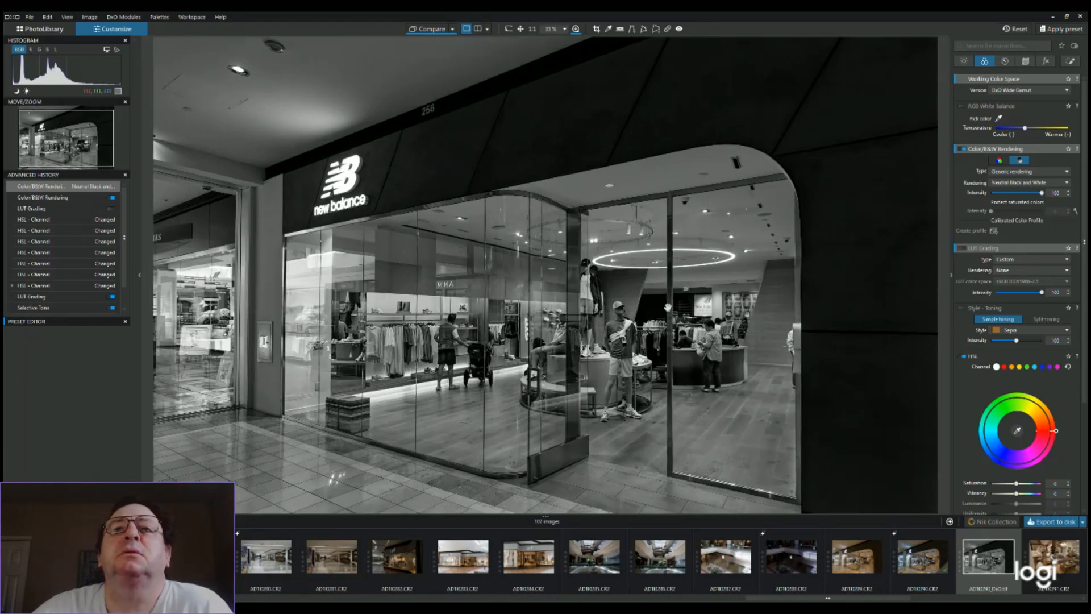
# Adjust the Selective Tone of the monochrome photo to Shadows about 29, Blacks 11 and Highlights 21
pyautogui.click(965, 61)
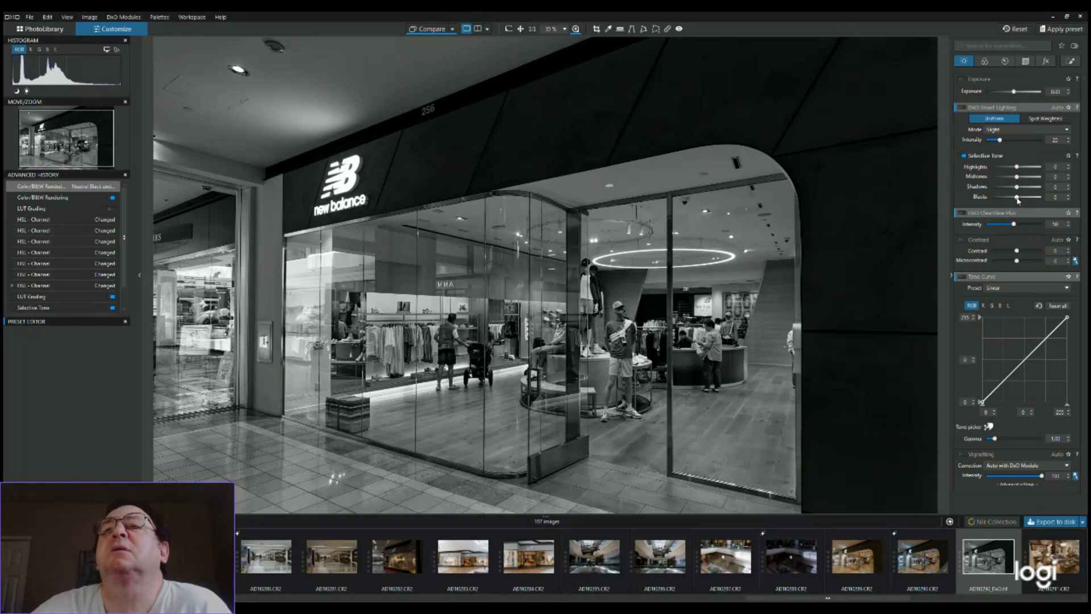
pyautogui.moveTo(1017, 187); pyautogui.dragTo(1036, 188)
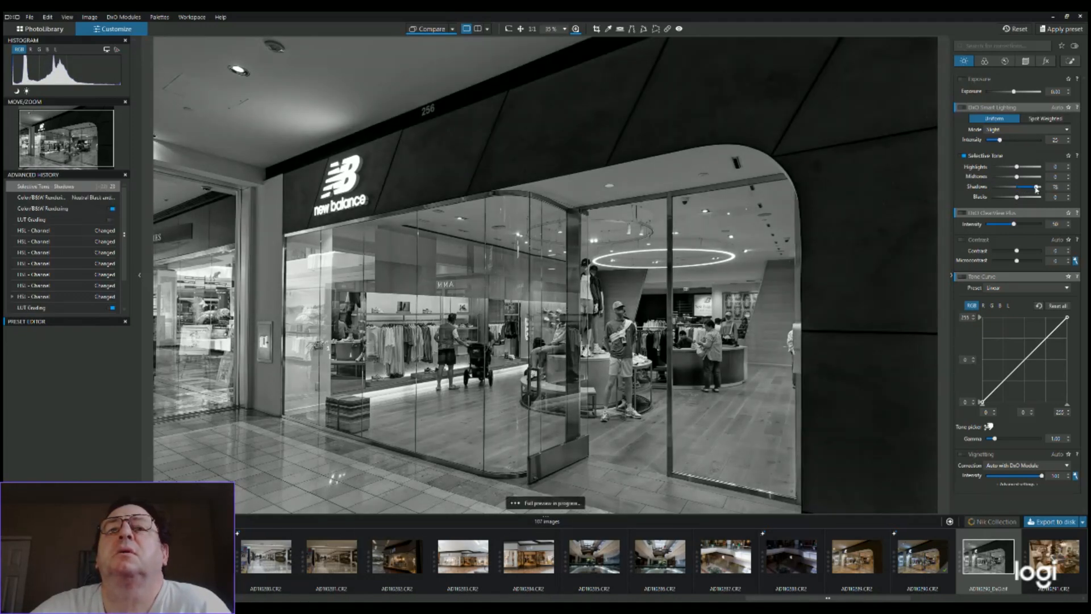
pyautogui.doubleClick(1035, 188)
pyautogui.moveTo(1036, 188); pyautogui.dragTo(1026, 191)
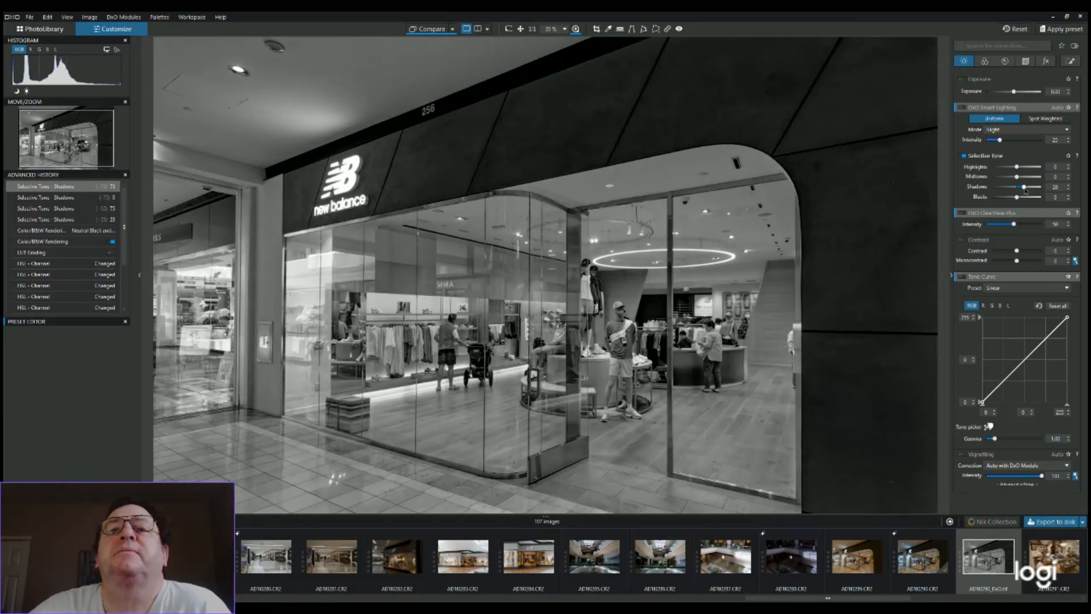
pyautogui.moveTo(1025, 189); pyautogui.dragTo(1021, 199)
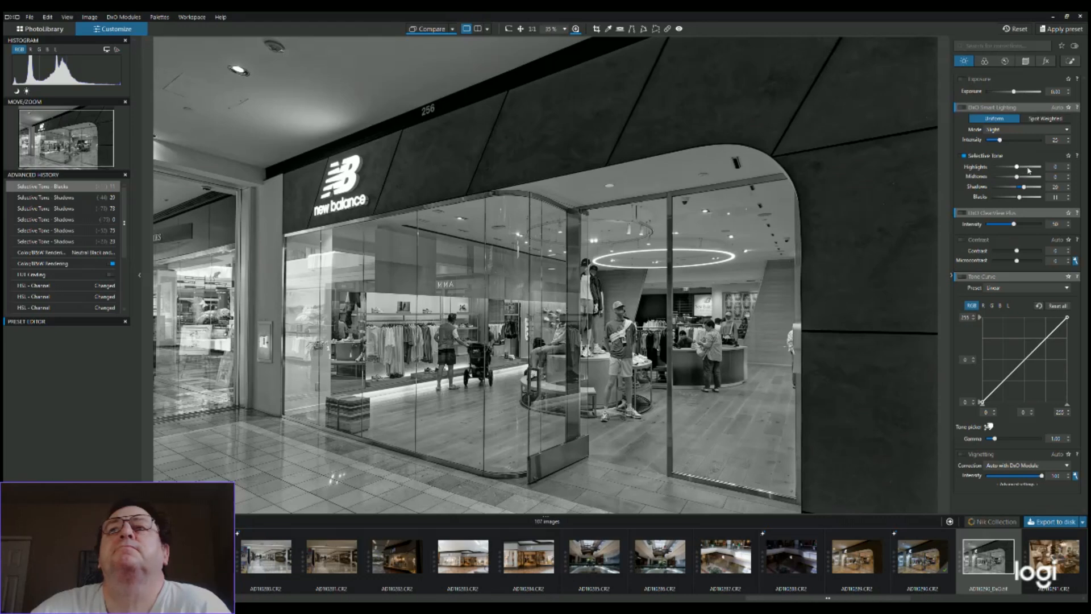
pyautogui.moveTo(1017, 167); pyautogui.dragTo(1024, 167)
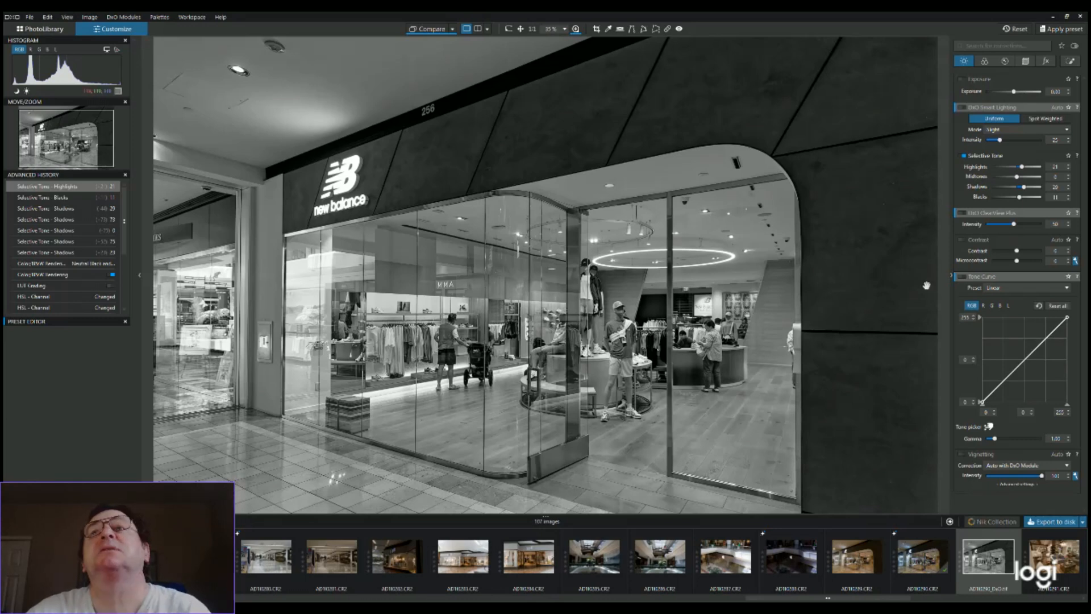
# Switch the photo's rendering from black and white back to color with the default color profile
pyautogui.click(986, 61)
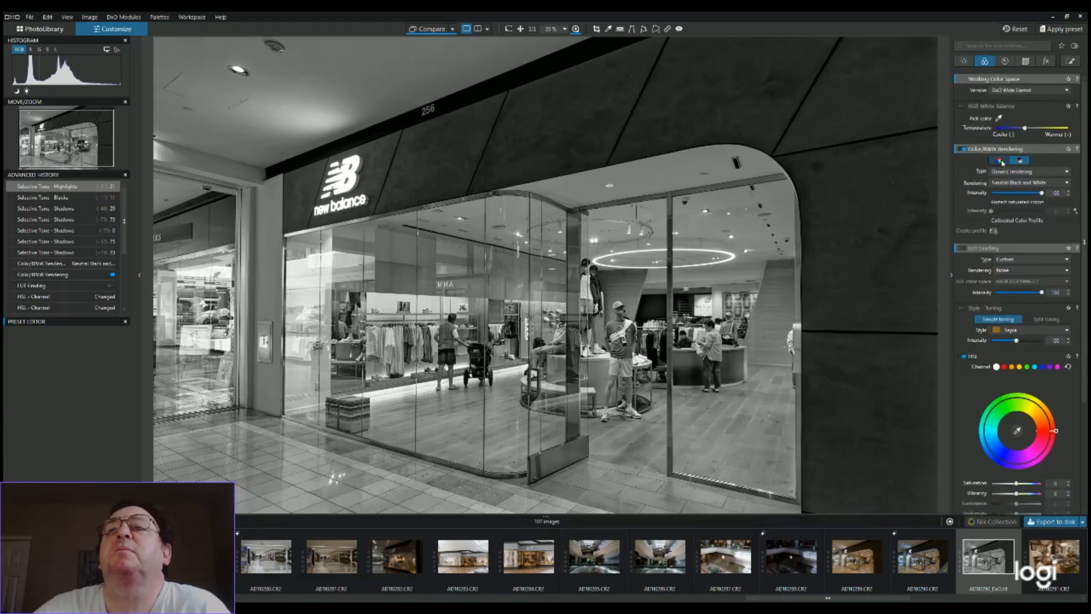
pyautogui.click(1001, 161)
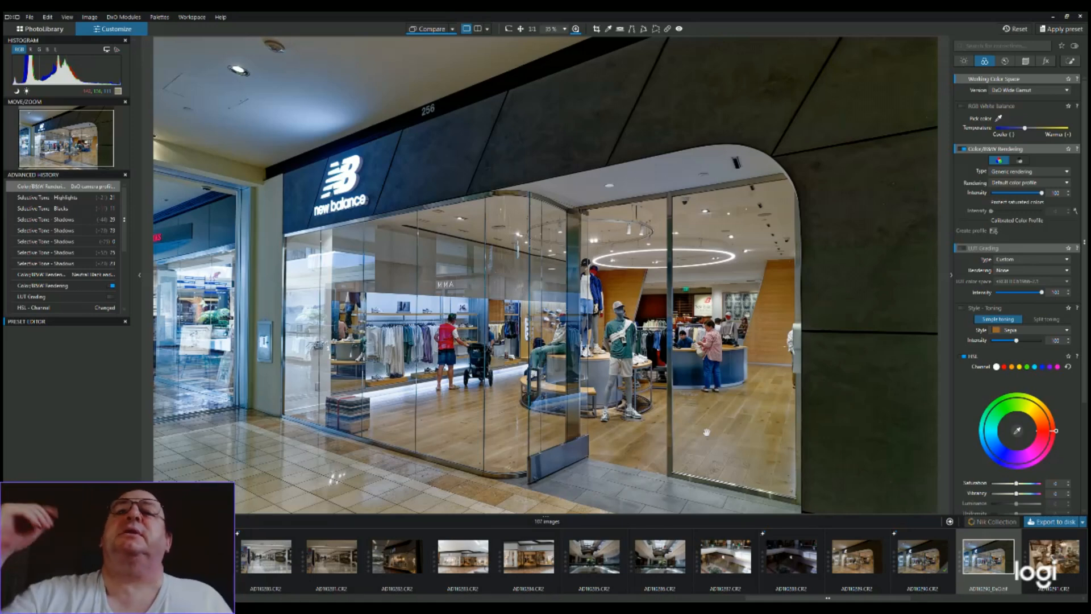
# Render the storefront photo in Neutral Black and White and set its exposure to -0.10
pyautogui.click(1019, 162)
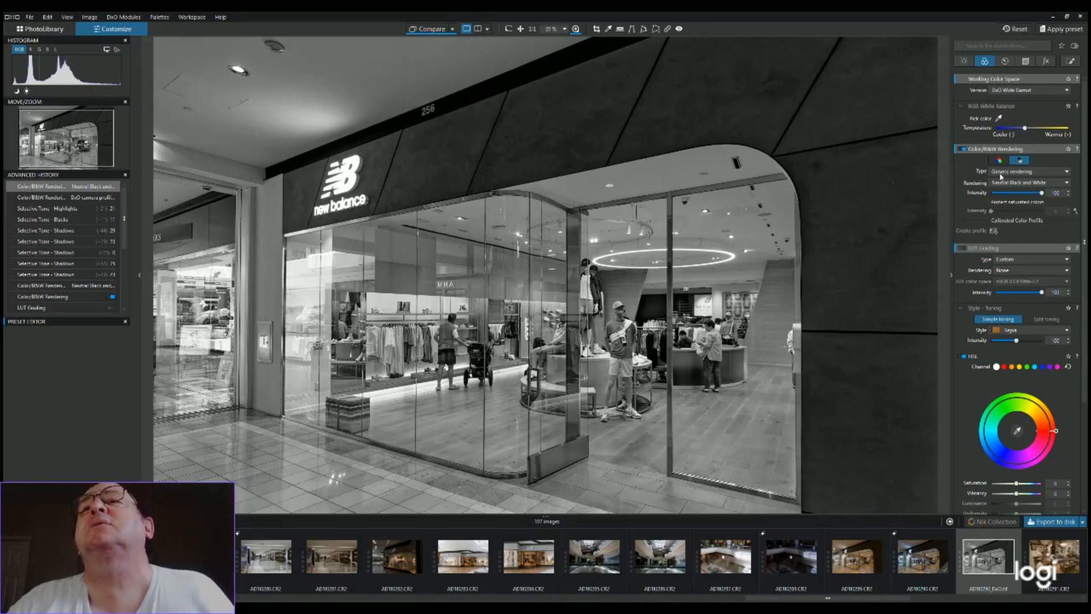
pyautogui.click(965, 61)
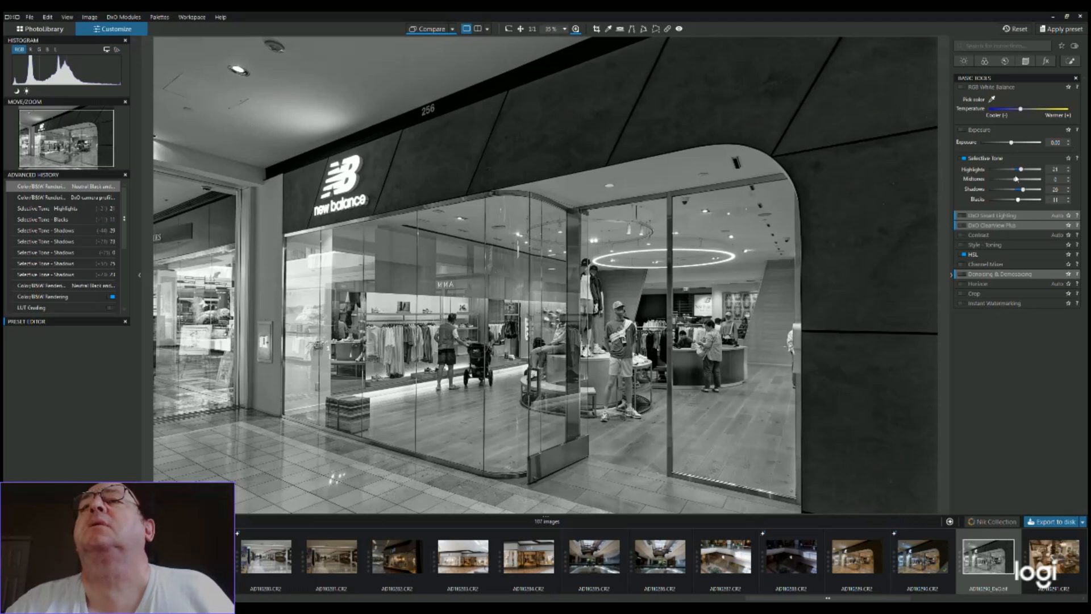
pyautogui.click(1068, 141)
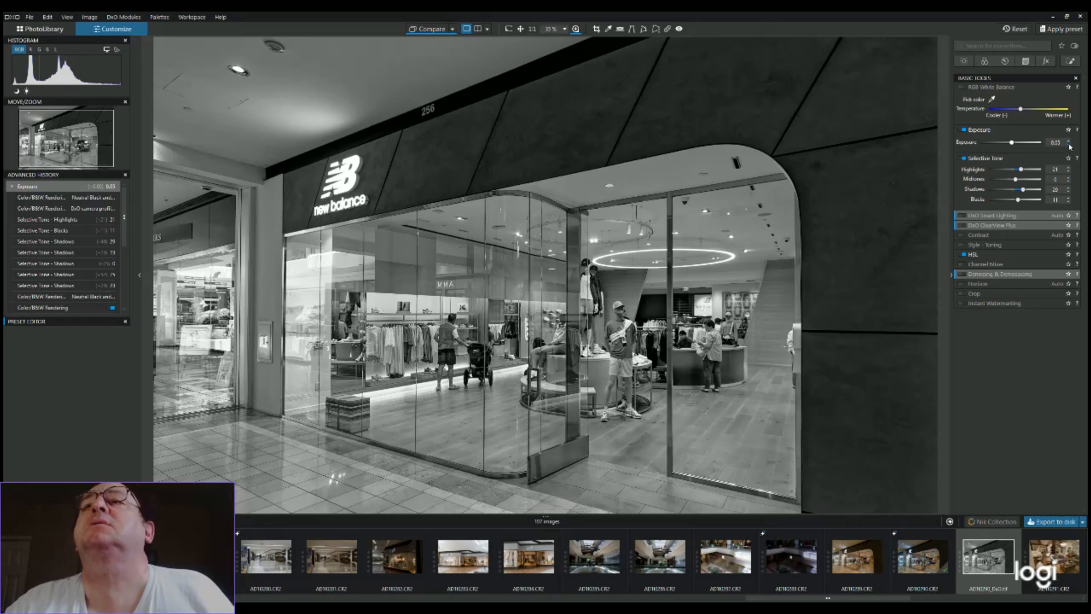
pyautogui.click(1069, 142)
pyautogui.click(1069, 142)
pyautogui.click(1069, 142)
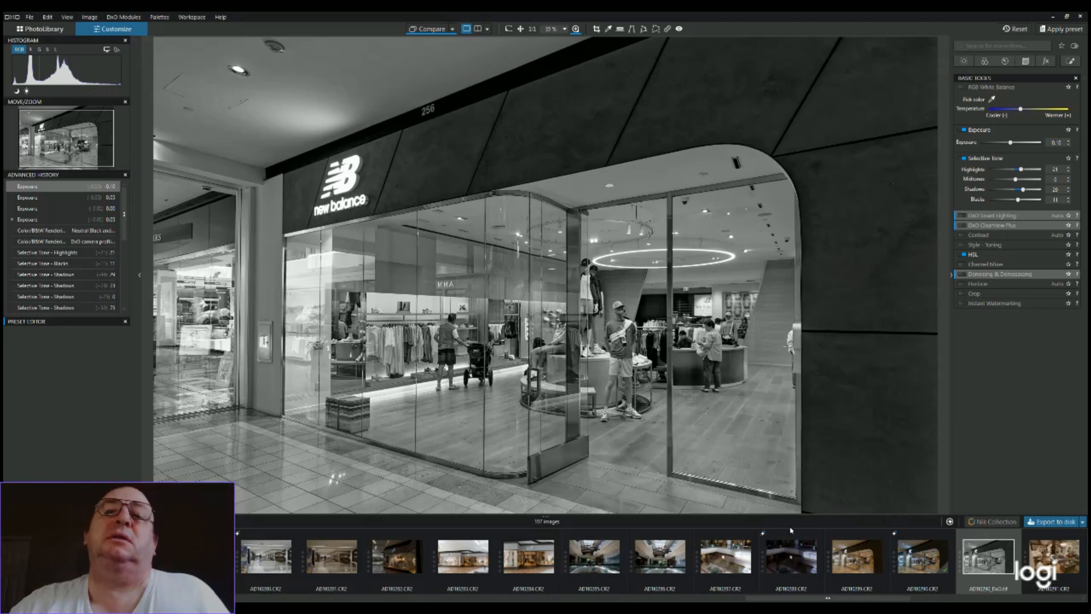
# Switch the photo's rendering back to color with the default color profile, and go to the photo library view
pyautogui.click(985, 61)
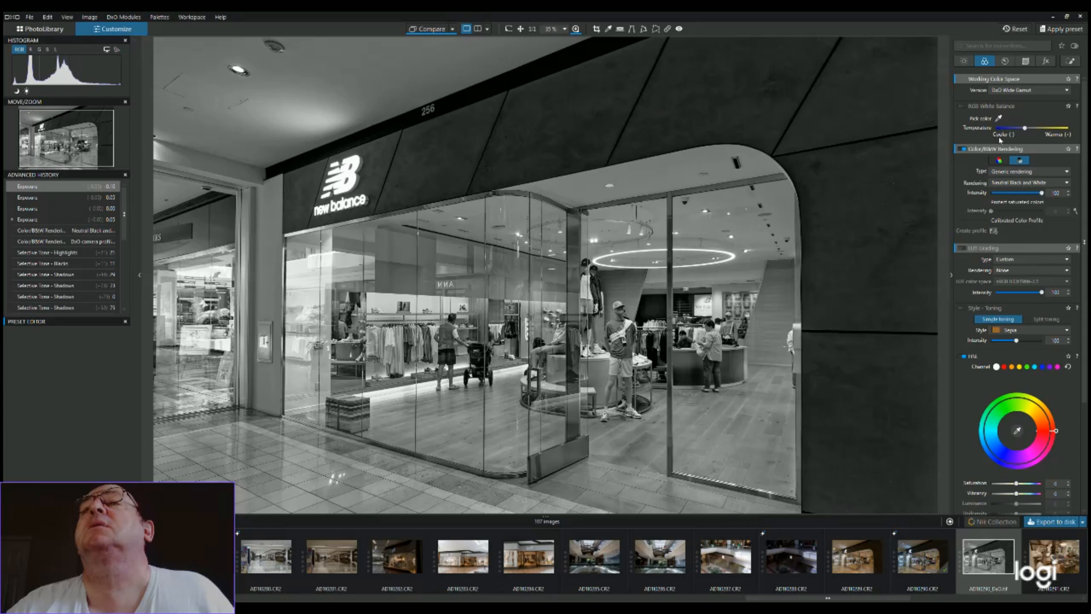
pyautogui.click(999, 162)
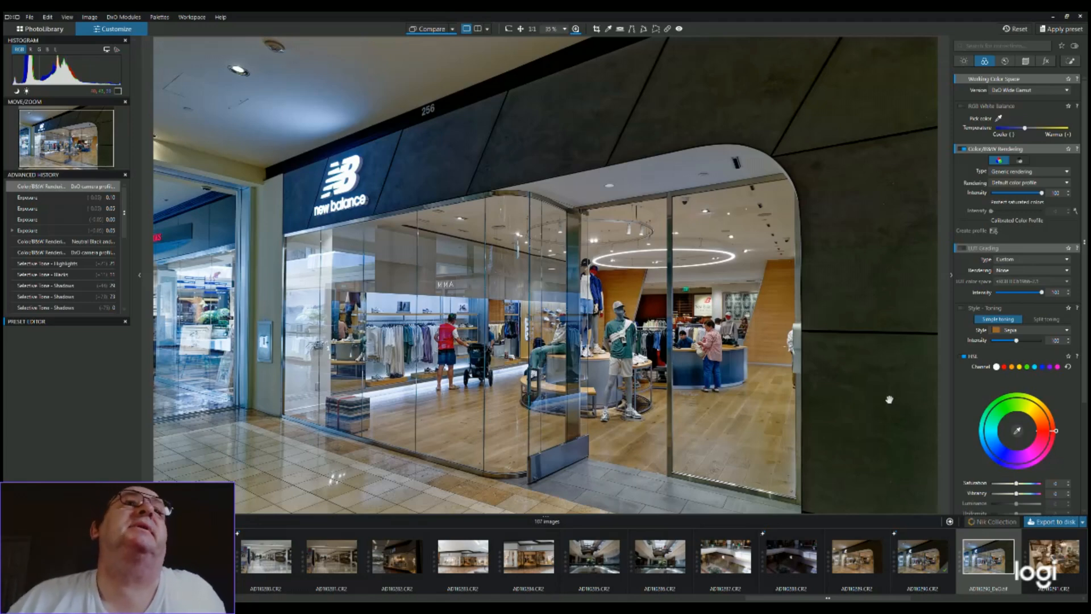
pyautogui.click(37, 29)
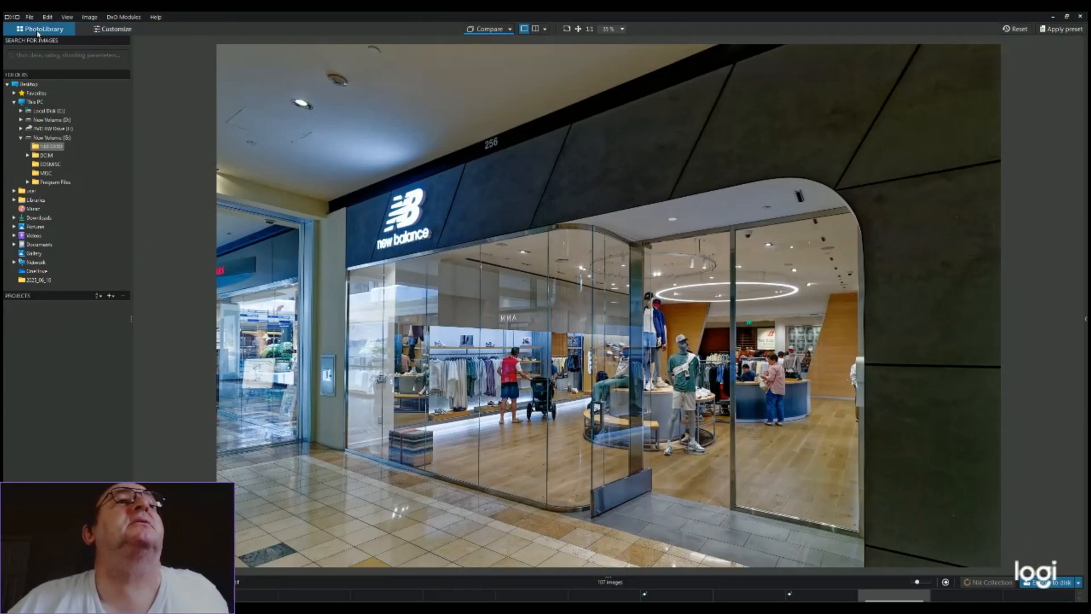